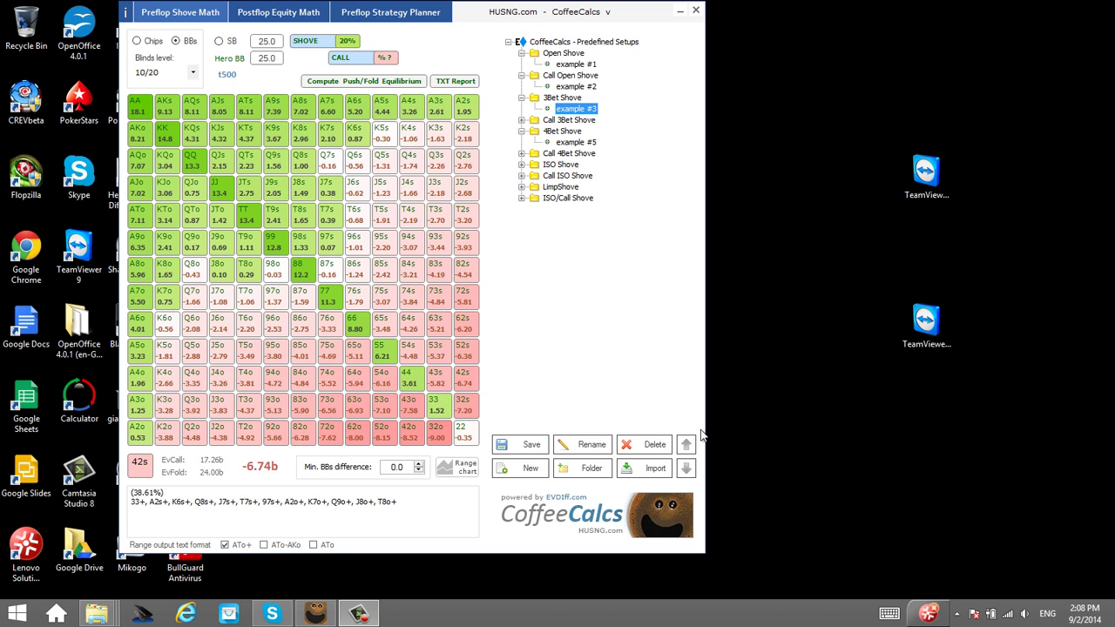
- Open the Postflop Equity Math calculator and view the saved ranges that can be loaded for Hero, without loading any
click(281, 15)
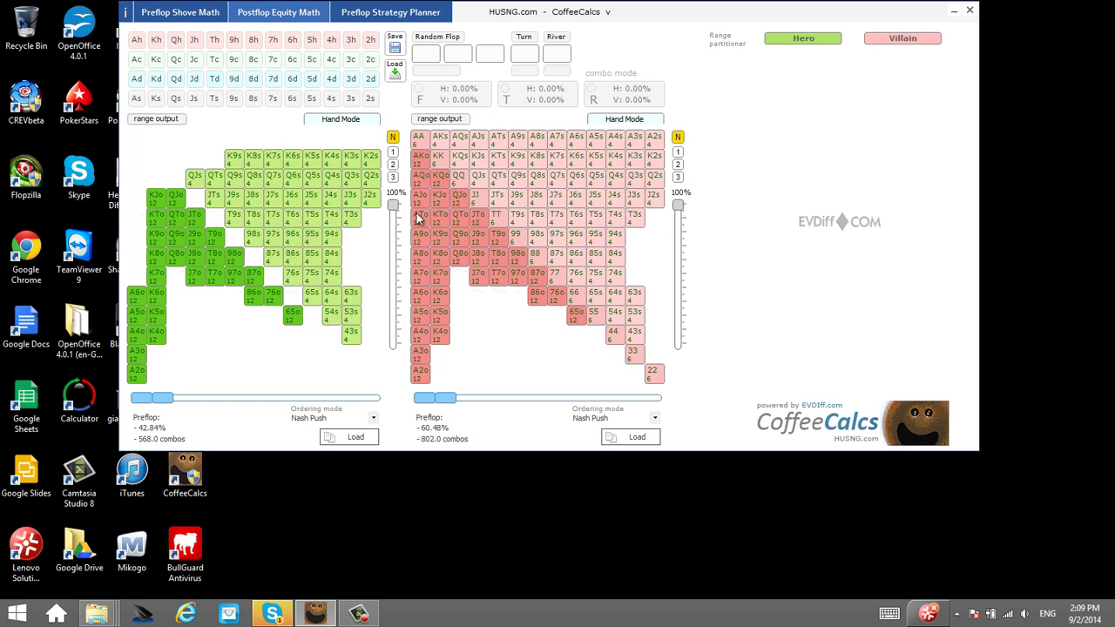
click(233, 253)
click(353, 438)
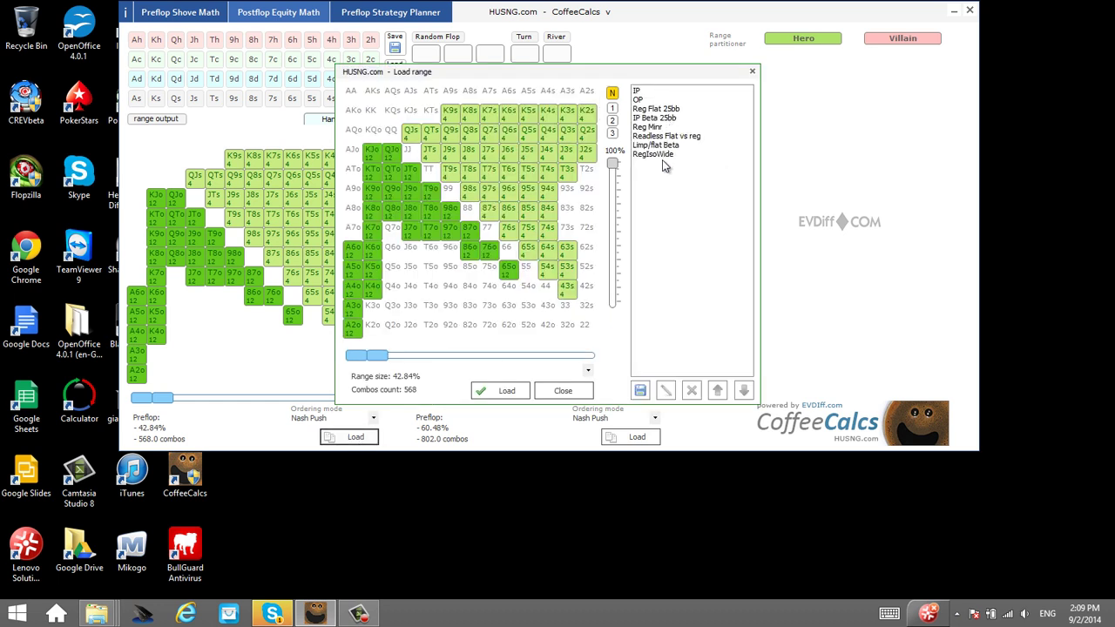
click(752, 72)
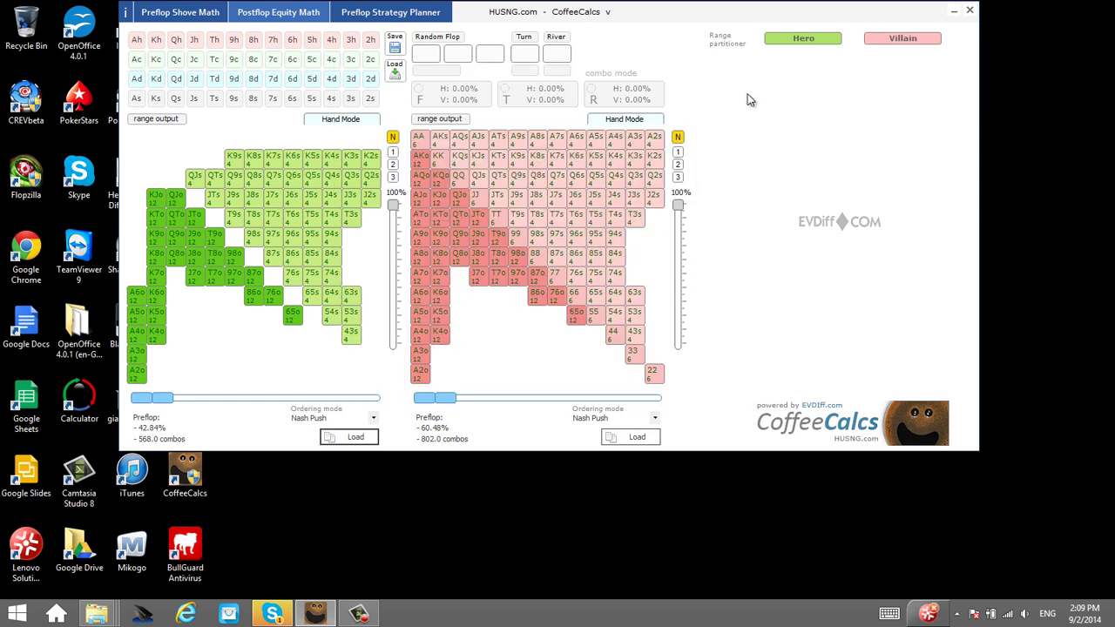
click(367, 439)
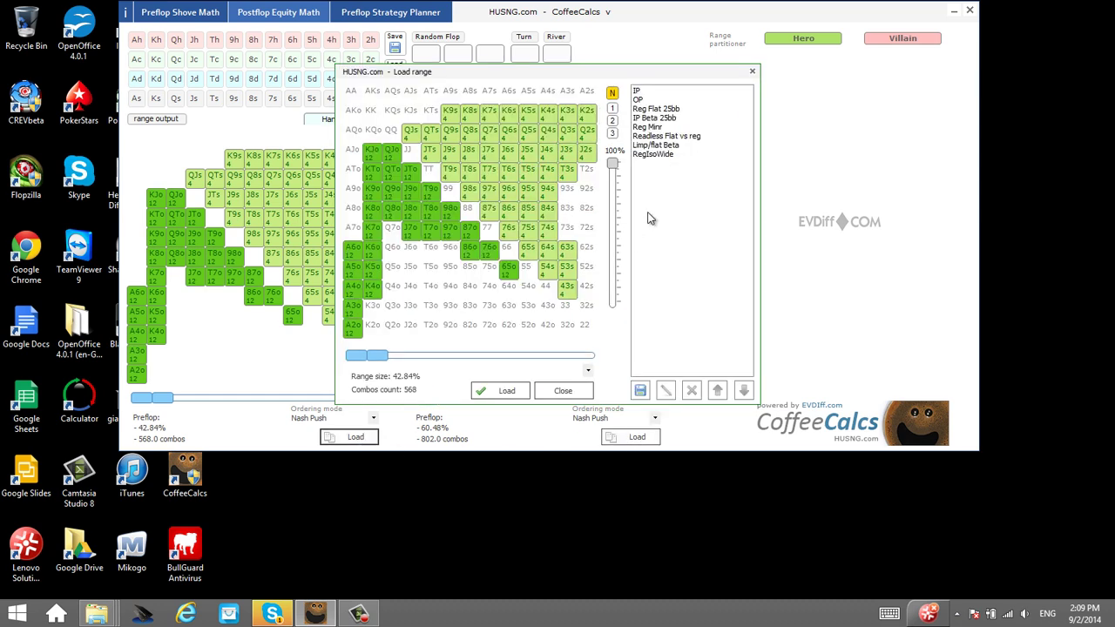
click(754, 72)
- View the saved ranges available for Villain, and inspect Hero's current range as text
click(630, 441)
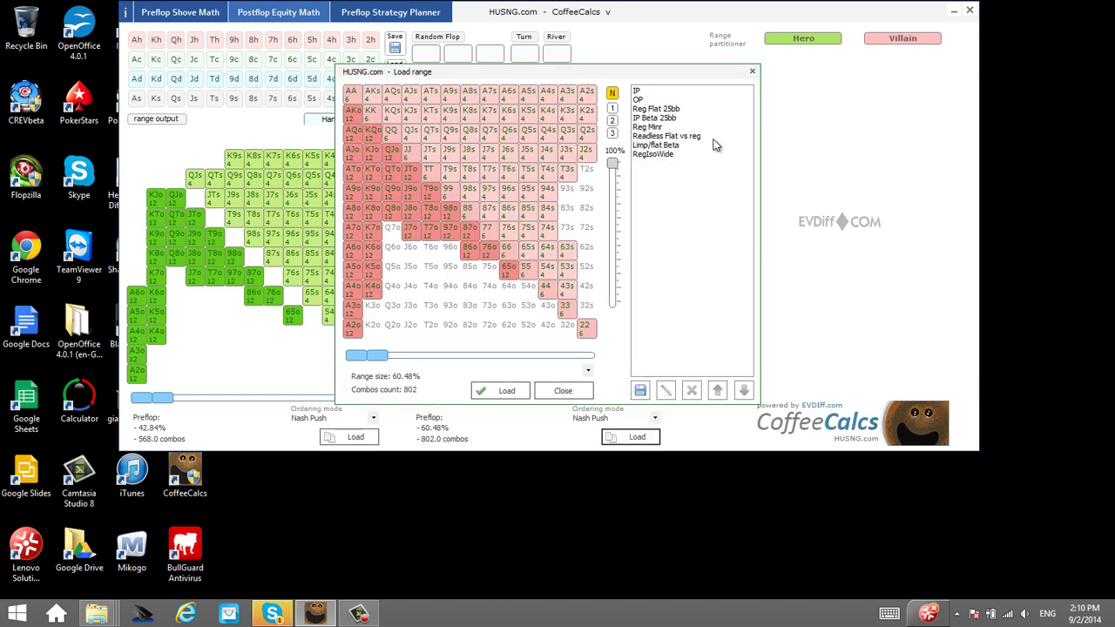
click(755, 74)
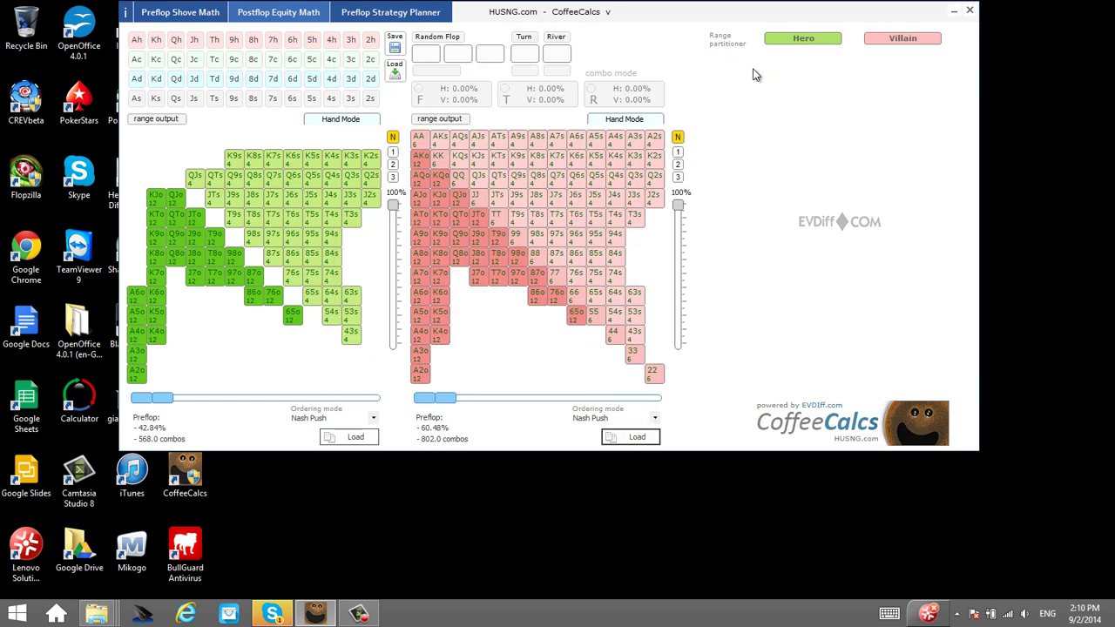
click(157, 119)
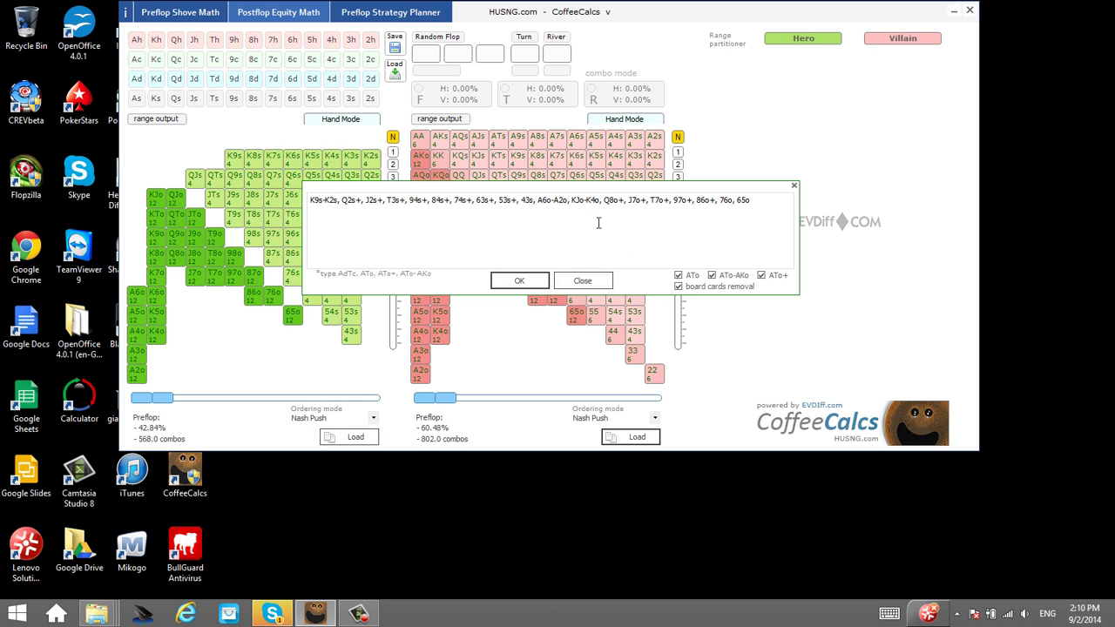
click(596, 280)
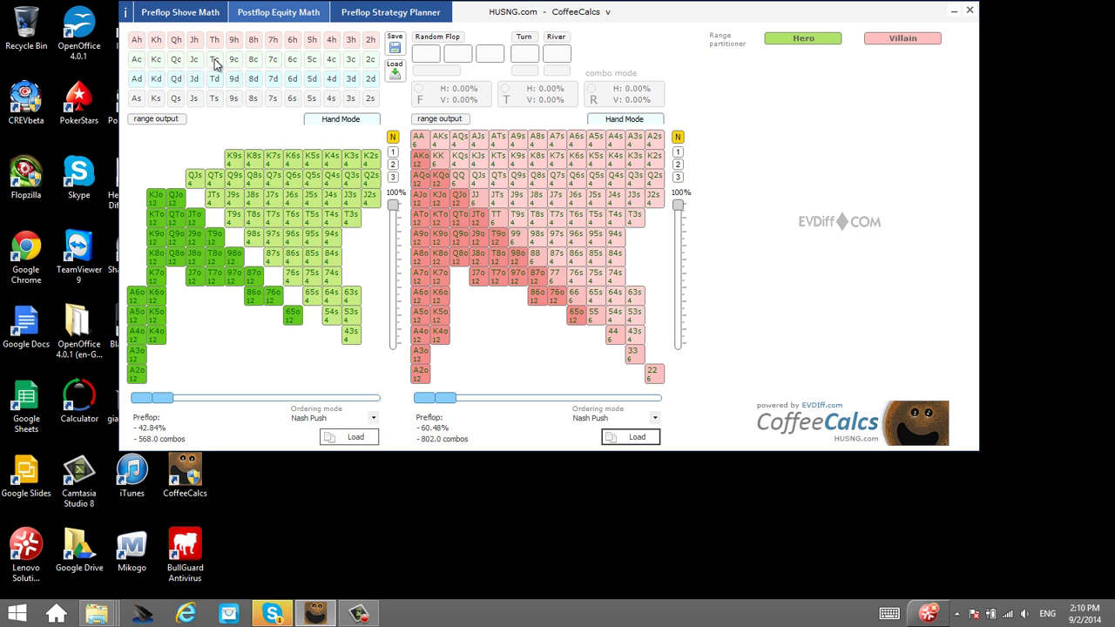
- Set the flop to Tc 7c 2s
click(214, 59)
click(272, 60)
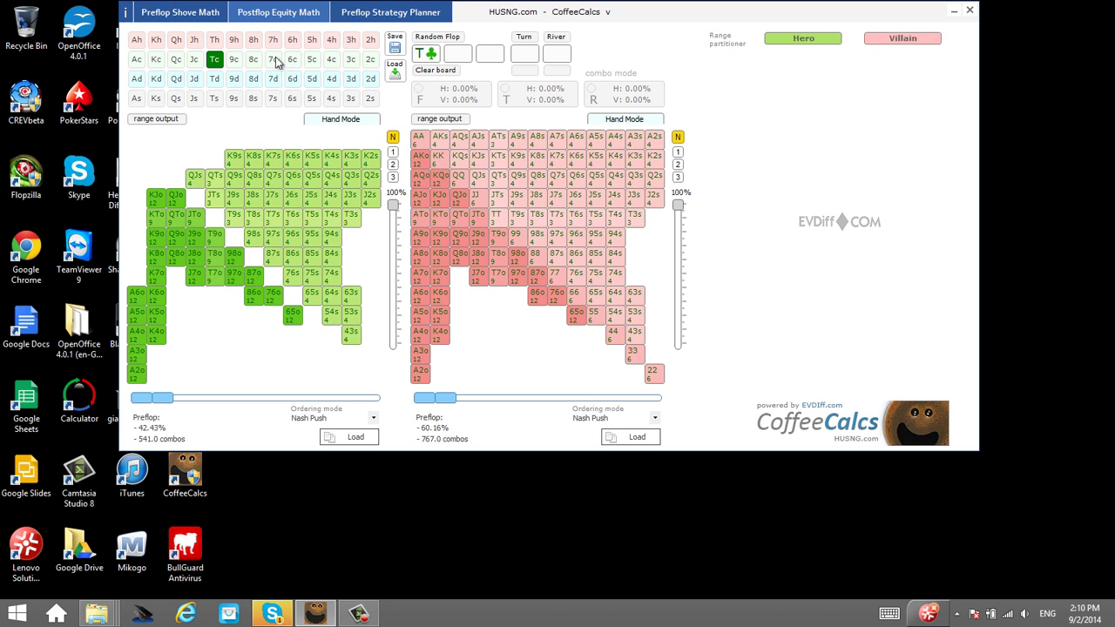
click(369, 98)
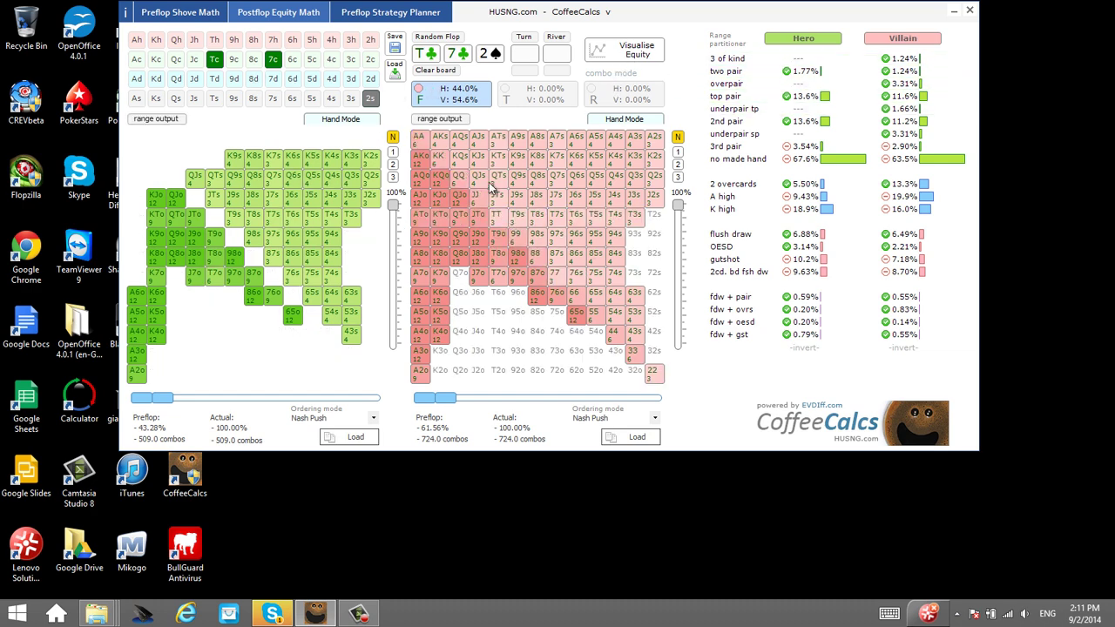
- Visualise both ranges' equity distribution on the flop, examine the Hero and Villain curves, and minimise the chart
click(640, 54)
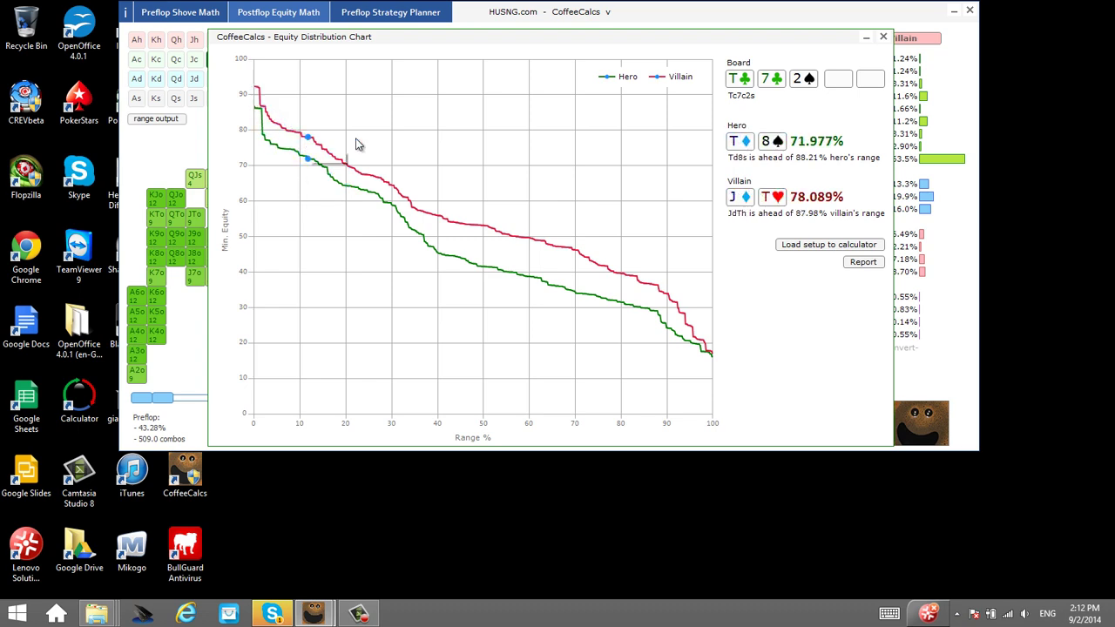
drag(523, 37, 581, 281)
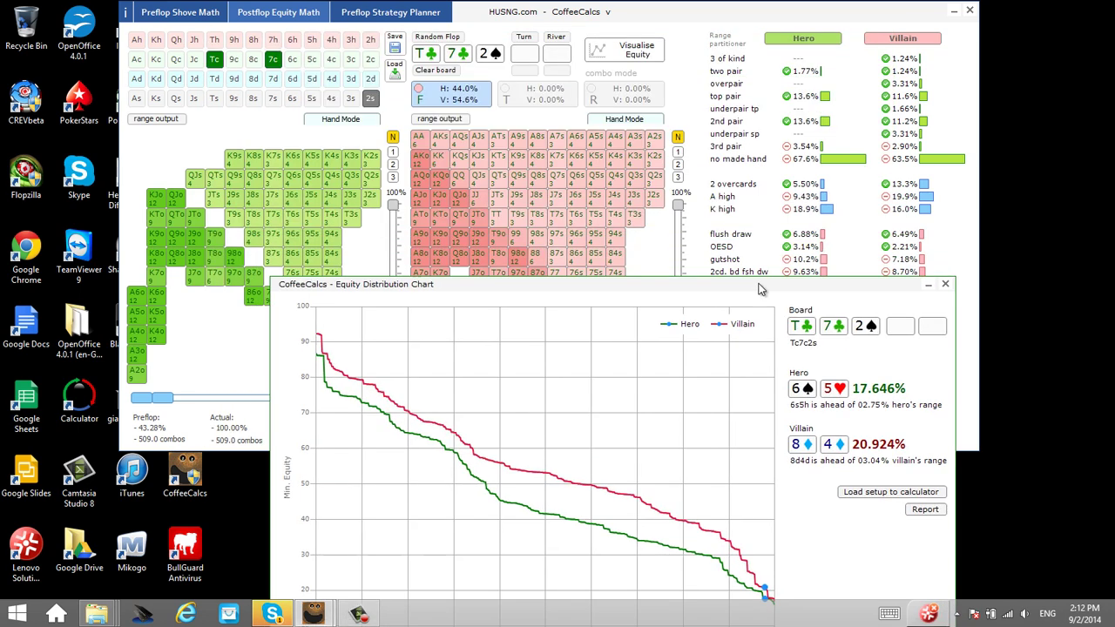
drag(499, 277, 449, 7)
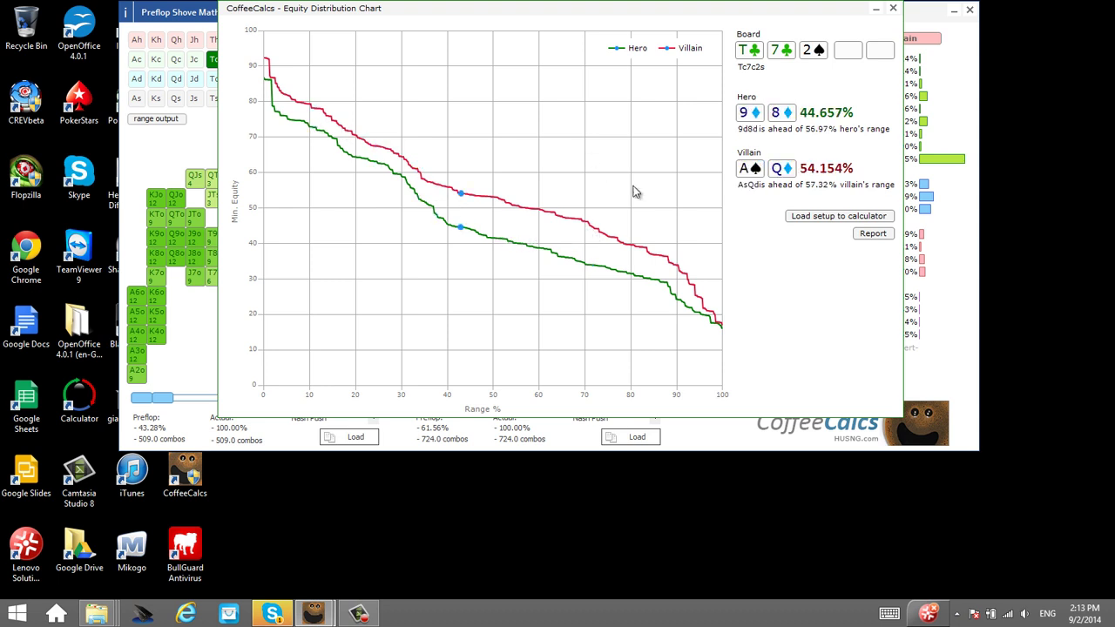
click(875, 8)
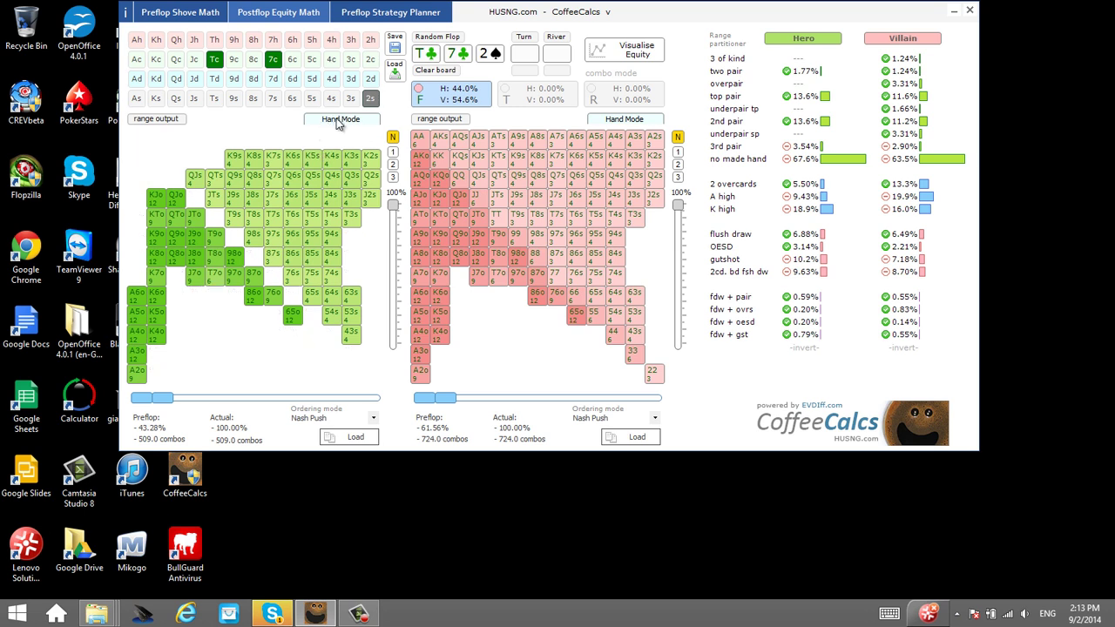
- Give Hero the specific hand Th3h against Villain's range and visualise its equity across the turn cards
click(339, 122)
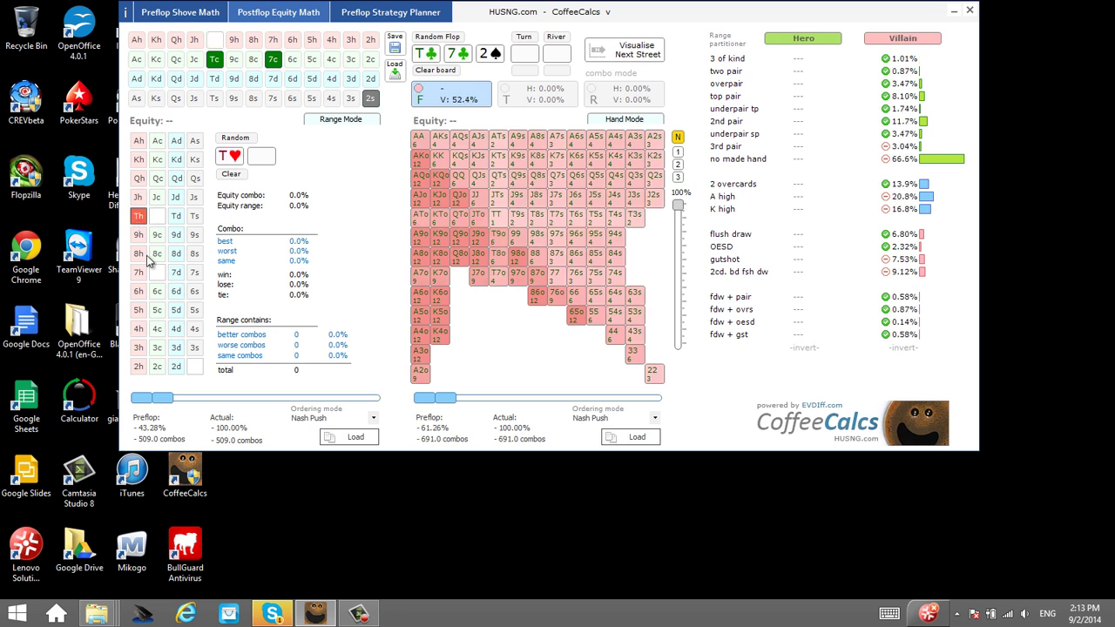
click(136, 348)
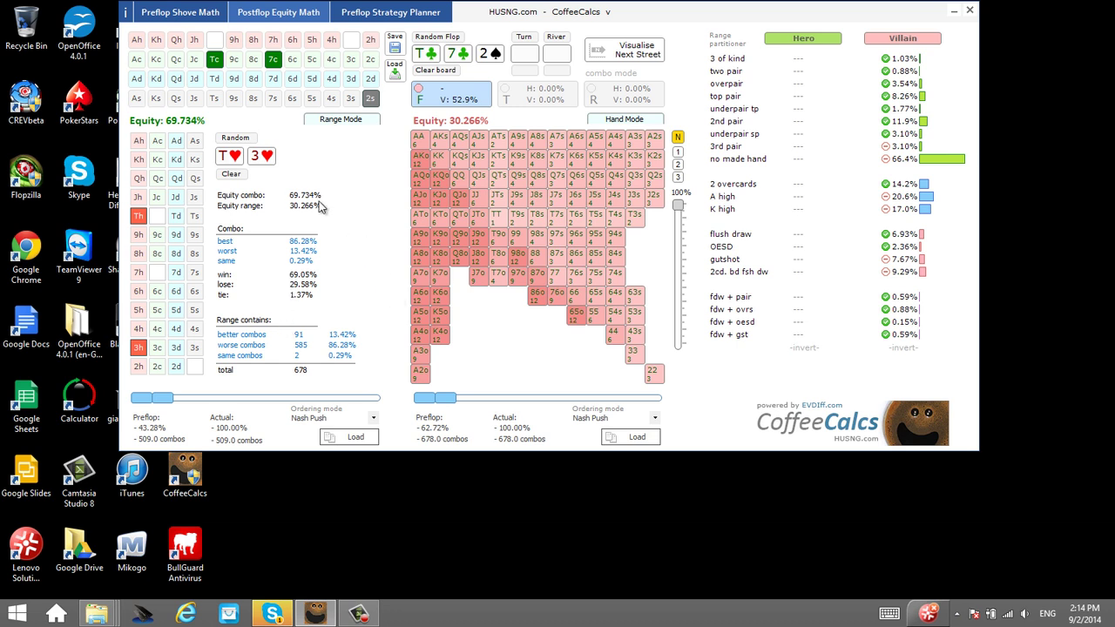
click(633, 55)
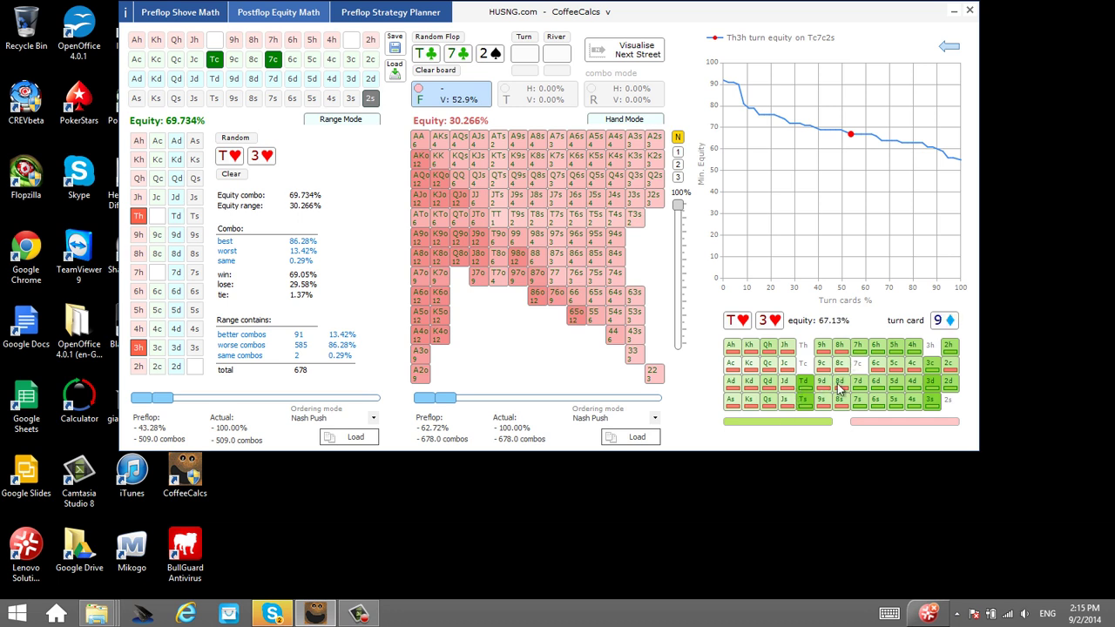
- Replace Hero's hand with 4c3c and visualise its equity across the turn cards
click(138, 215)
click(139, 348)
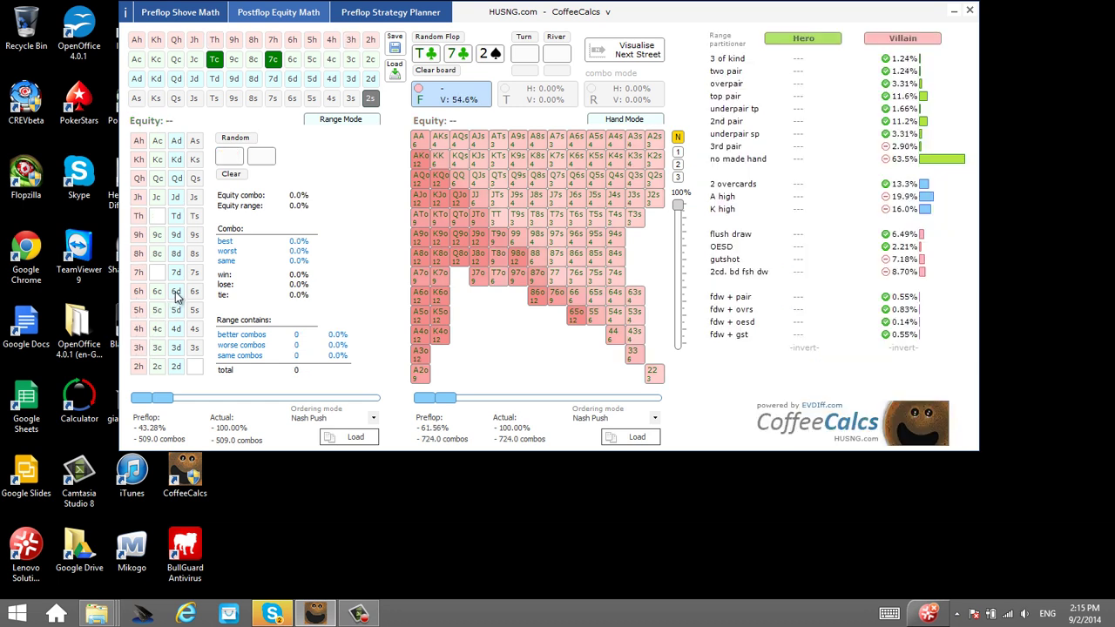
click(157, 329)
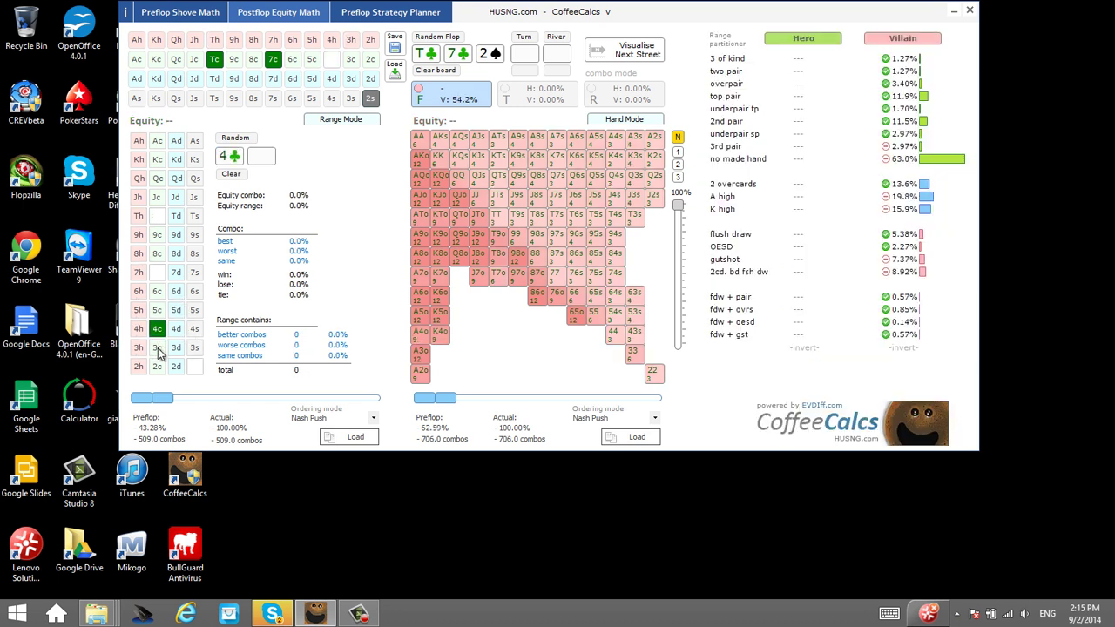
click(157, 348)
click(619, 56)
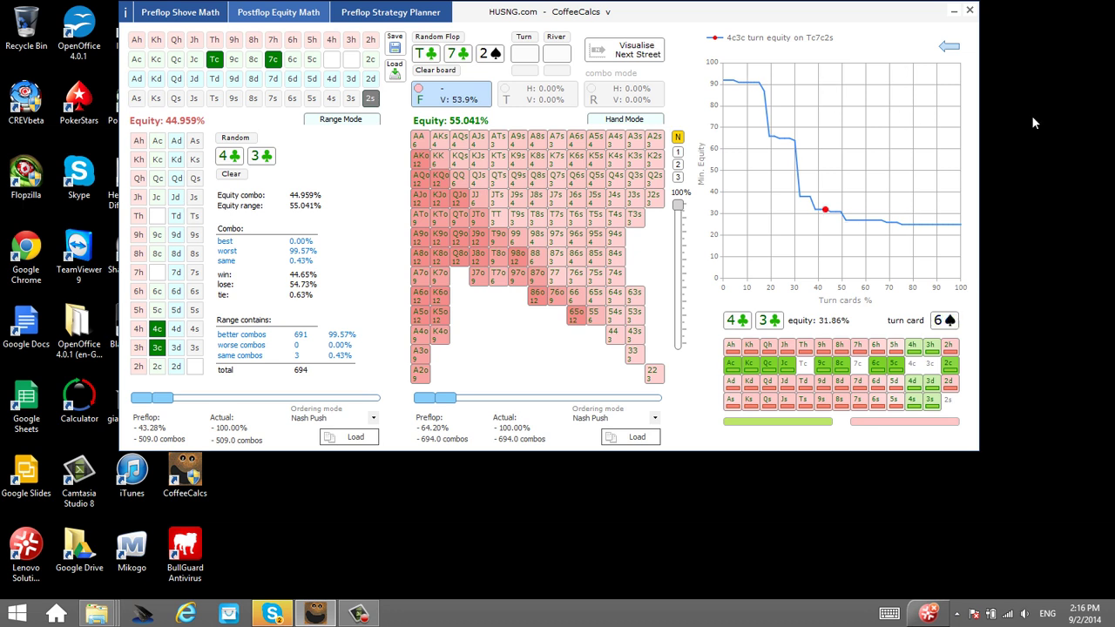
- Leave the turn equity chart, clear Hero's two cards and return Hero to the full range view
click(949, 46)
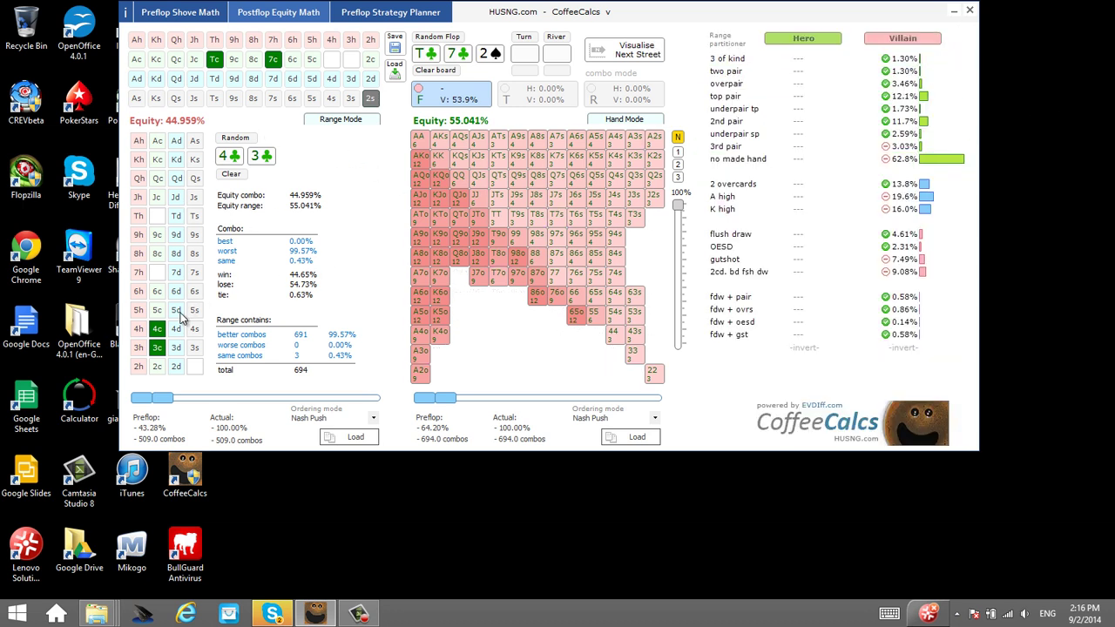
click(157, 330)
click(157, 348)
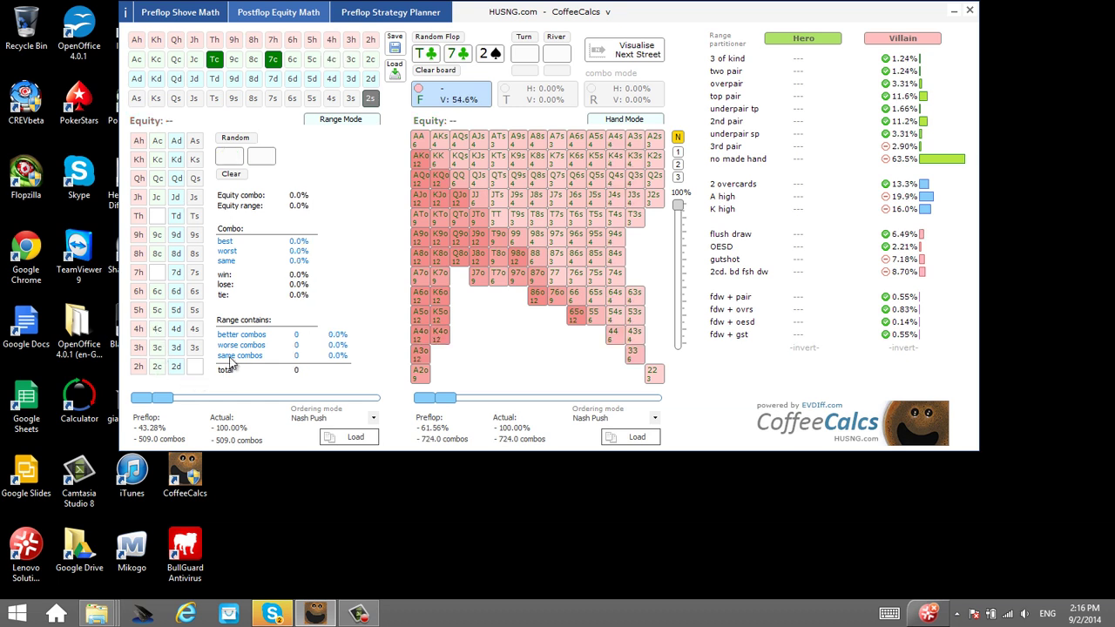
click(326, 122)
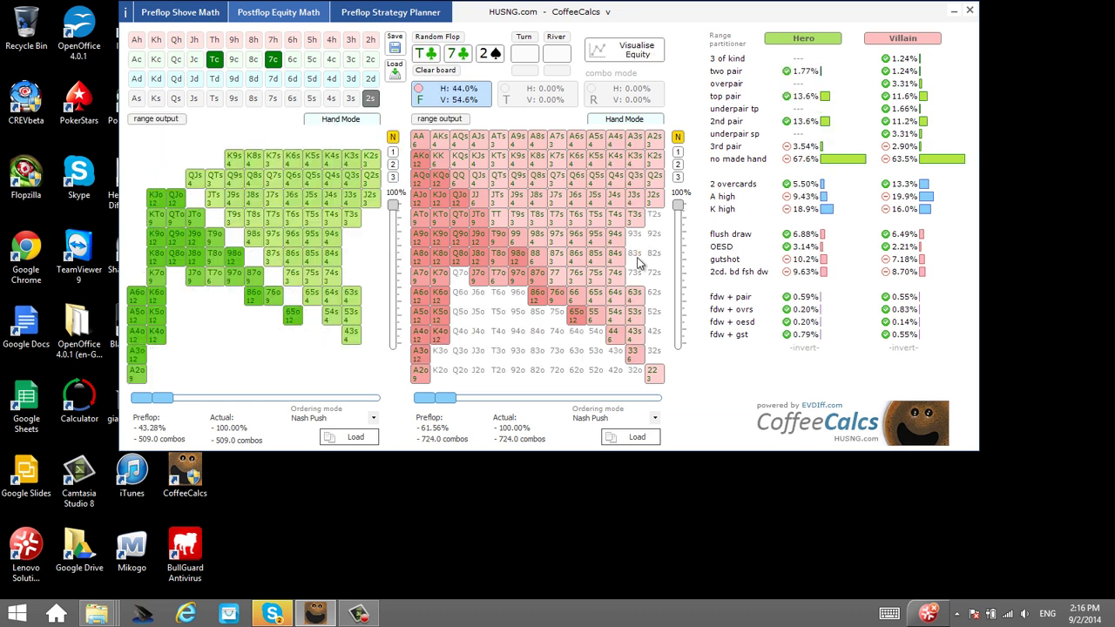
- Examine which hands in both ranges fall into the range partitioner's categories, including the two-card backdoor flush draws
mouse_move(787, 65)
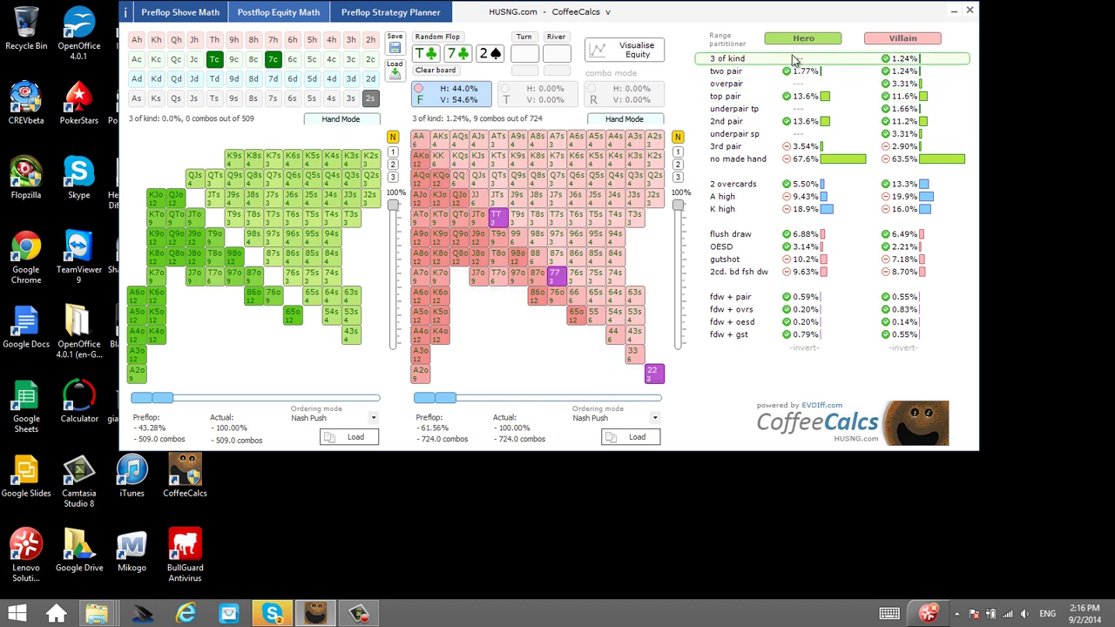
mouse_move(774, 98)
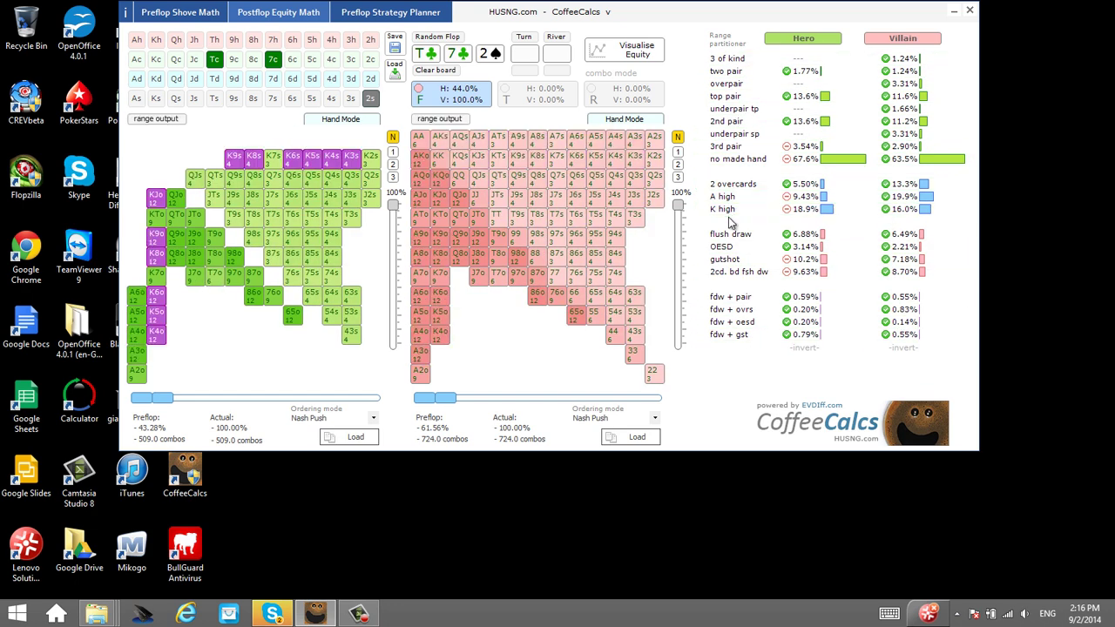
click(739, 272)
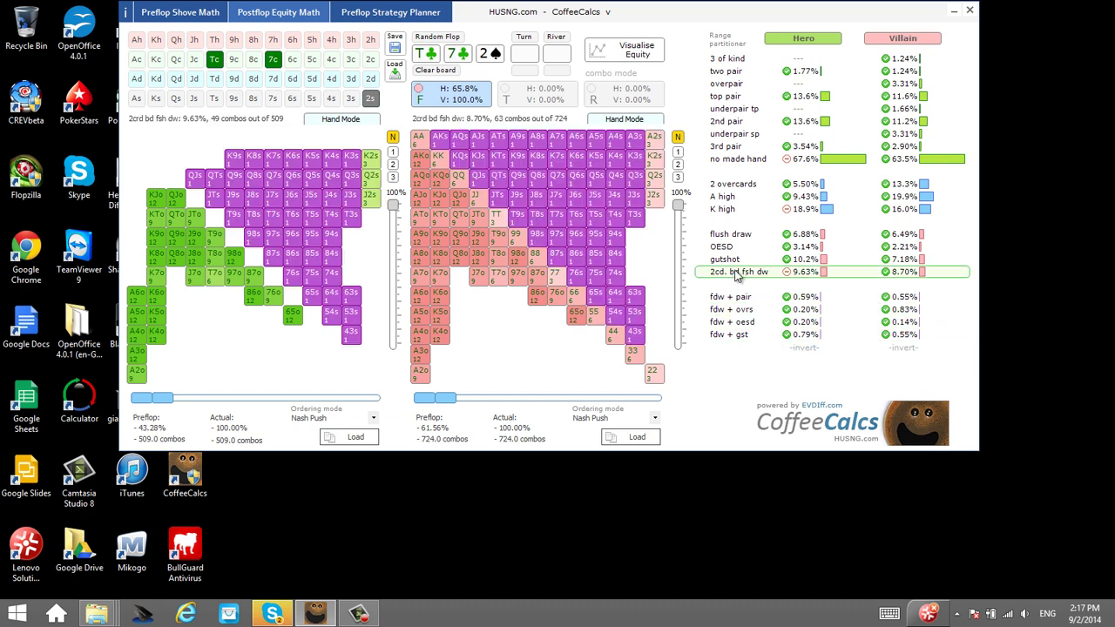
- Open the K high category for filtering and include Hero's Kc6s and Kc6h combos from K6o
click(722, 211)
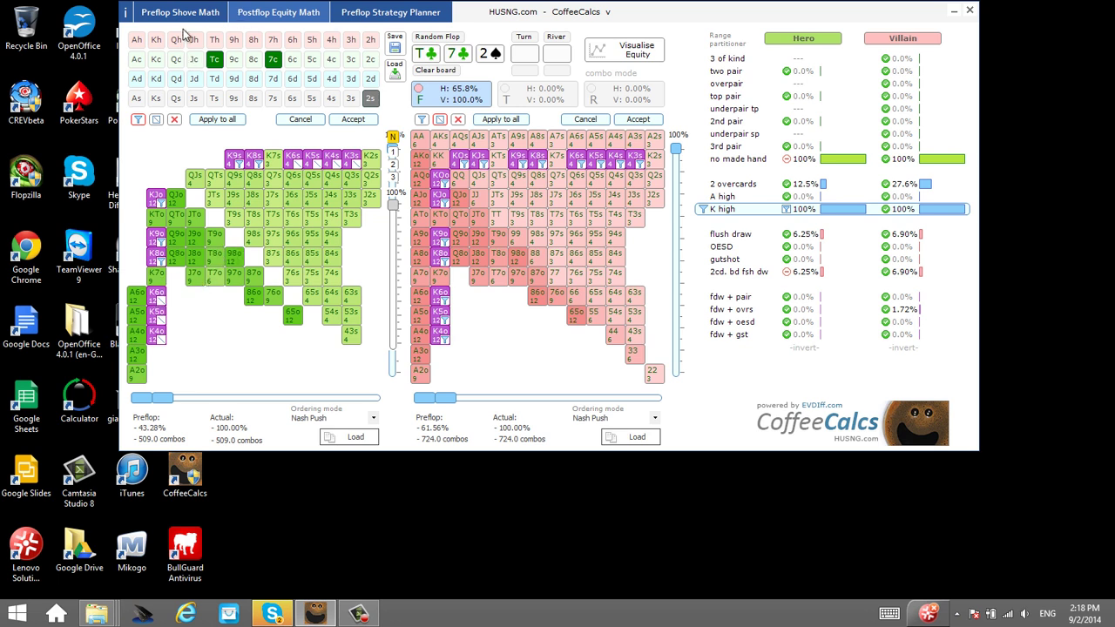
click(156, 298)
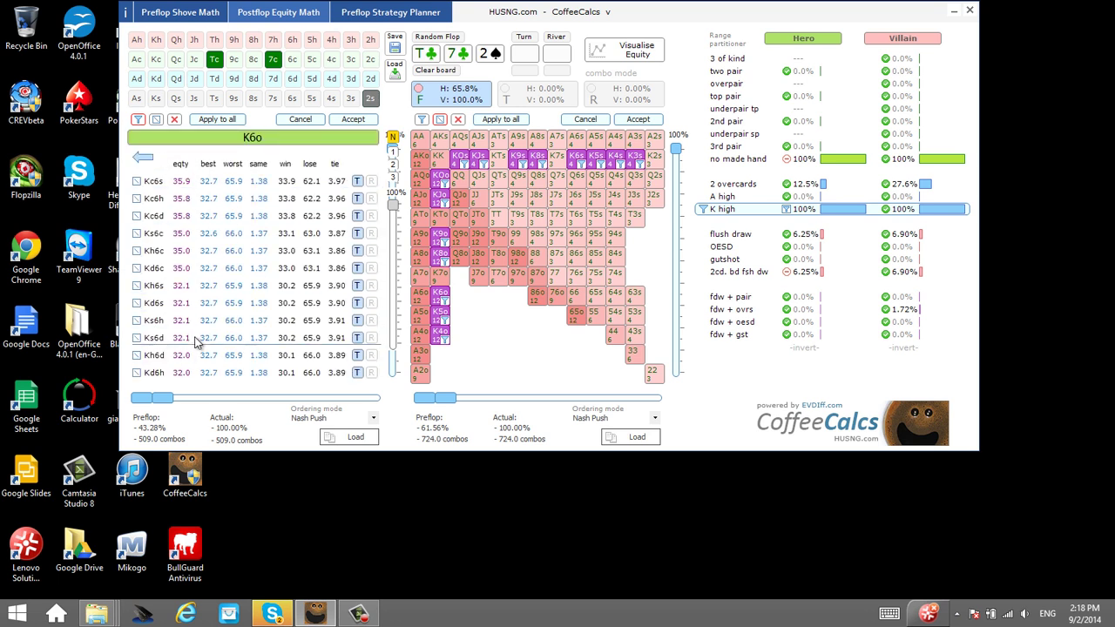
click(136, 182)
click(136, 199)
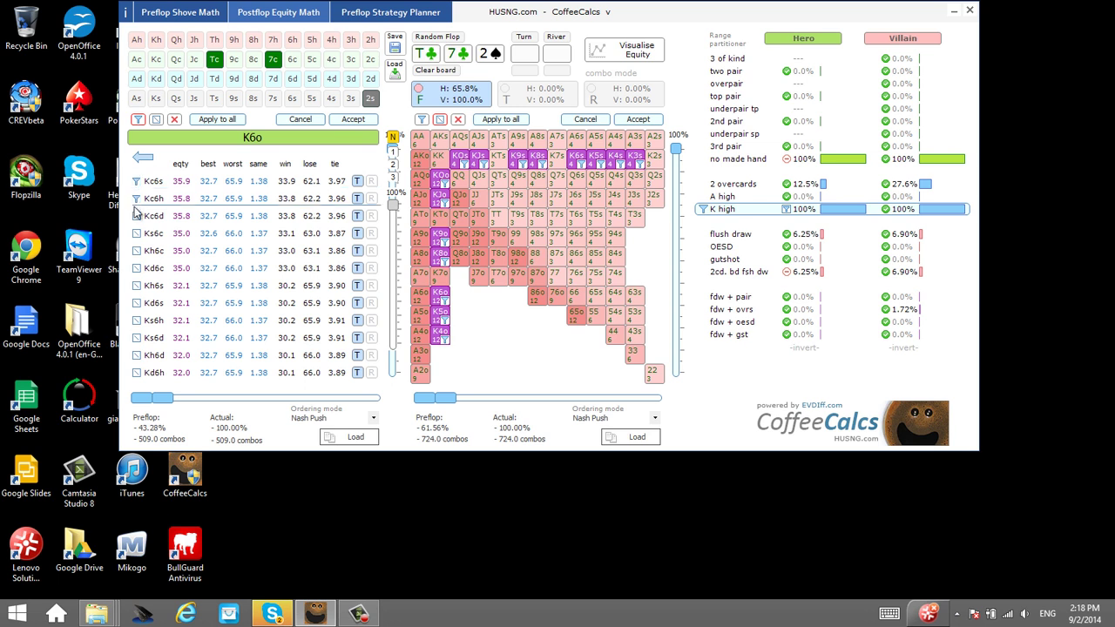
click(141, 159)
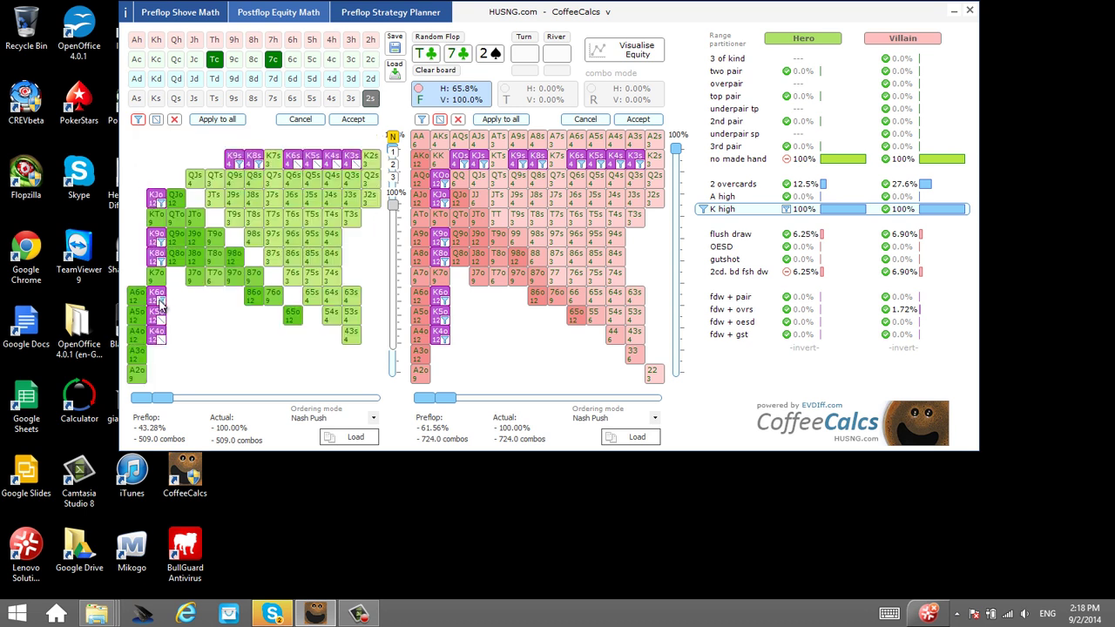
- Include Hero's Kc4s and Kc4h combos from K4o and Kc5s and Kc5h from K5o in the K high filter
click(160, 330)
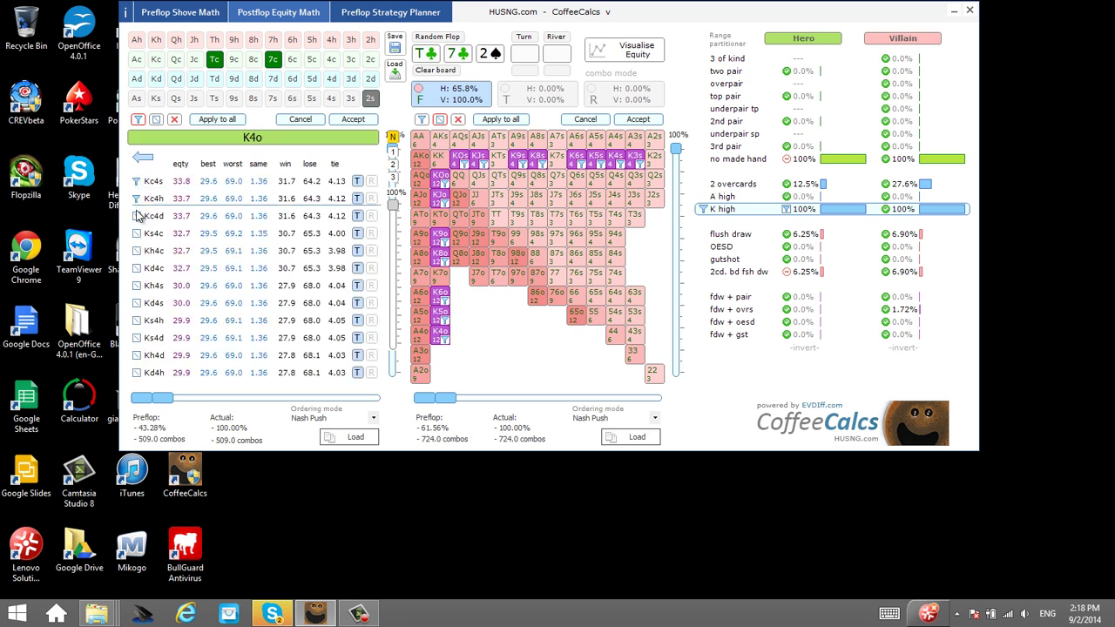
click(143, 158)
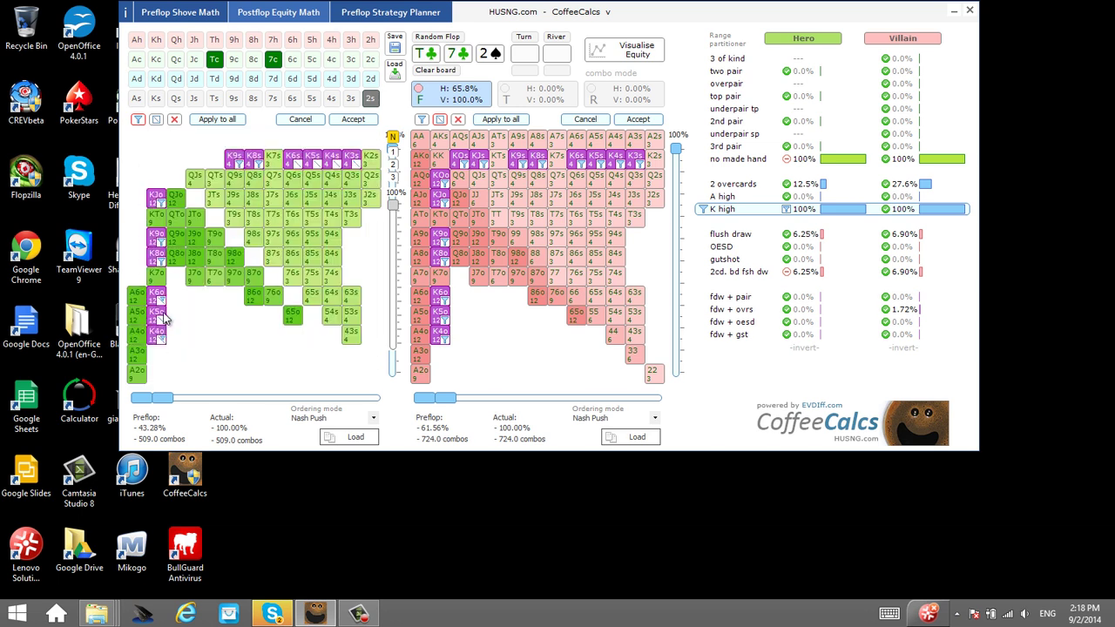
click(161, 315)
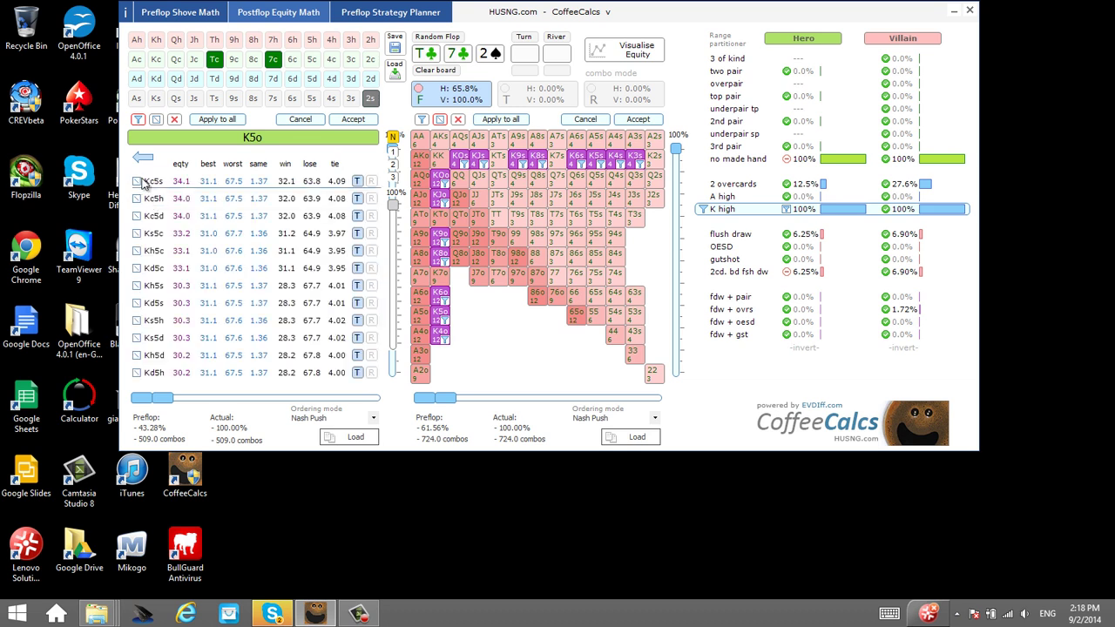
click(136, 181)
click(136, 198)
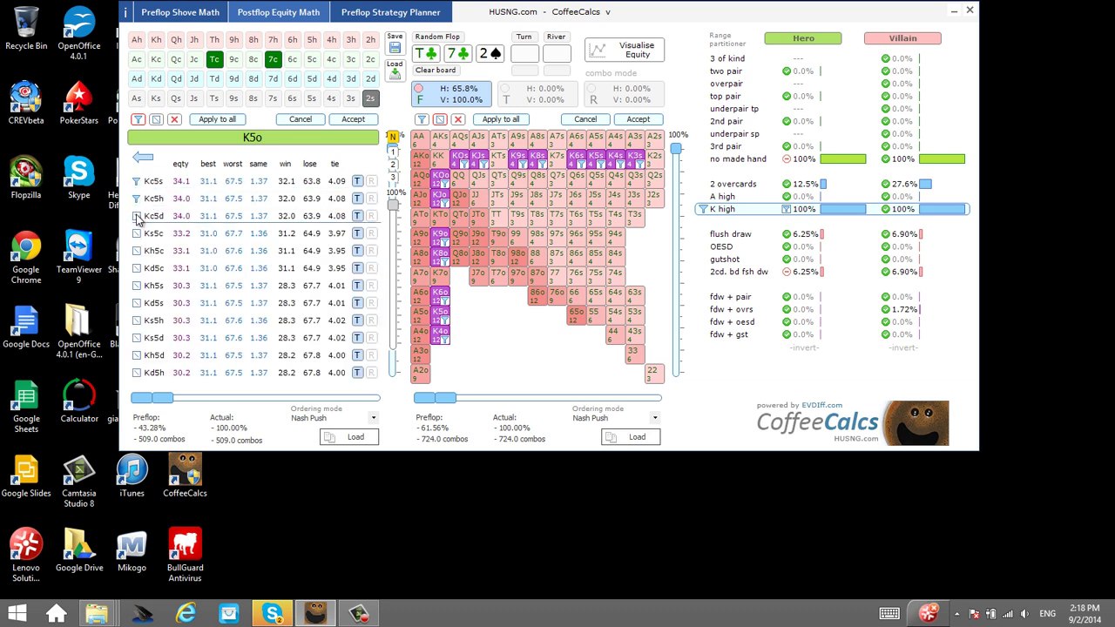
click(143, 157)
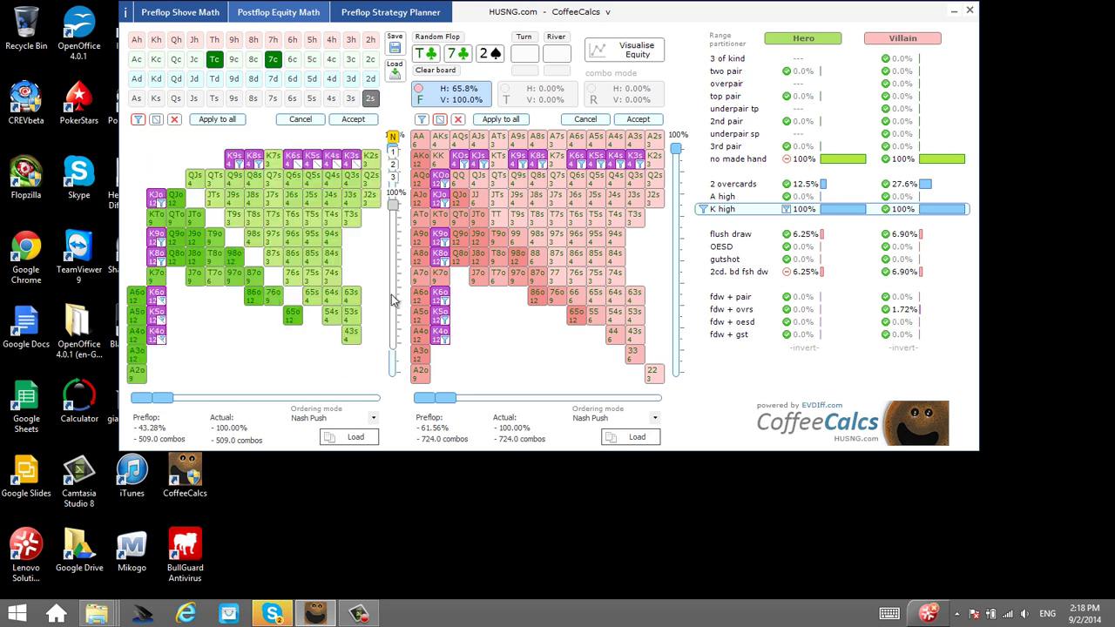
- Accept Hero's K high filter, filter the two-card backdoor flush draws (2cd. bd fsh dw) as well, and apply the flop filters
click(353, 122)
click(747, 273)
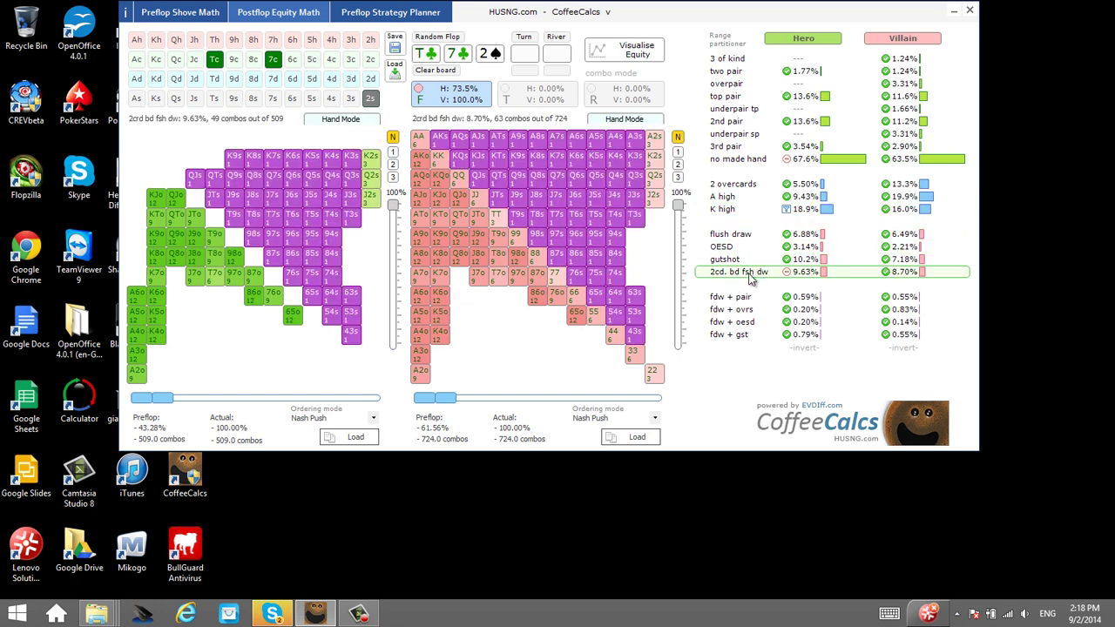
click(747, 273)
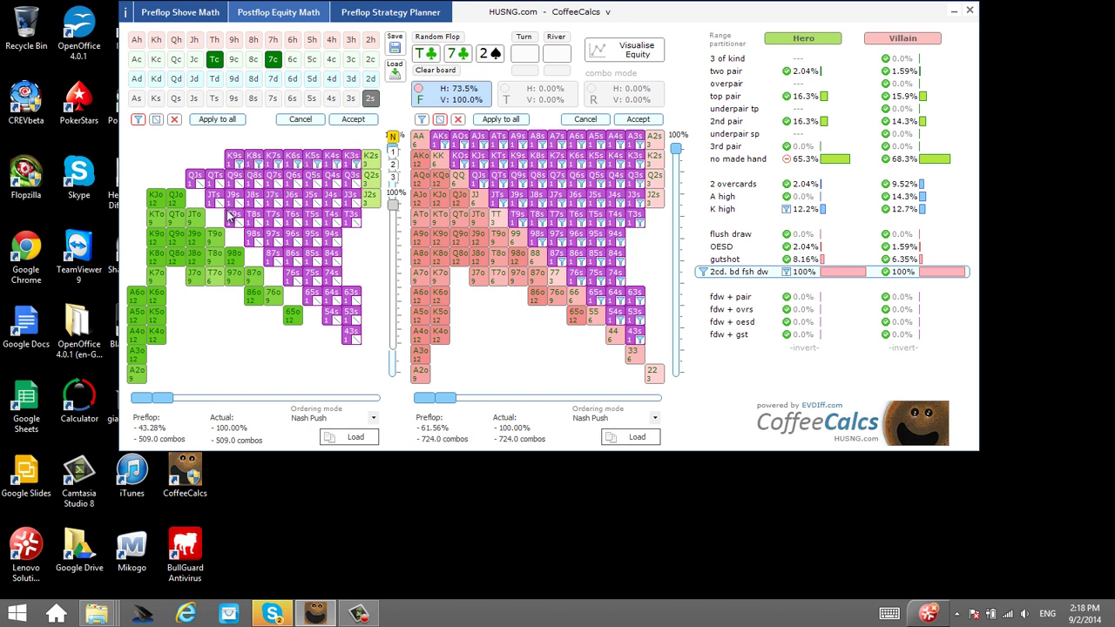
click(353, 120)
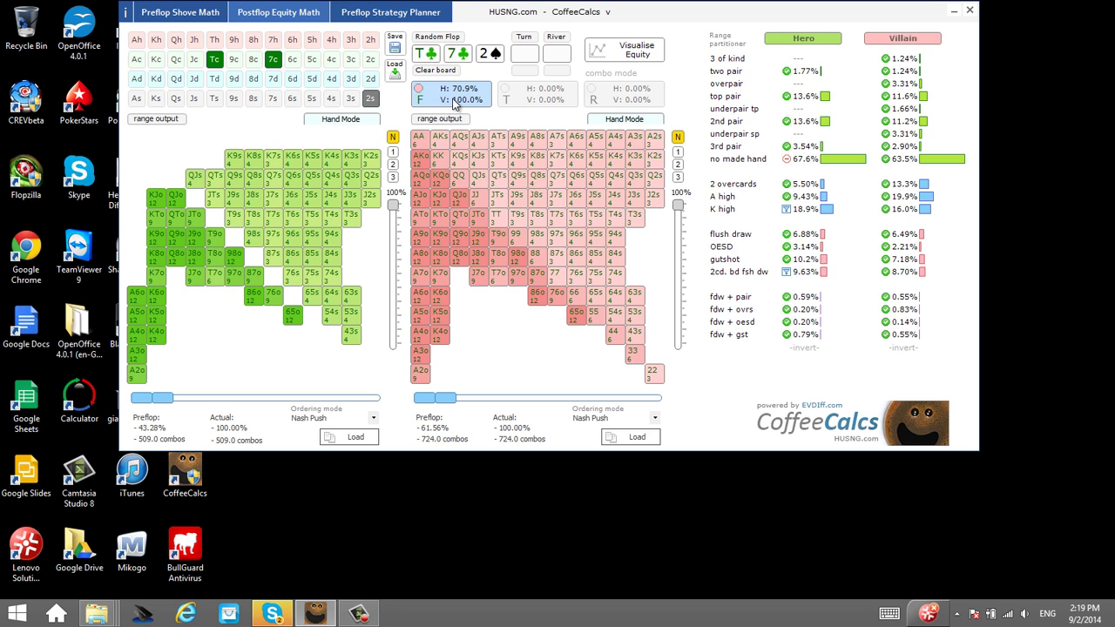
click(457, 100)
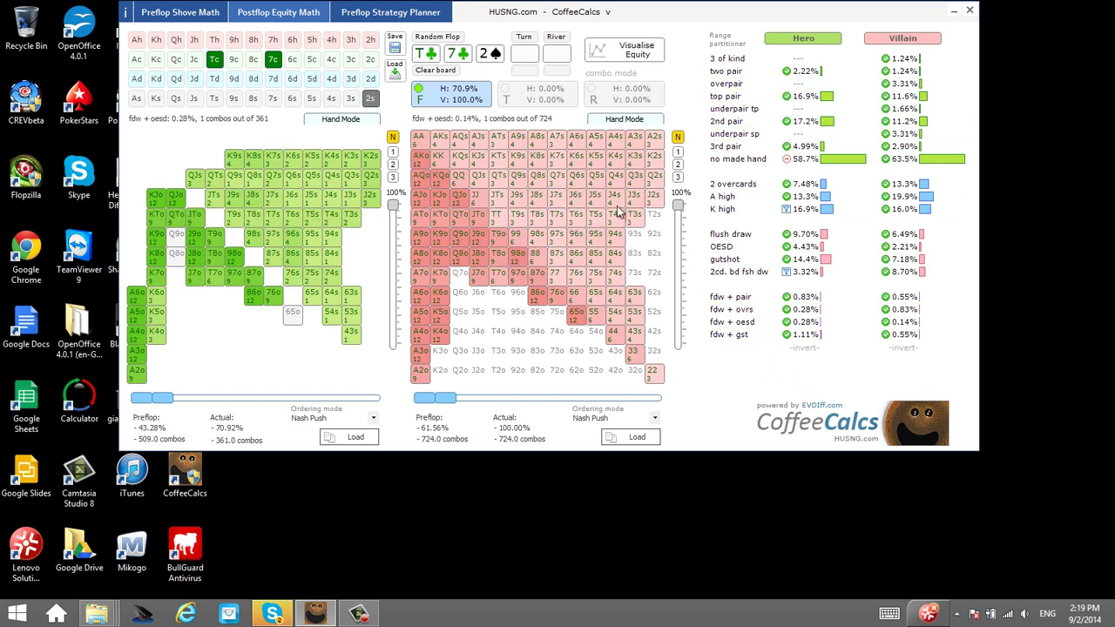
- Check Th3h as Villain's single hand against Hero's filtered flop range, clear both cards and return Villain to the full range view
click(635, 120)
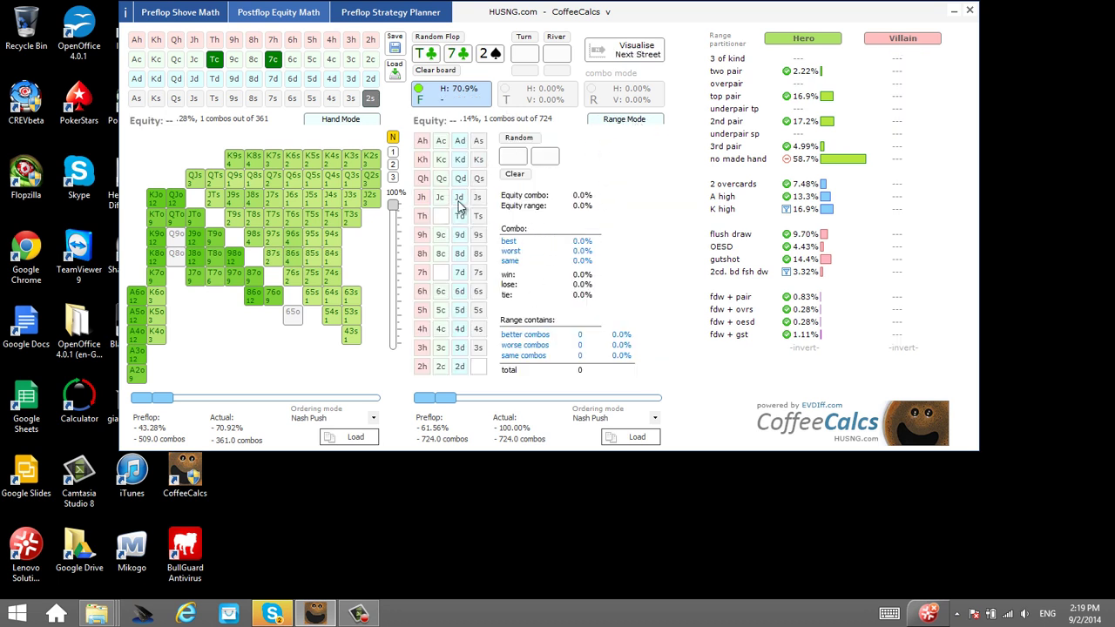
click(421, 216)
click(422, 349)
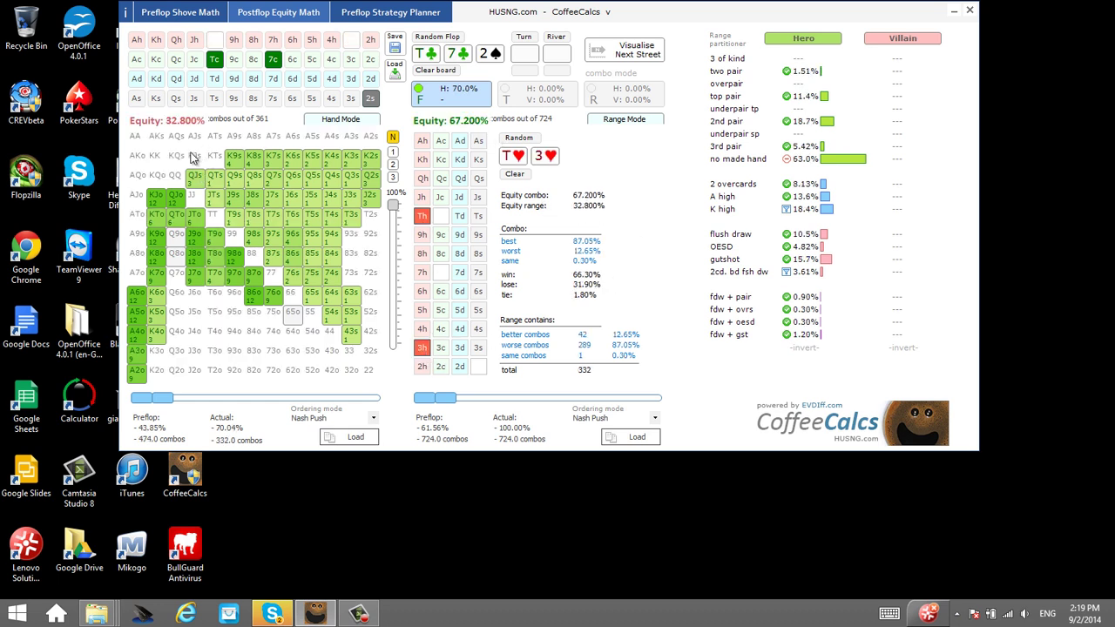
mouse_move(841, 163)
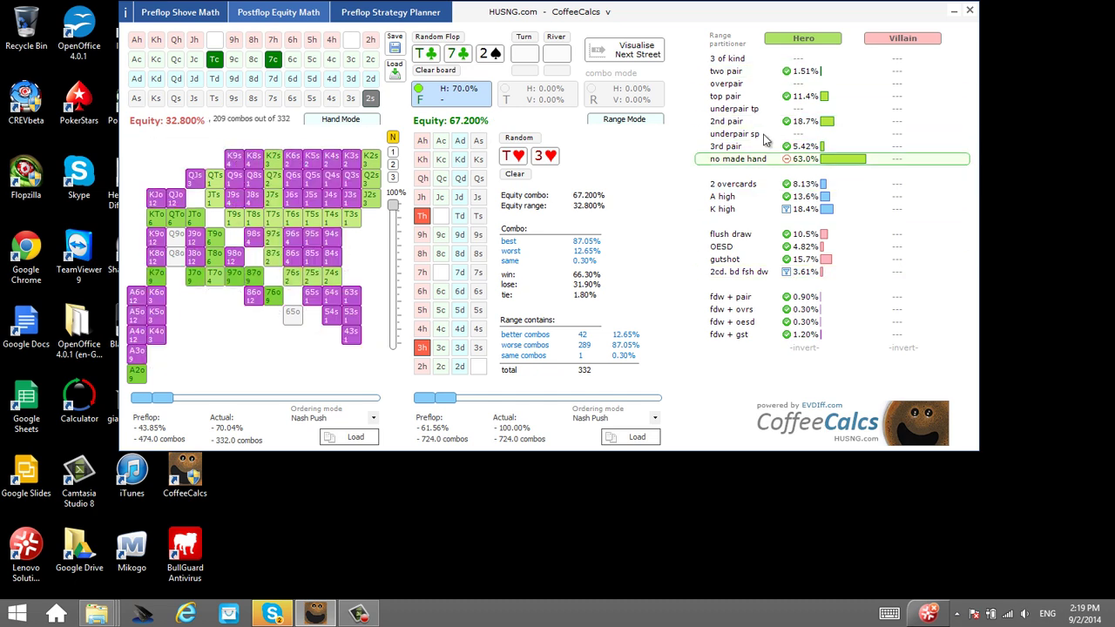
click(422, 215)
click(421, 347)
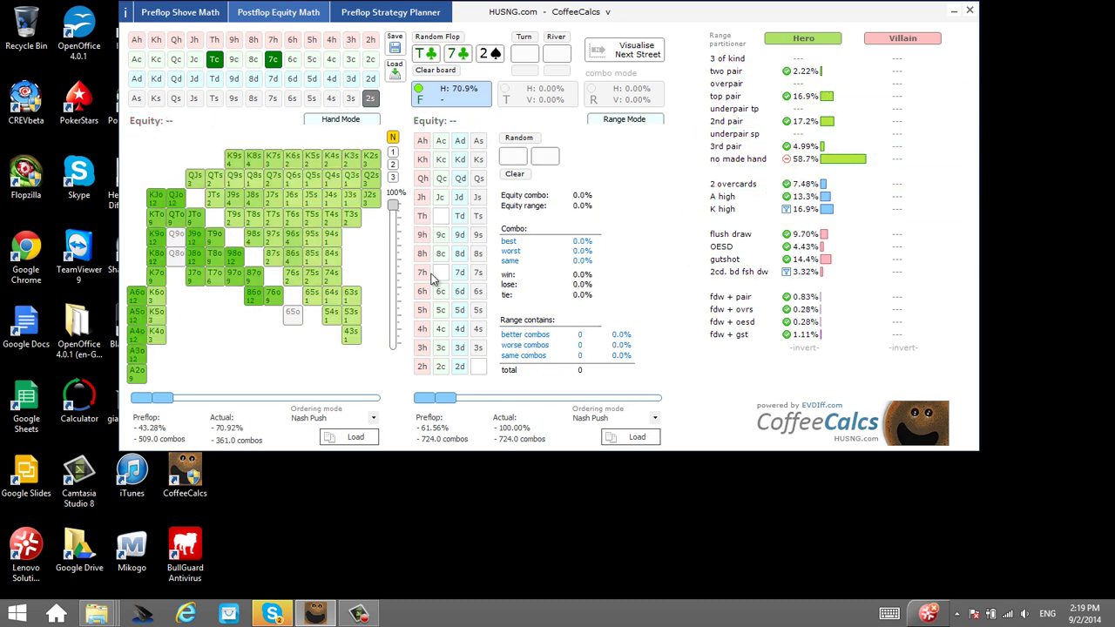
click(626, 120)
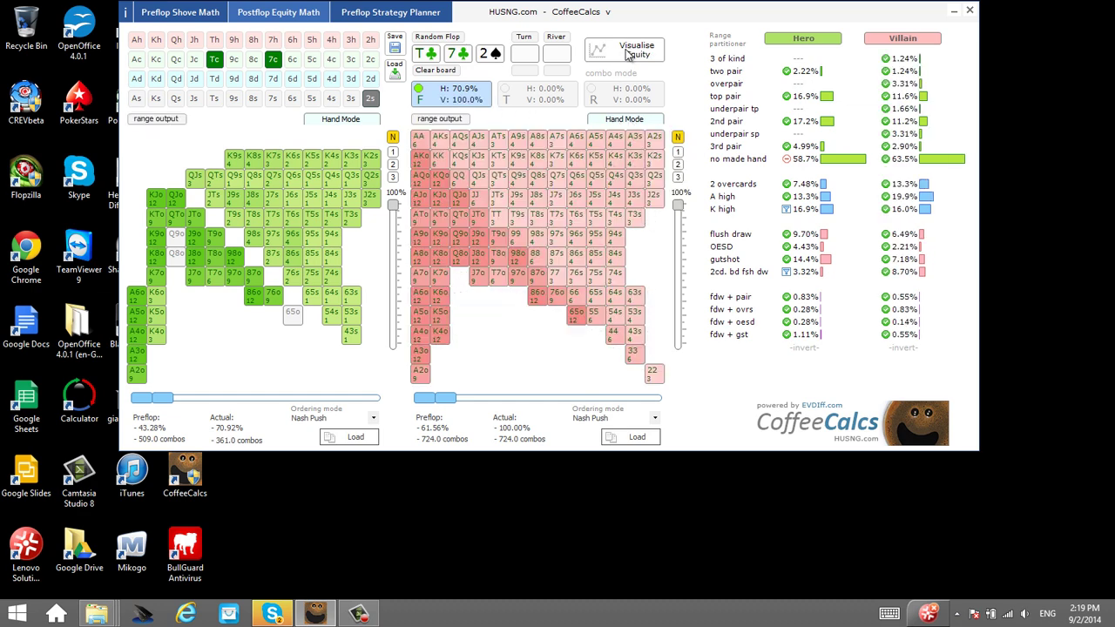
- Compare Hero's and Villain's ranges on the Tc7c2s flop in the equity distribution chart, moving it clear of the main window
click(630, 54)
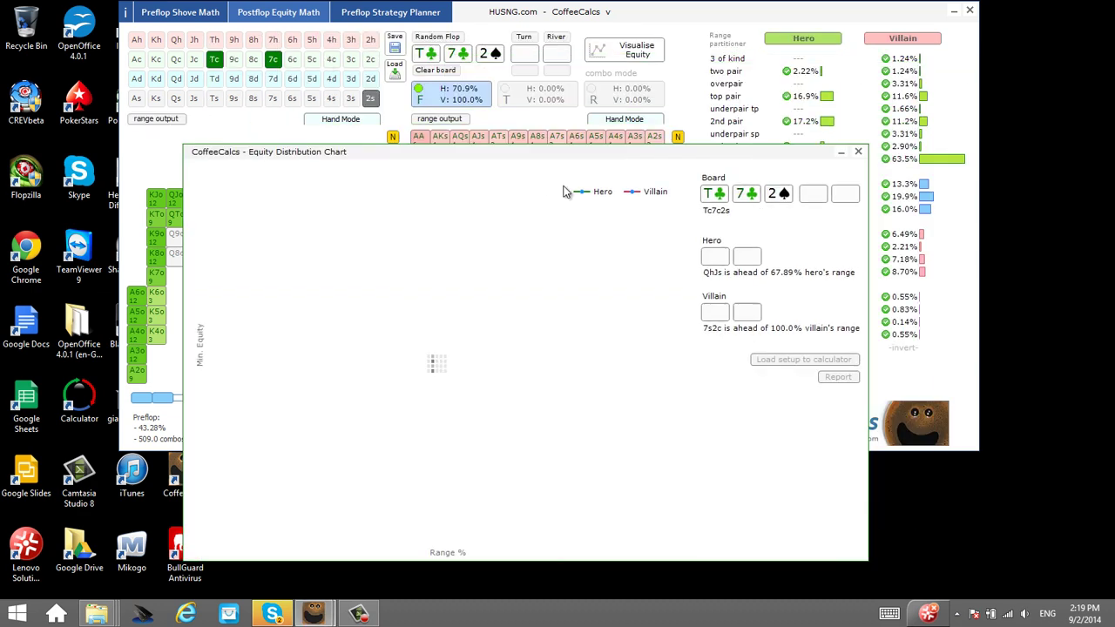
drag(610, 152, 433, 214)
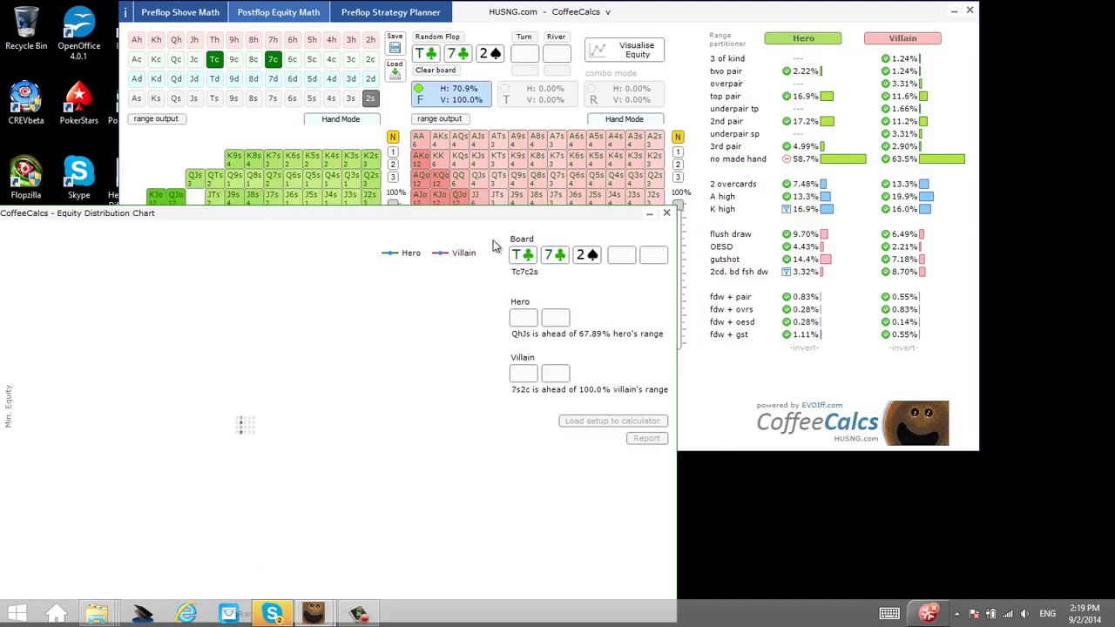
drag(315, 212, 416, 234)
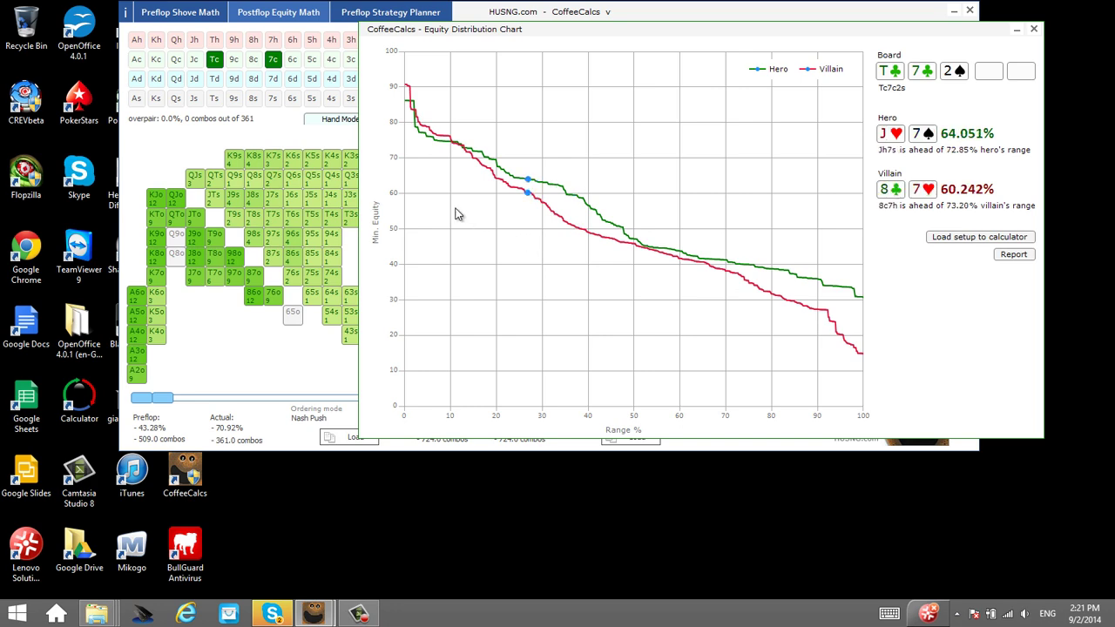
click(1034, 29)
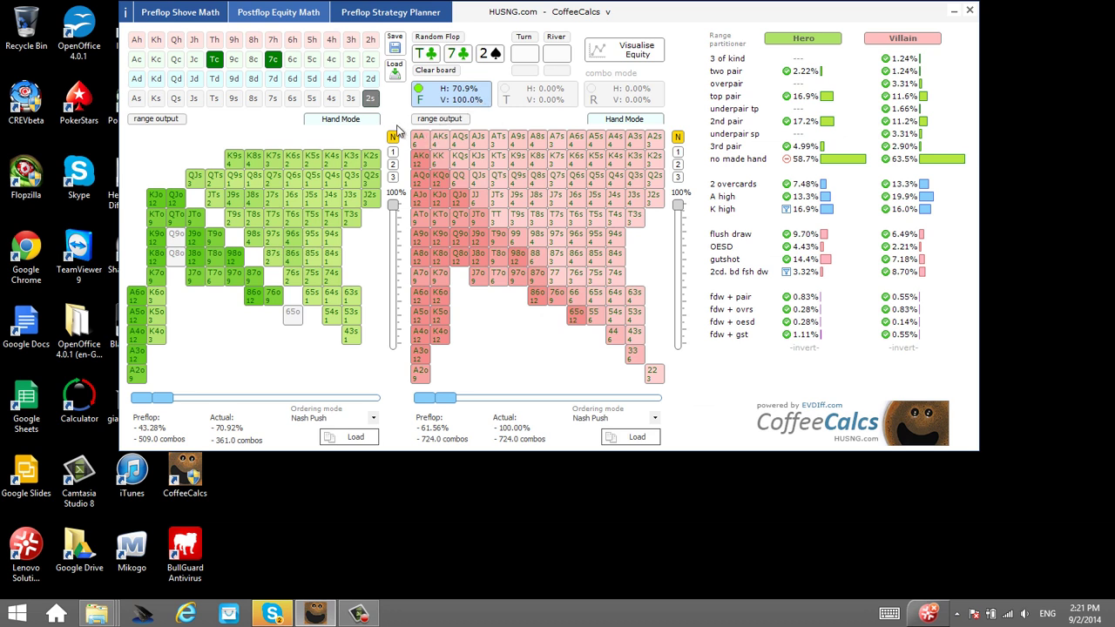
- Add Ks as the turn card and compare both ranges on Tc7c2sKs in the equity distribution chart
click(156, 99)
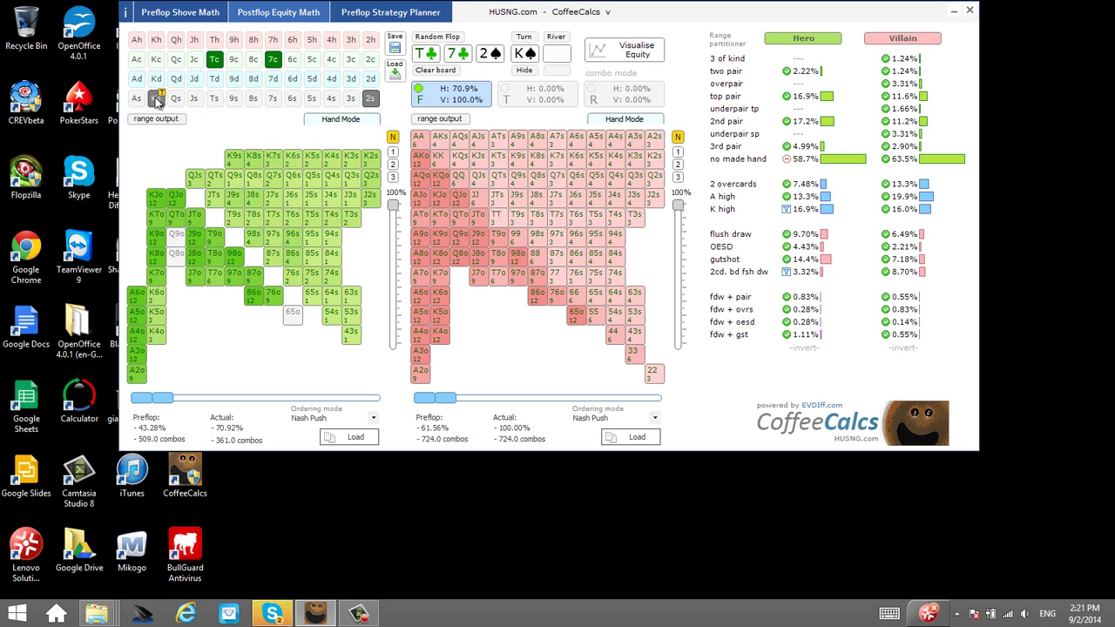
click(518, 99)
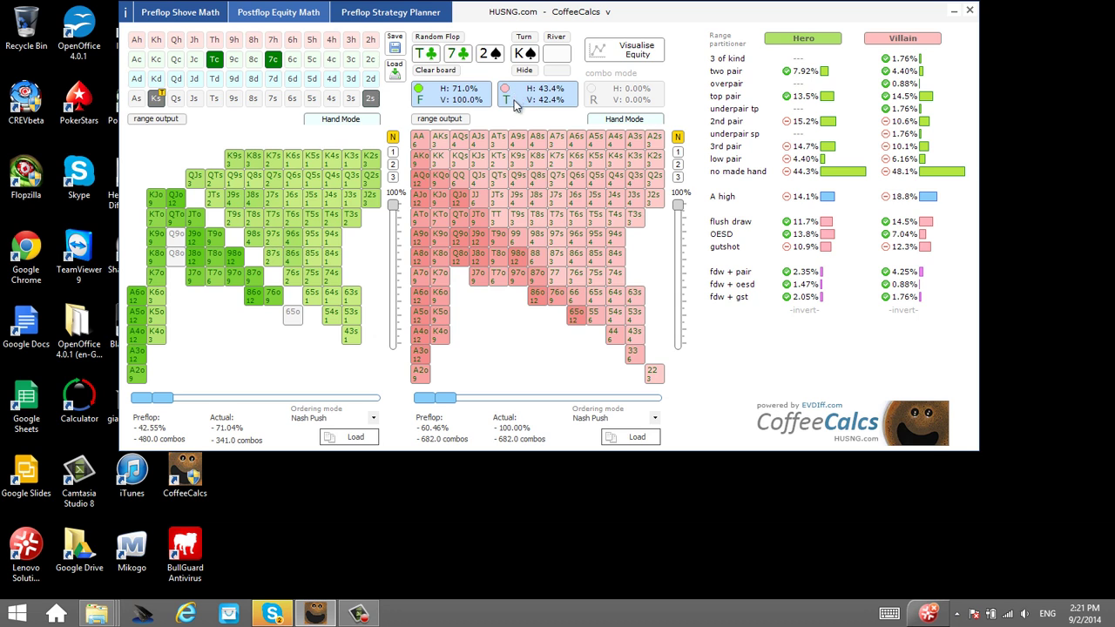
click(638, 54)
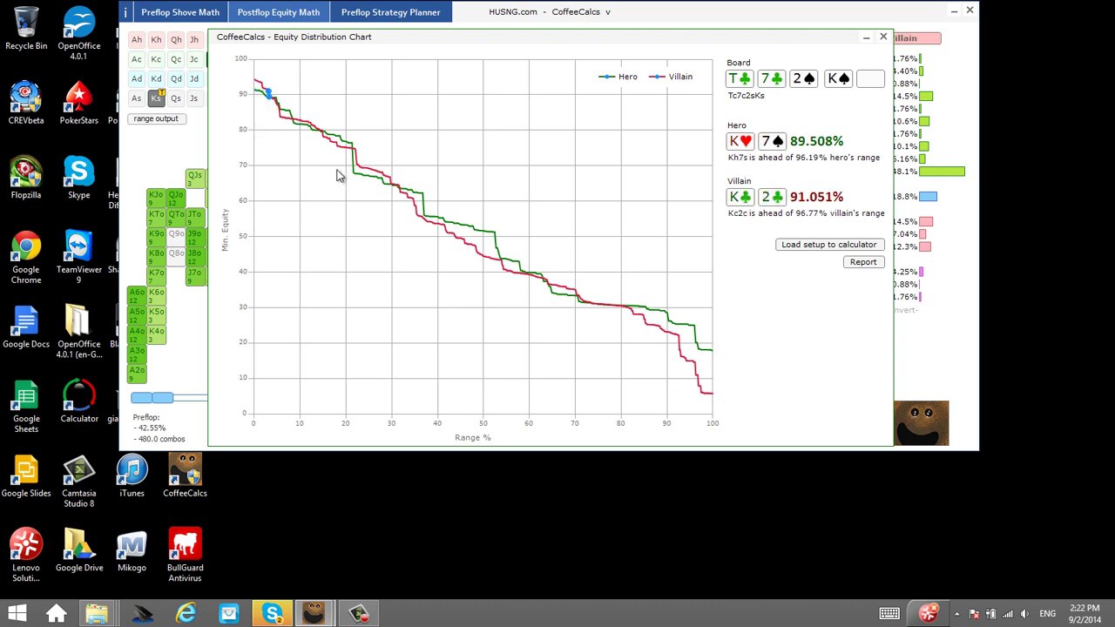
click(882, 38)
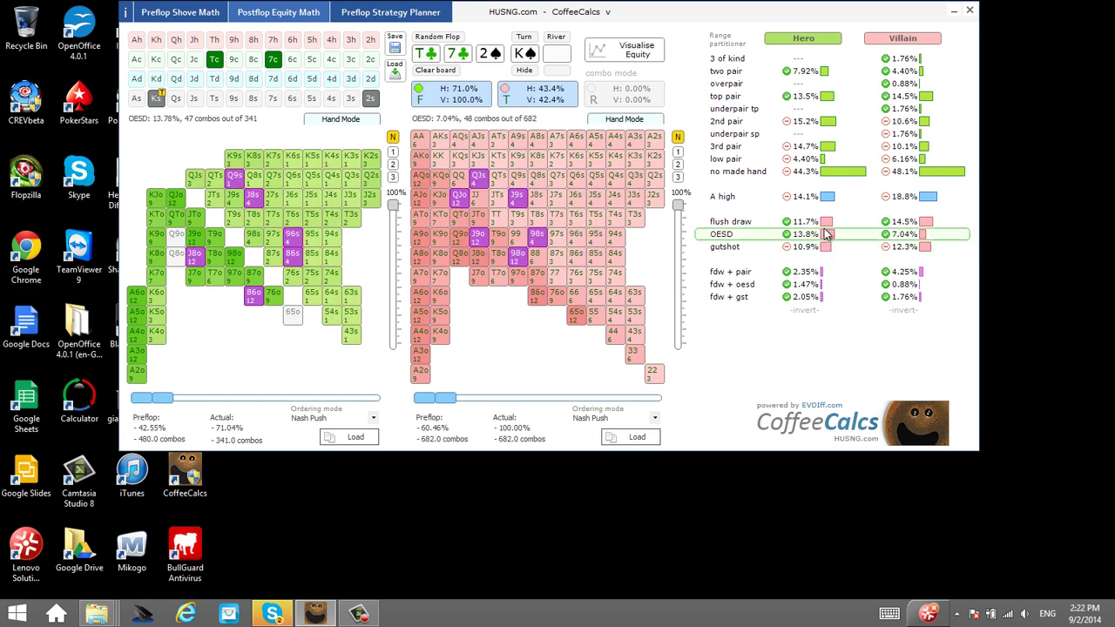
- Include 2nd pair and gutshot hands in Villain's turn range, apply the turn filters and review the updated equity distribution chart
click(887, 122)
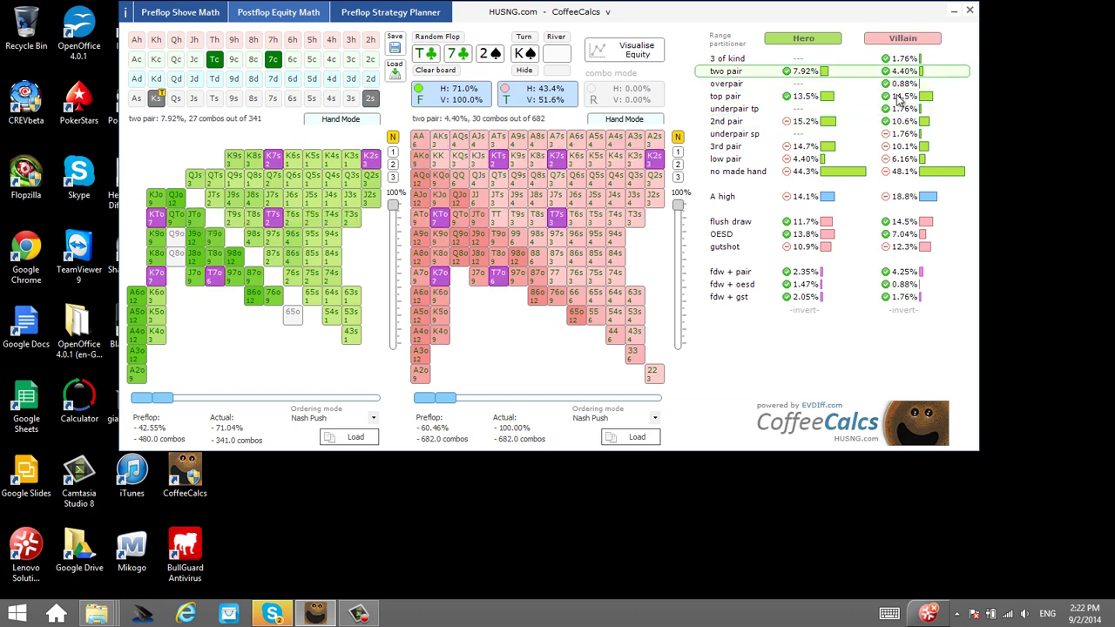
click(886, 246)
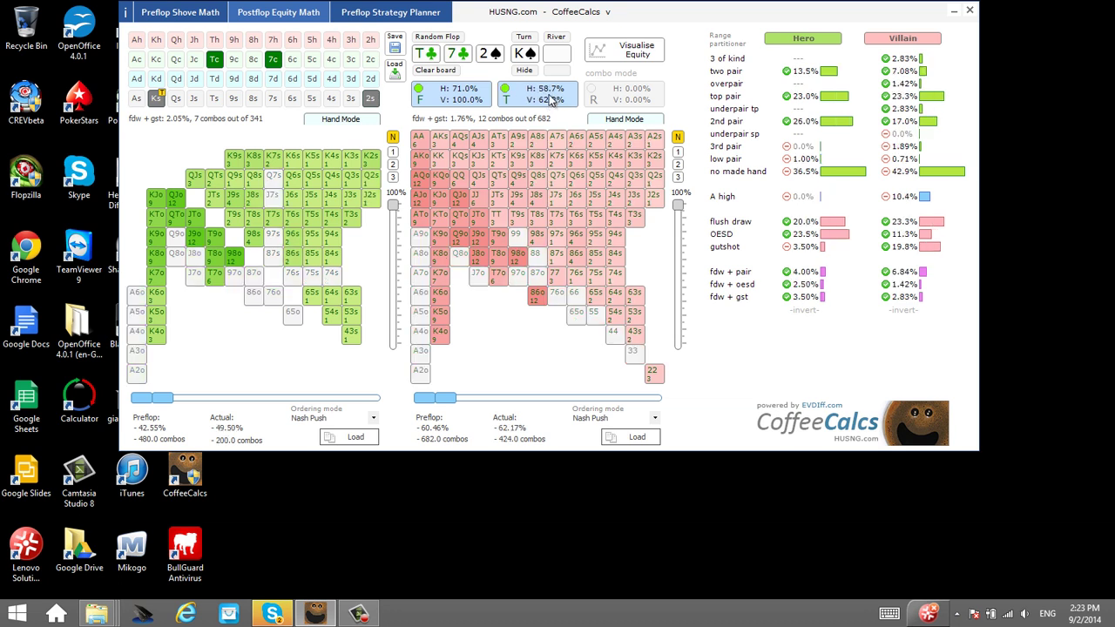
click(643, 53)
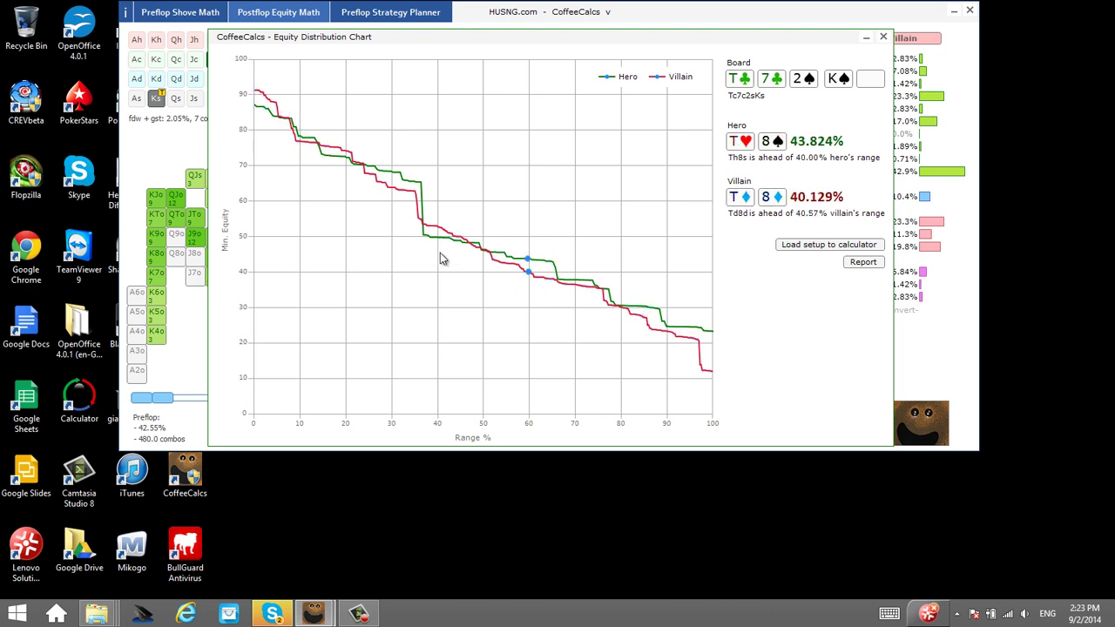
click(884, 37)
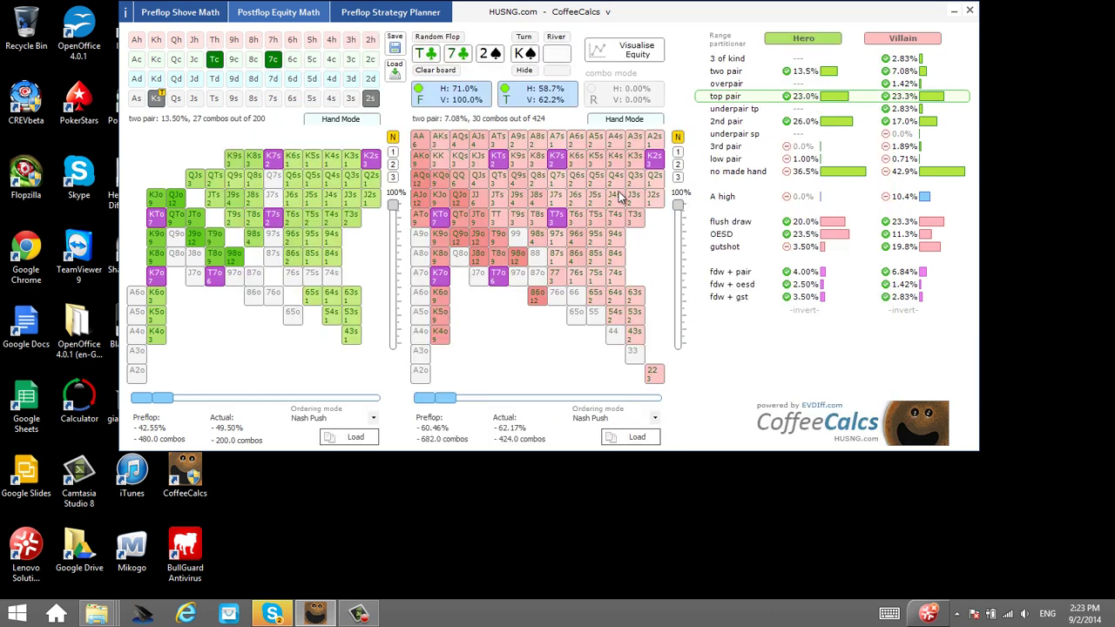
- Enter 9c8d as Hero's single hand and chart its equity across the possible river cards on Tc7c2sKs
click(338, 119)
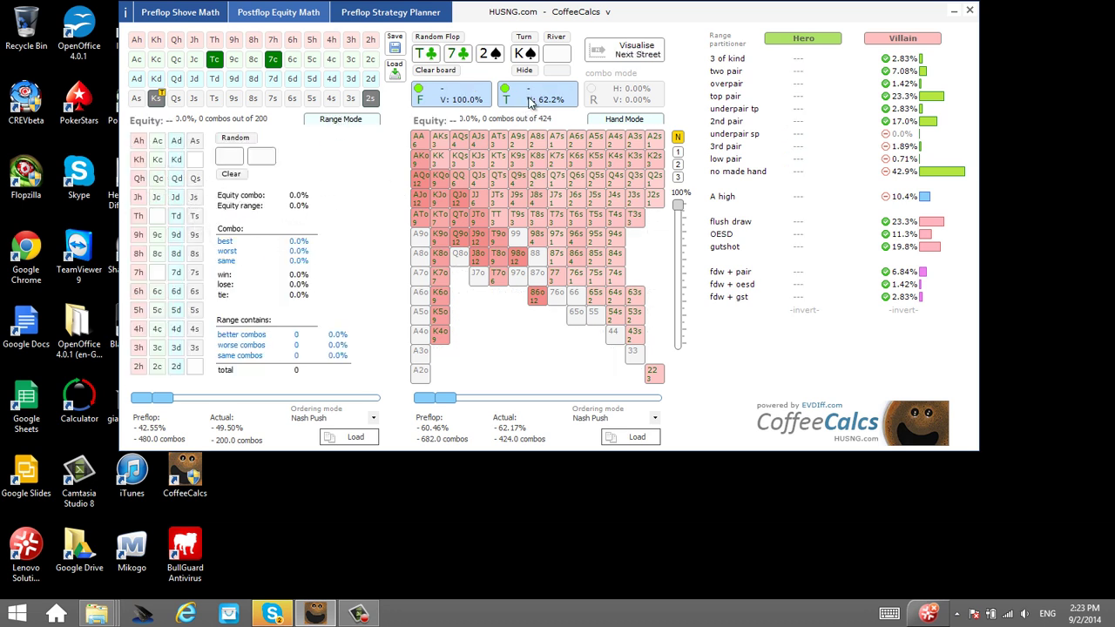
click(157, 235)
click(176, 254)
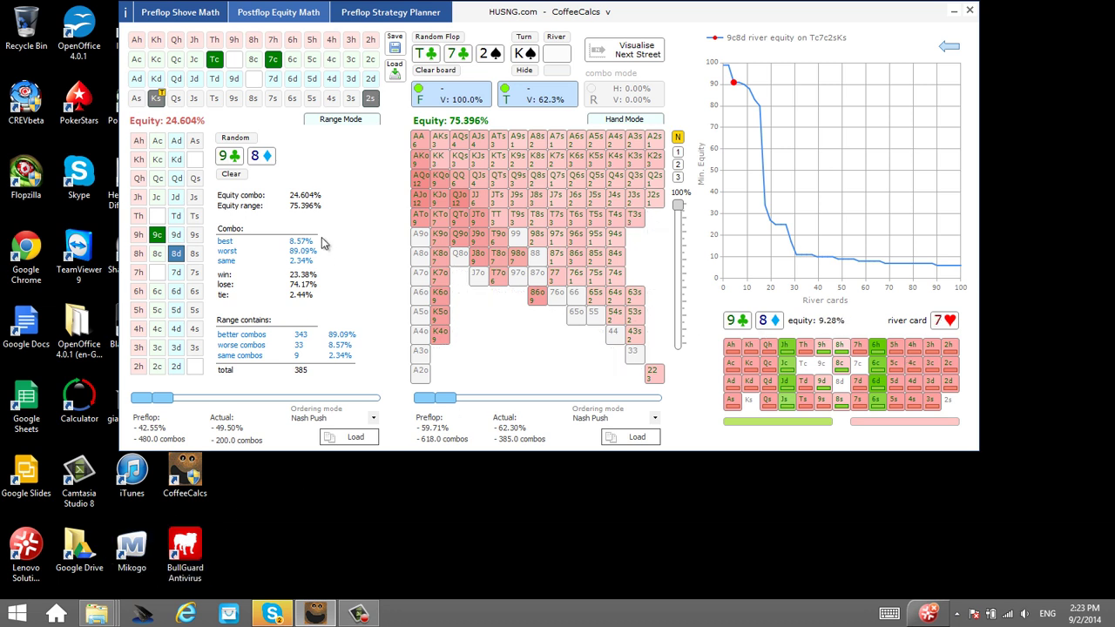
- Open the Windows Calculator beside the river equity chart, multiply 0.15 by 2 and close the calculator
click(68, 607)
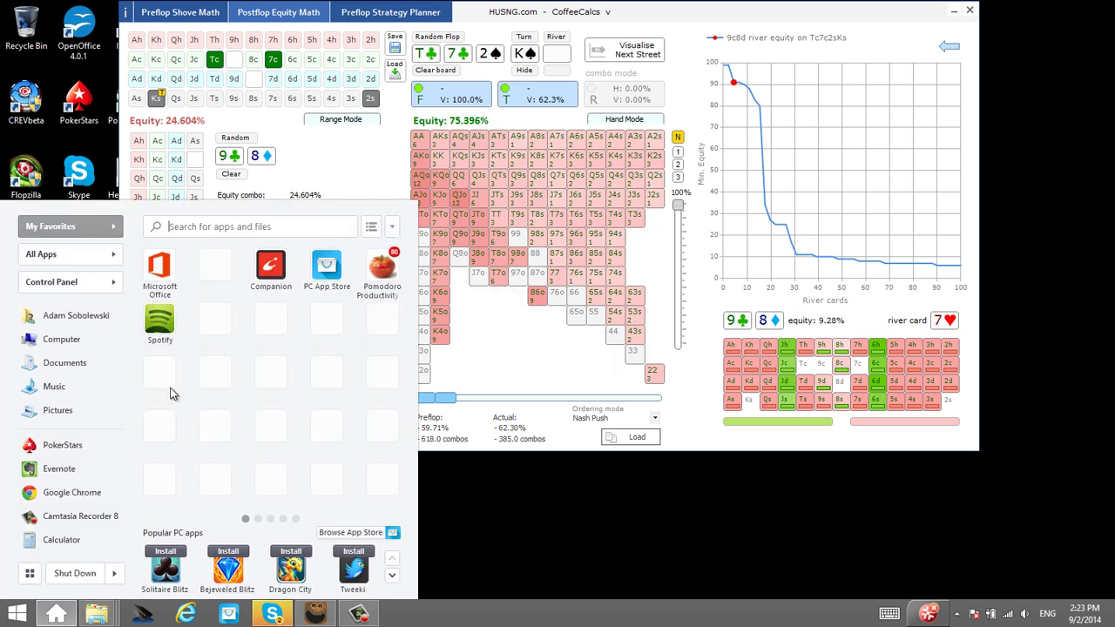
text(calc)
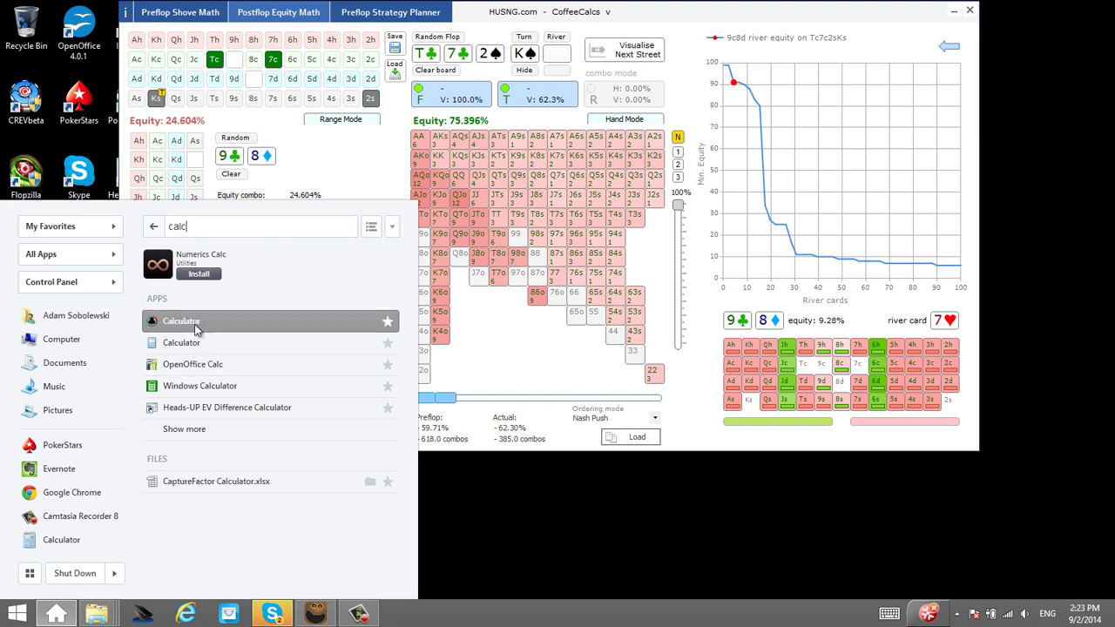
click(199, 344)
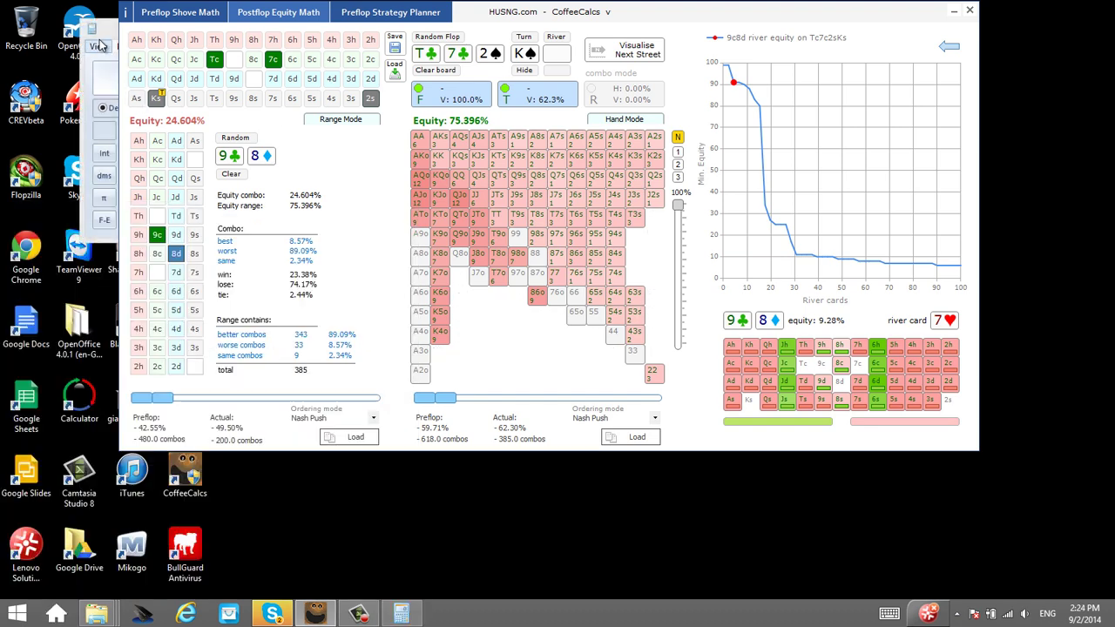
drag(105, 63, 183, 220)
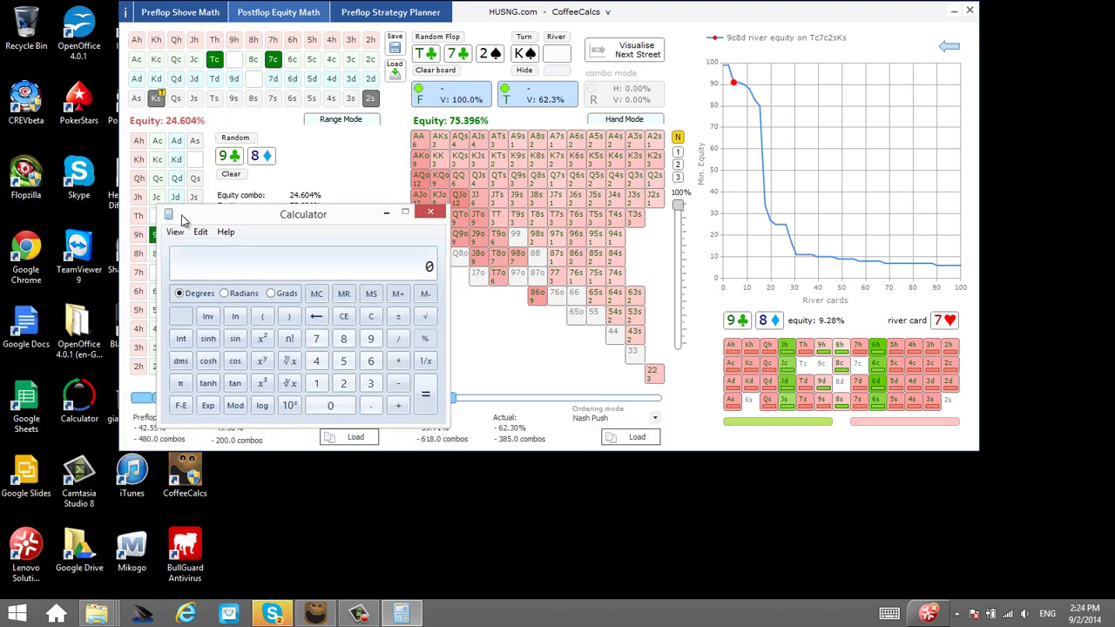
mouse_move(760, 111)
text(.15 *)
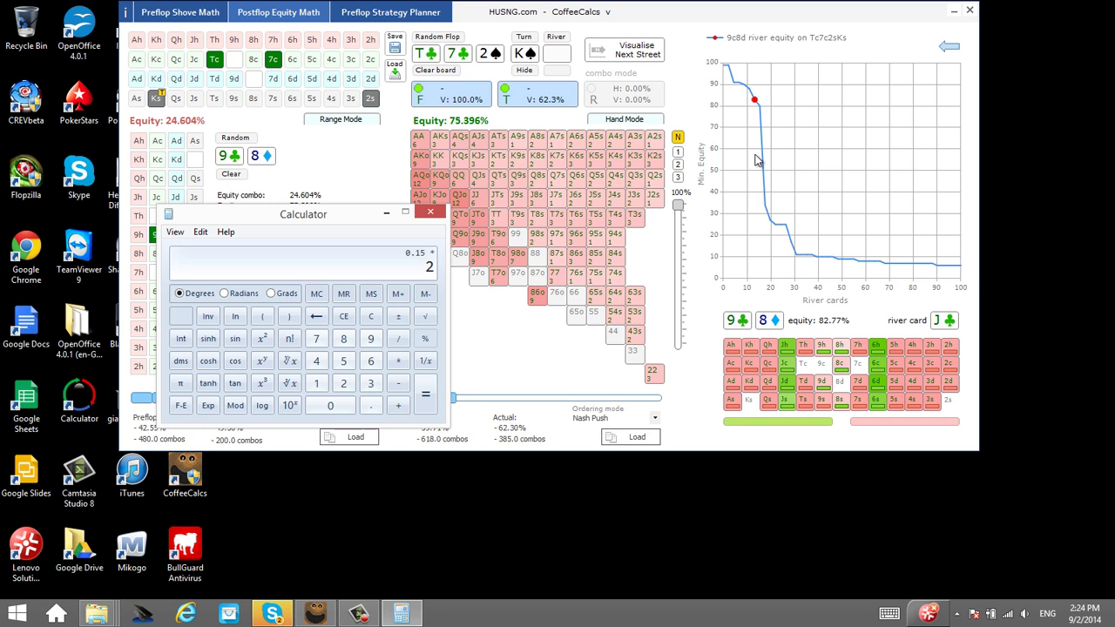
key(Return)
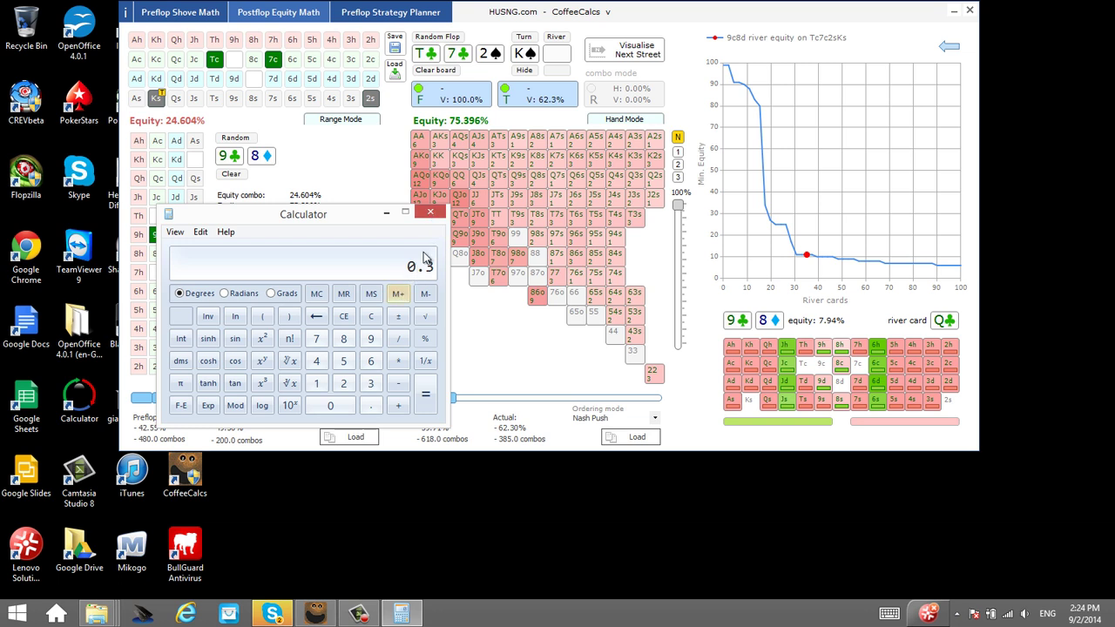
click(430, 215)
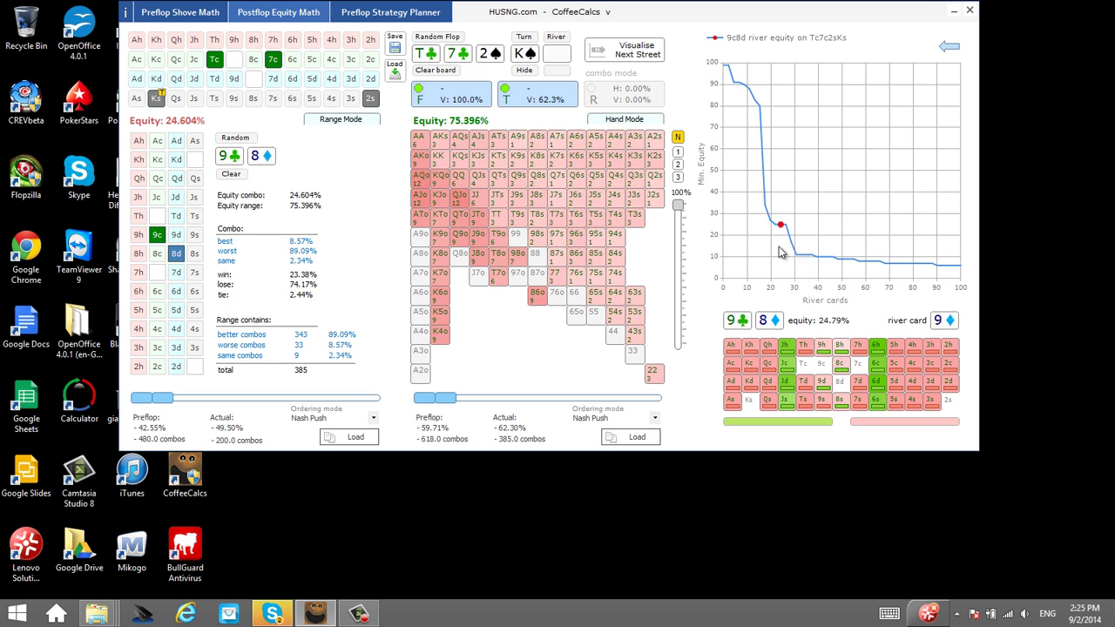
- Leave the river equity chart, clear Hero's 9c8d and return Hero to the full range view
click(948, 46)
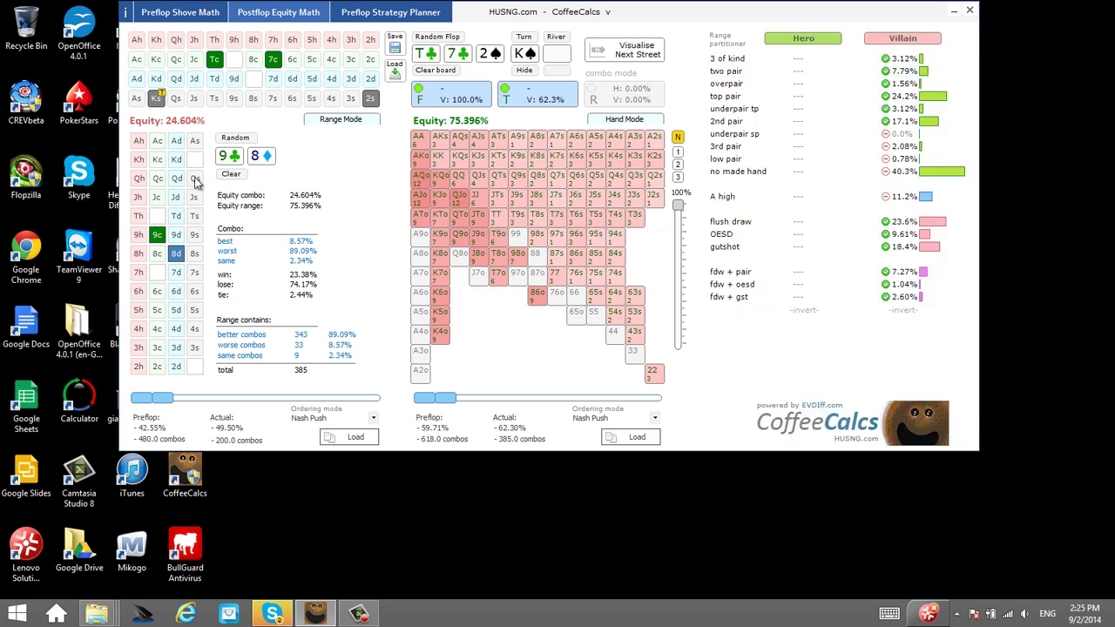
click(157, 237)
click(176, 253)
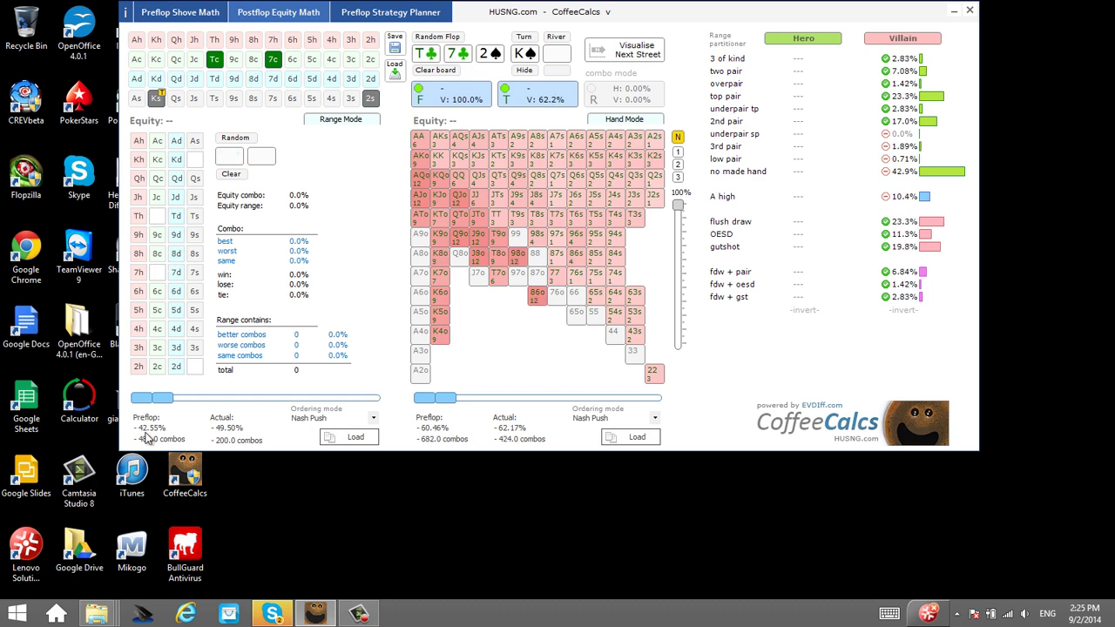
click(341, 122)
- Check the flush draw plus pair hands in both ranges and add Ts as the river card
click(730, 272)
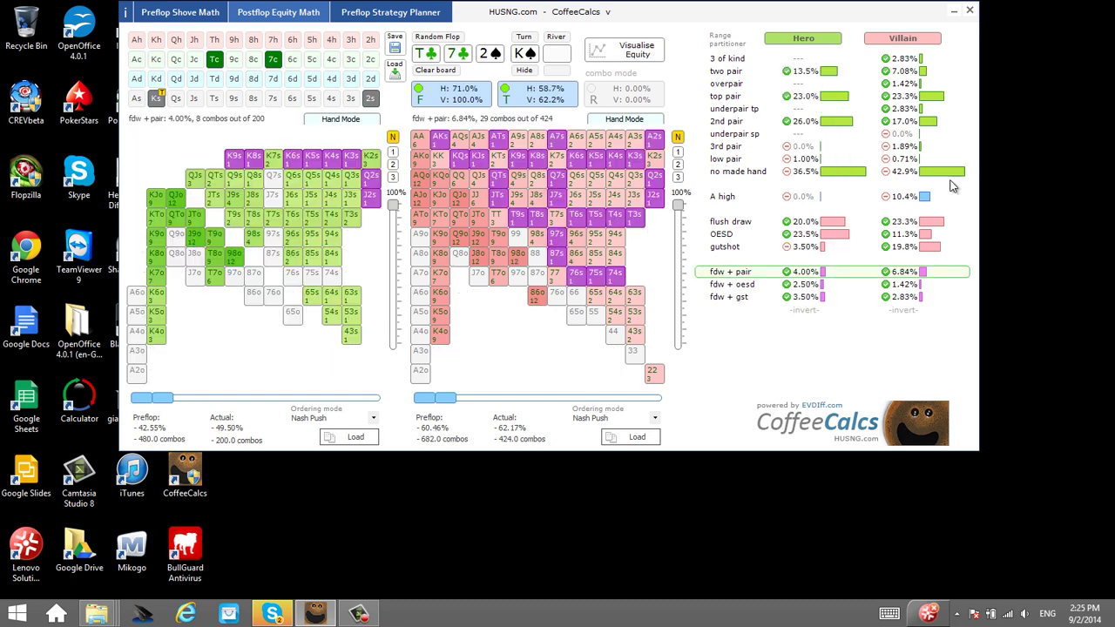
click(874, 247)
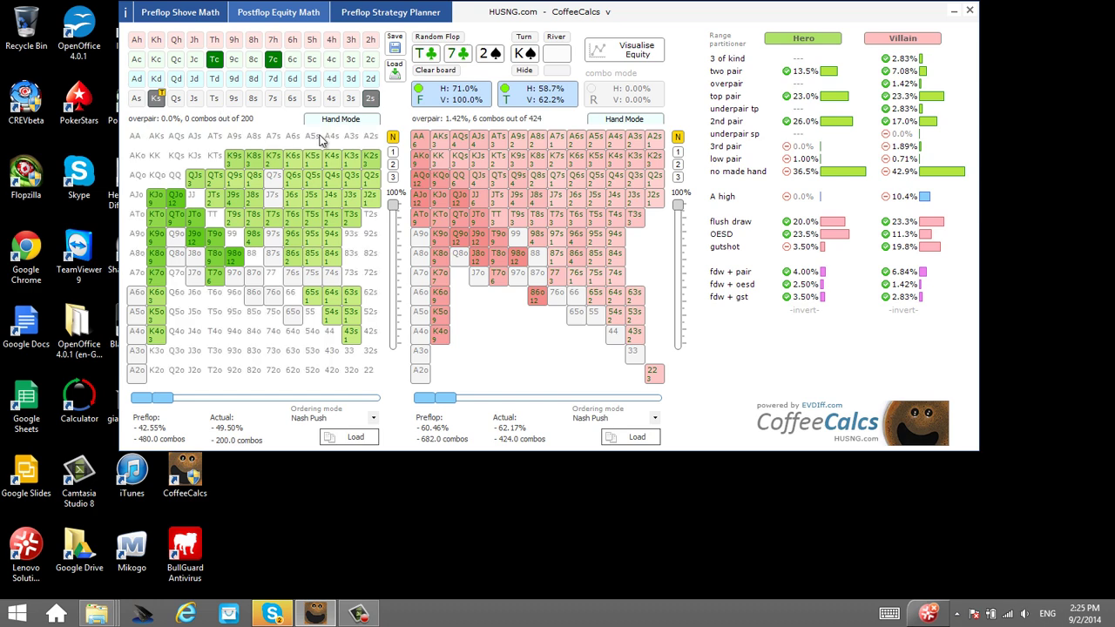
click(214, 97)
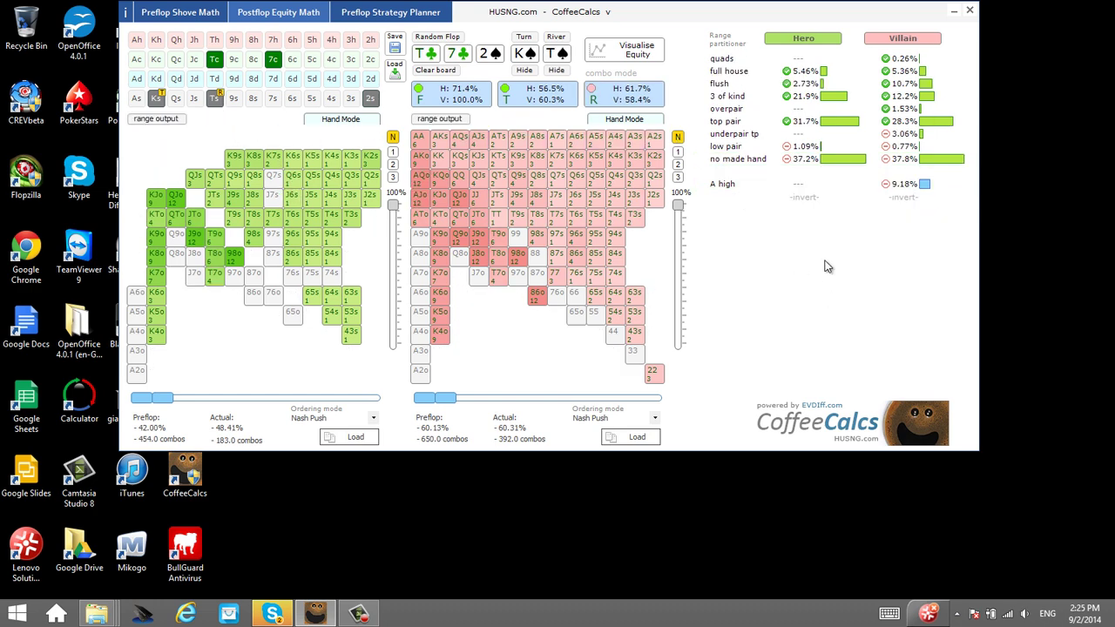
- Chart the equity distribution of both ranges on the Tc7c2sKsTs river board, then close the chart
click(640, 50)
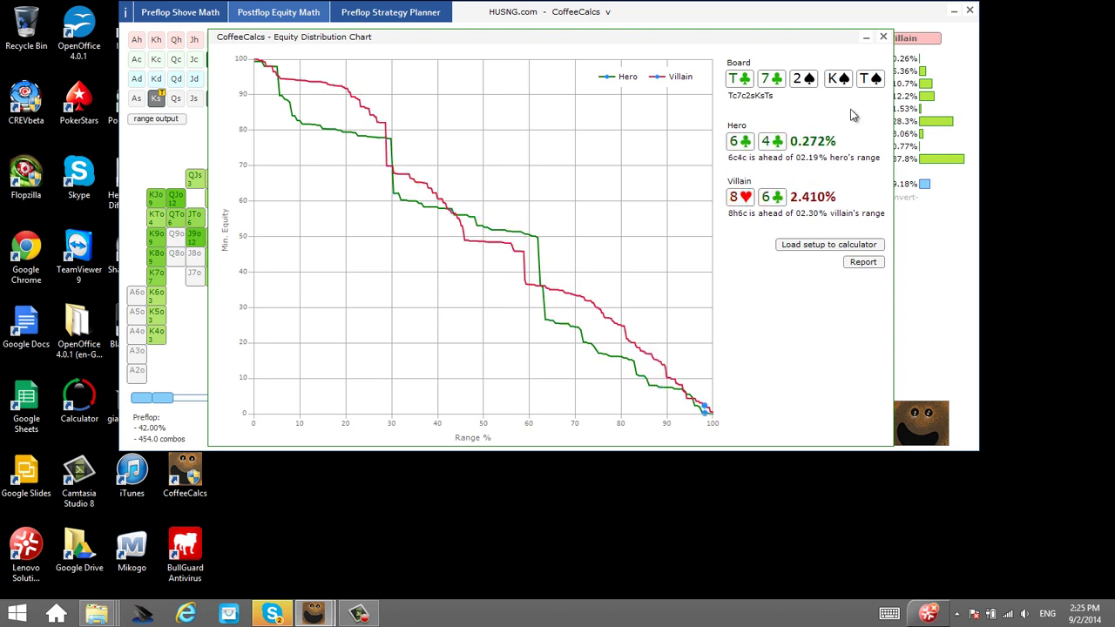
click(882, 39)
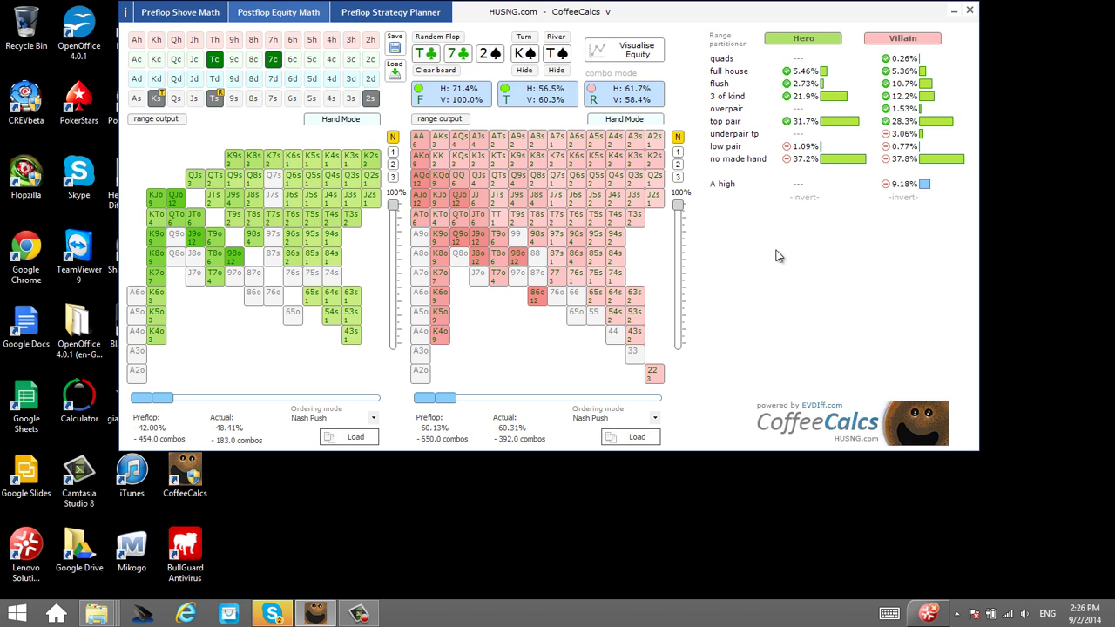
- View Villain's range output on the river, select its whole hand list and close the output
click(434, 118)
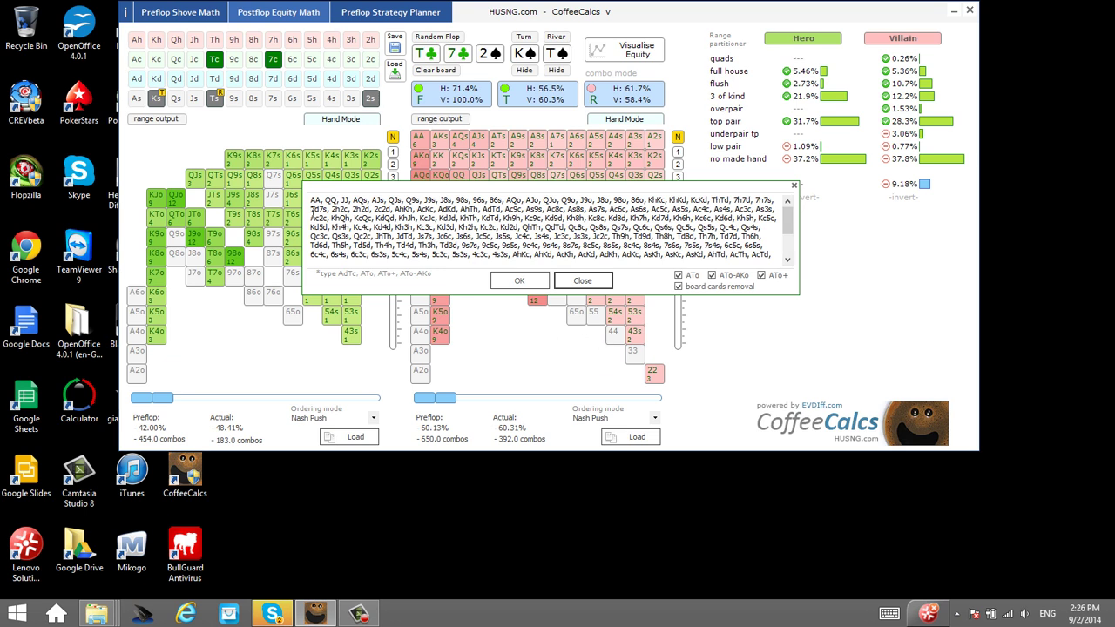
drag(311, 202, 757, 265)
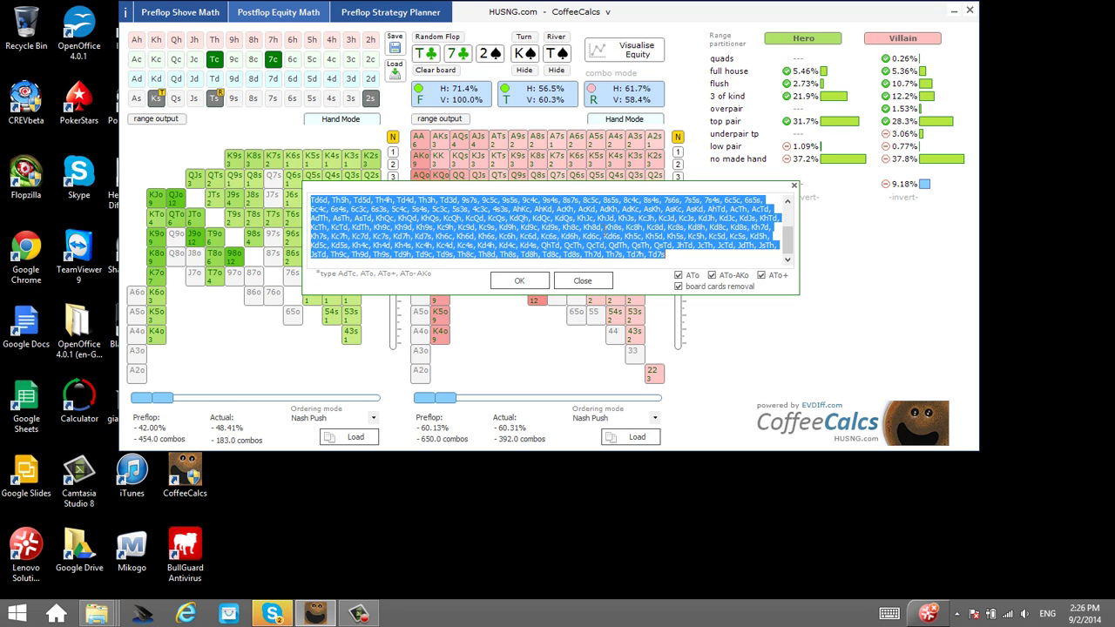
click(794, 185)
click(451, 118)
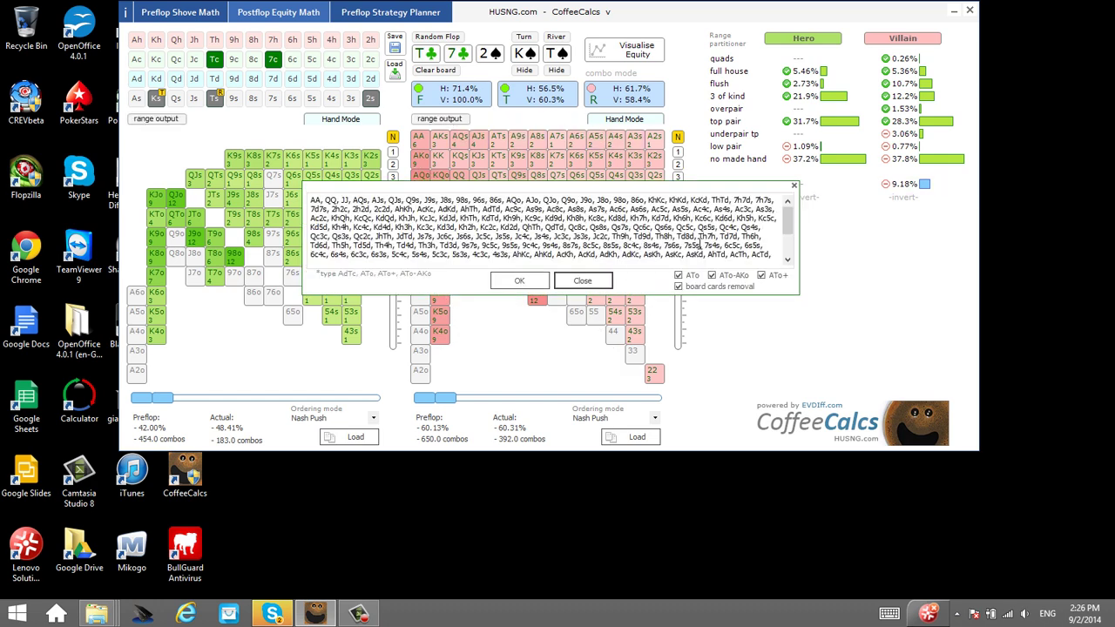
key(ctrl+a)
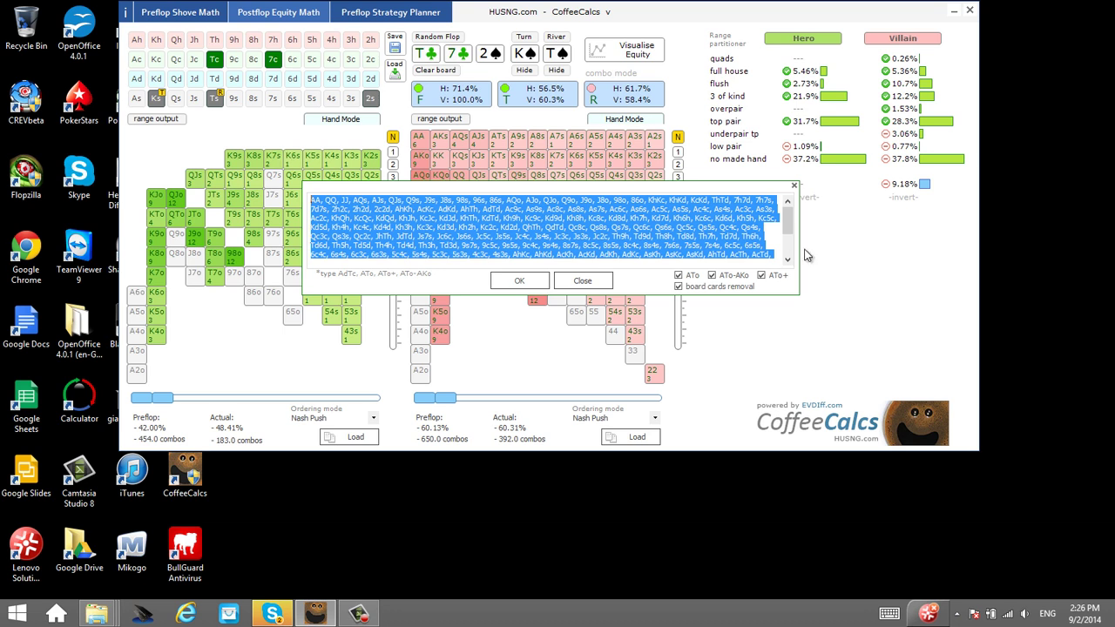
click(795, 187)
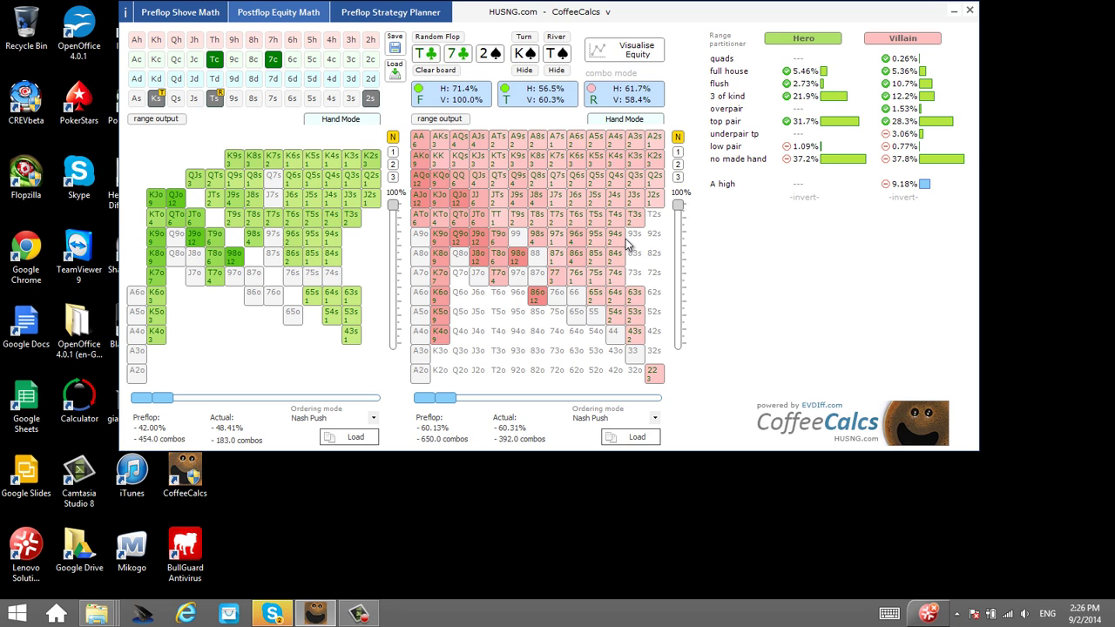
click(436, 119)
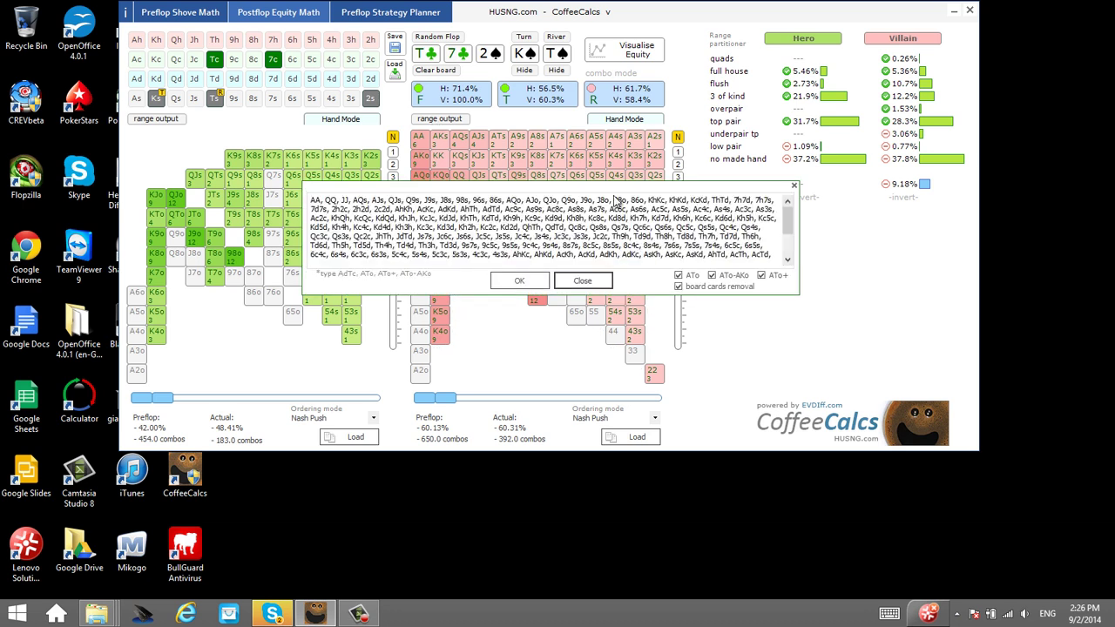
click(794, 187)
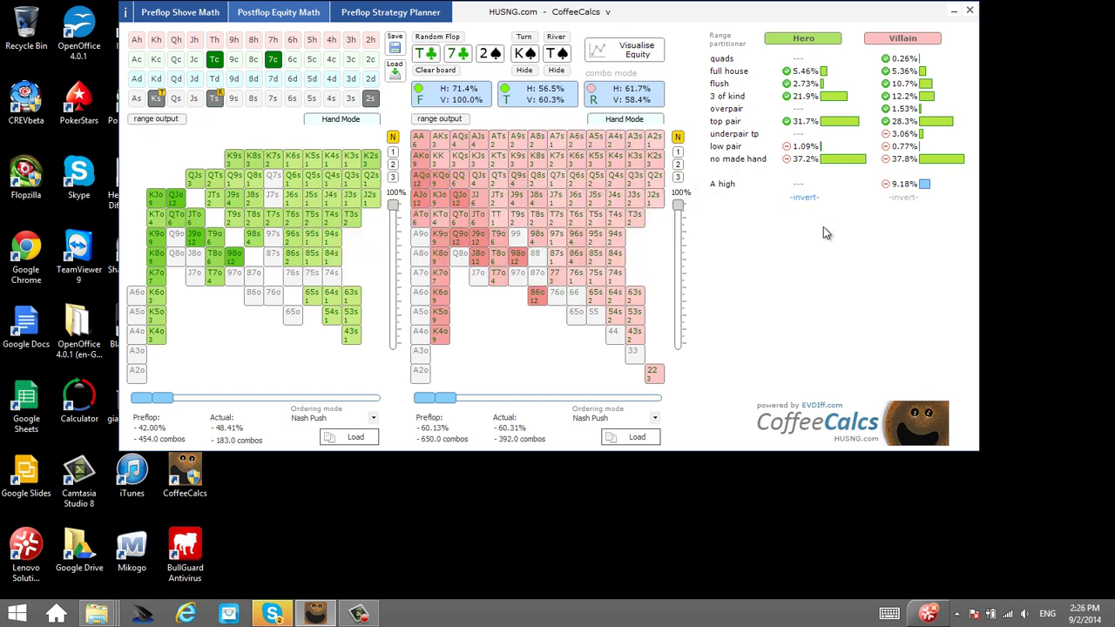
- Apply the river filter to both ranges and check Villain's filtered range output
click(625, 99)
click(439, 118)
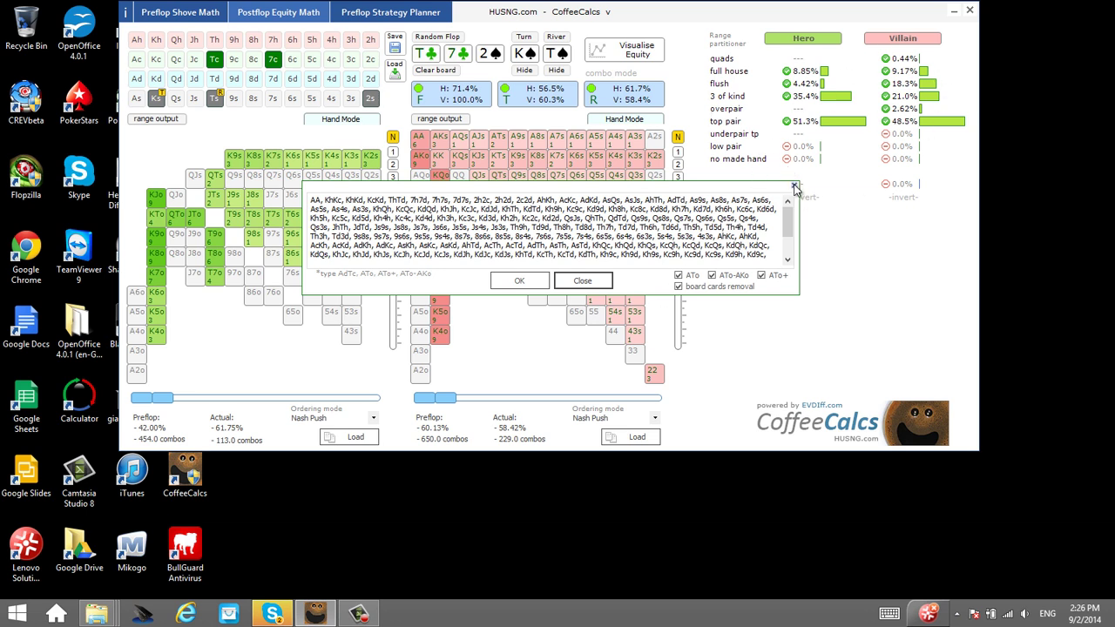
click(795, 189)
- Turn off the flop, turn and river filters and open Villain's range output for the full range
click(610, 101)
click(516, 102)
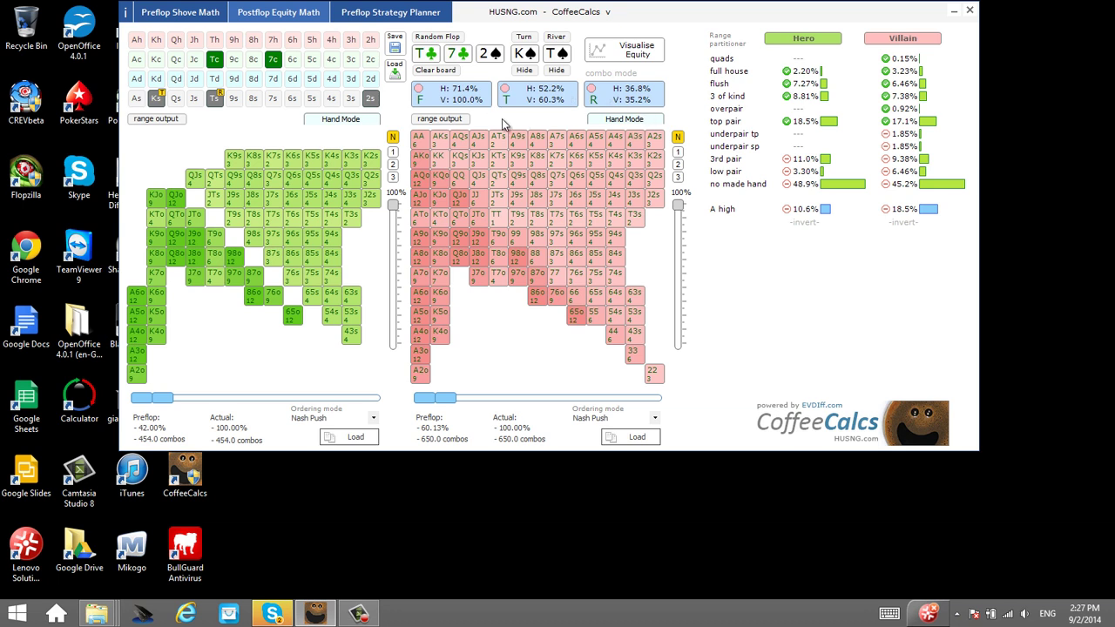
click(462, 120)
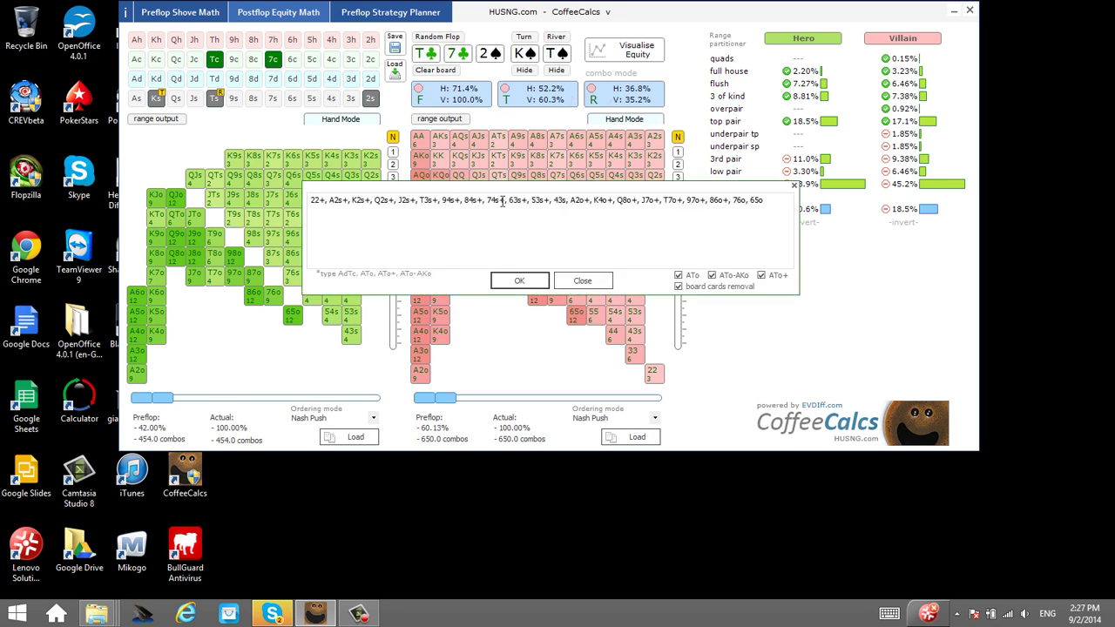
- Compare the range output's notations by disabling ATo+ and ATo-AKo, then restore both formats
click(679, 276)
click(678, 275)
click(763, 275)
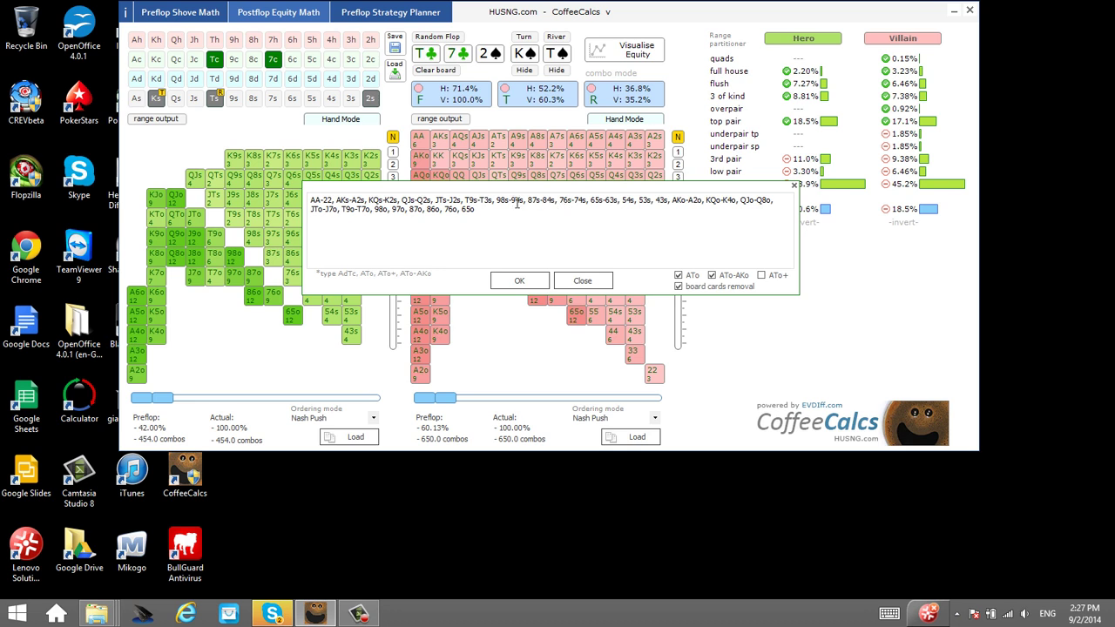
click(712, 275)
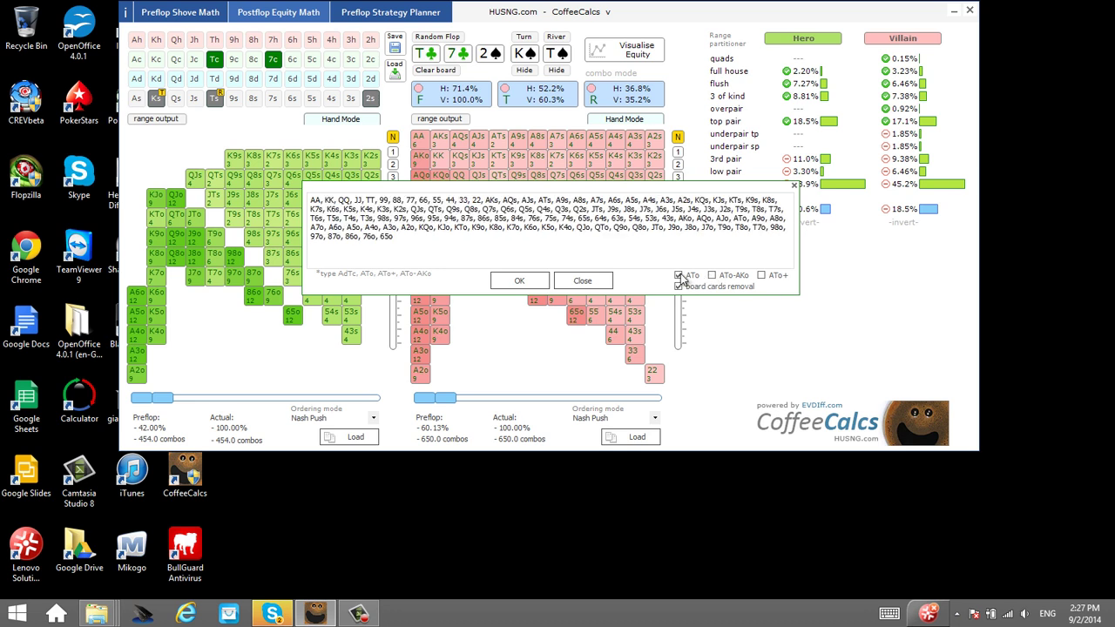
click(679, 276)
click(679, 276)
click(712, 276)
click(763, 275)
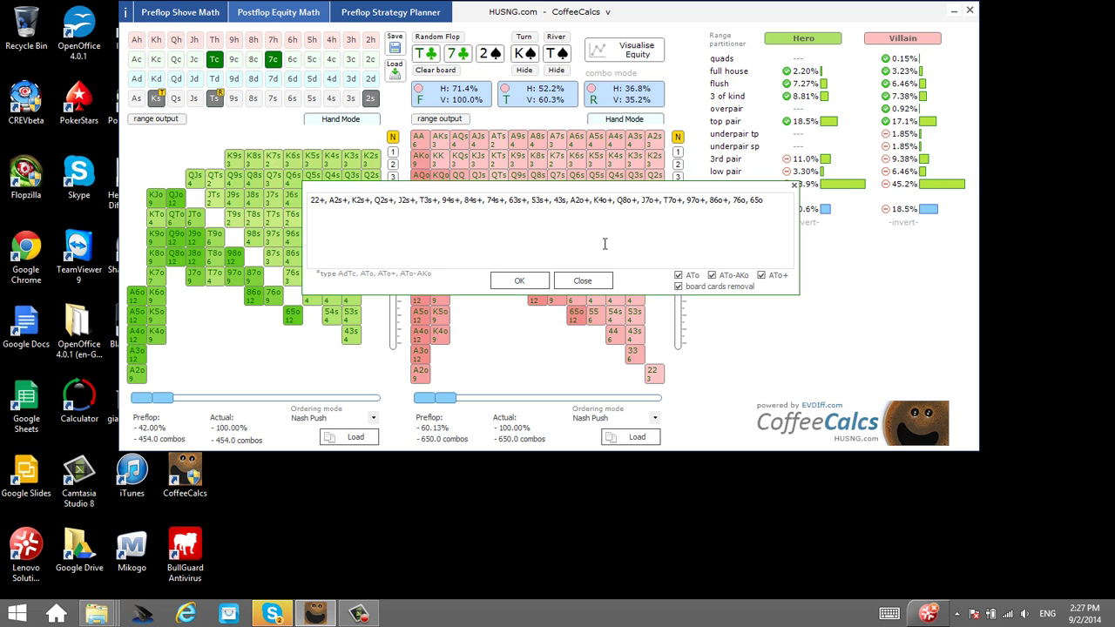
- Disable board cards removal to inspect the expanded hand list, re-enable it and close Villain's range output
click(430, 200)
click(679, 287)
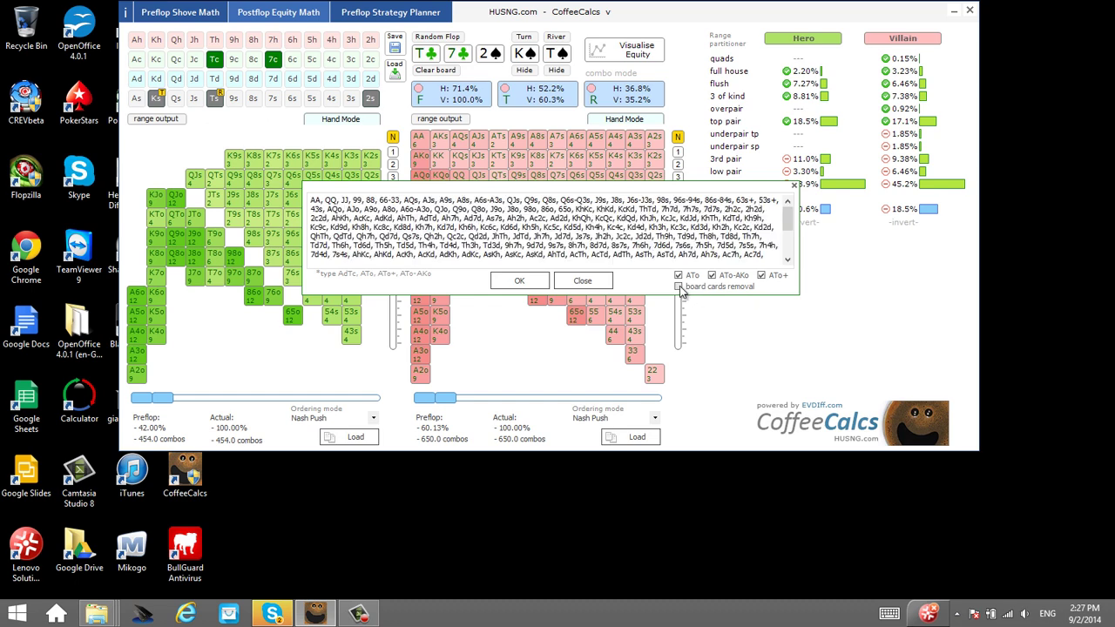
drag(787, 221, 791, 256)
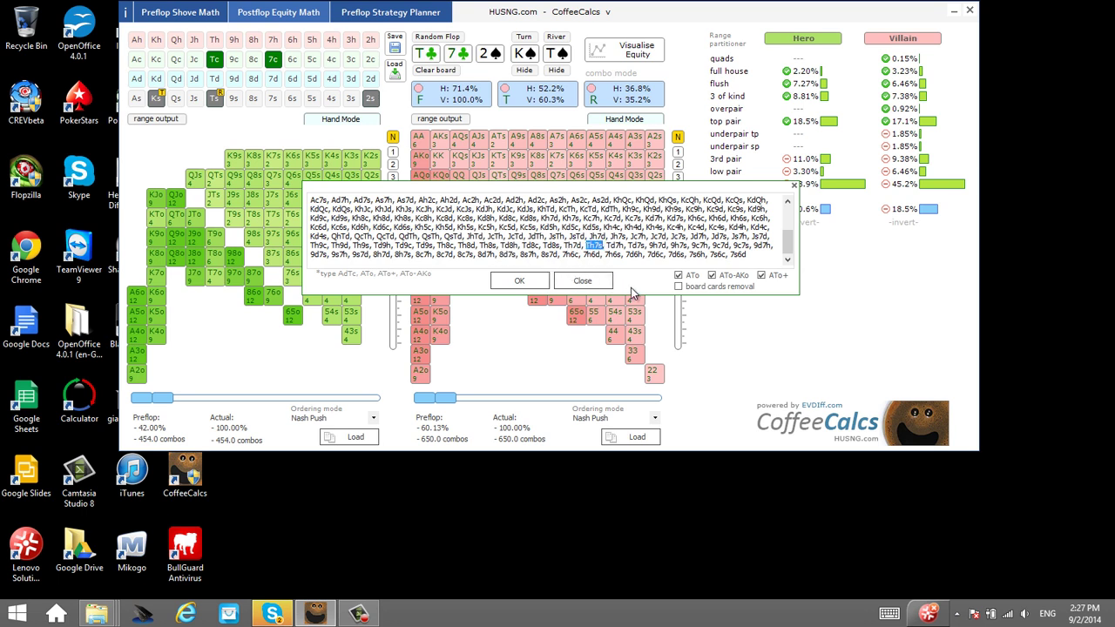
click(678, 286)
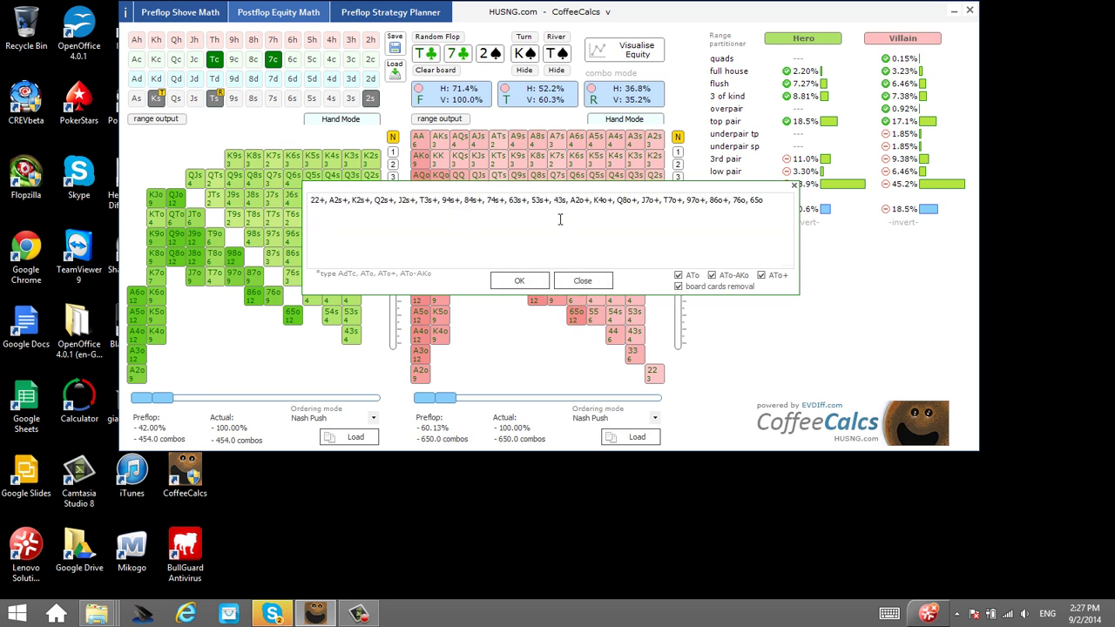
click(592, 281)
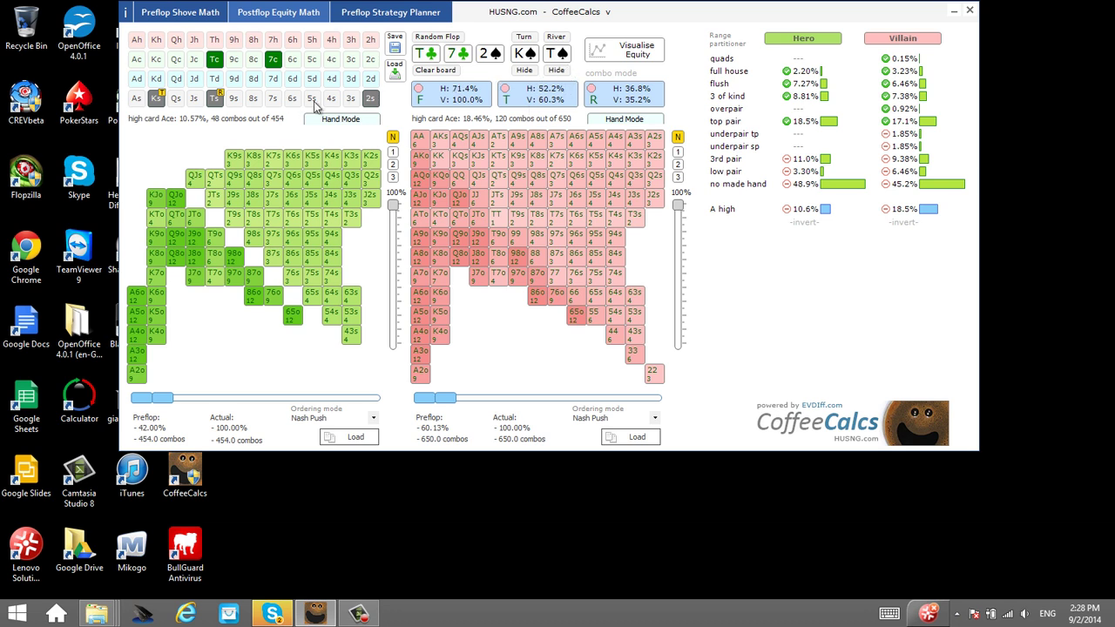
- Restore the flop and turn filters on both ranges and toggle the Ts river card, leaving it hidden
click(621, 103)
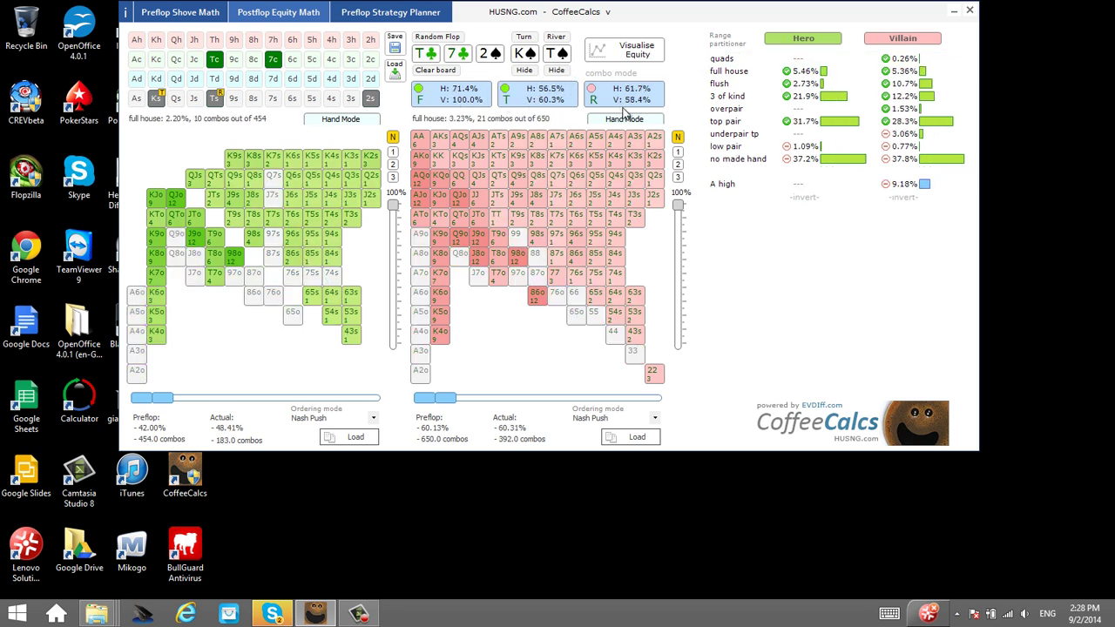
click(558, 72)
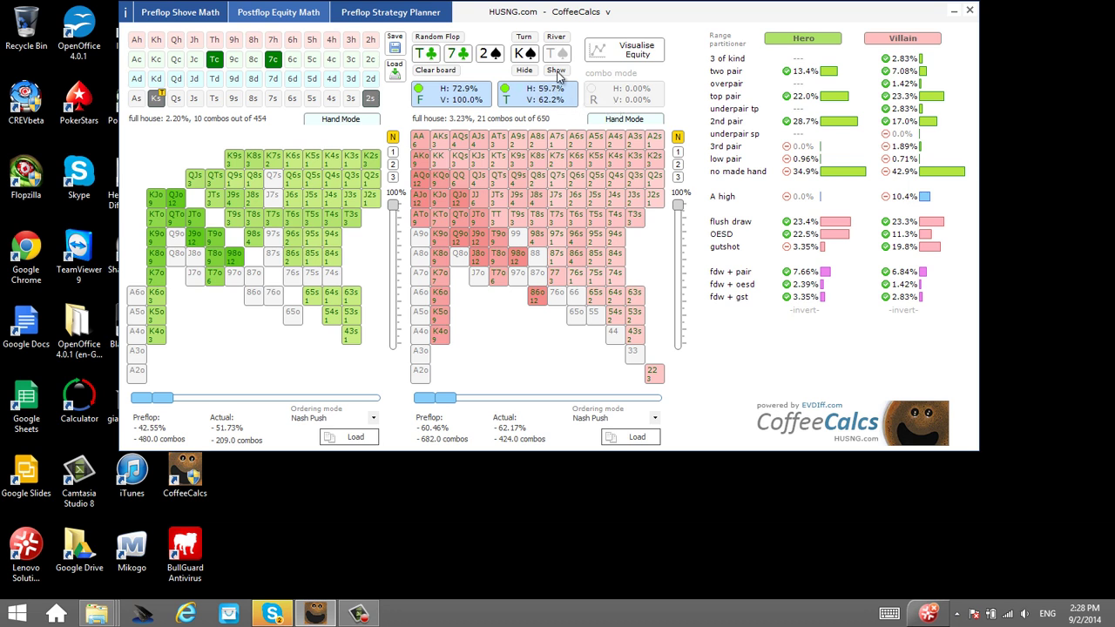
click(558, 75)
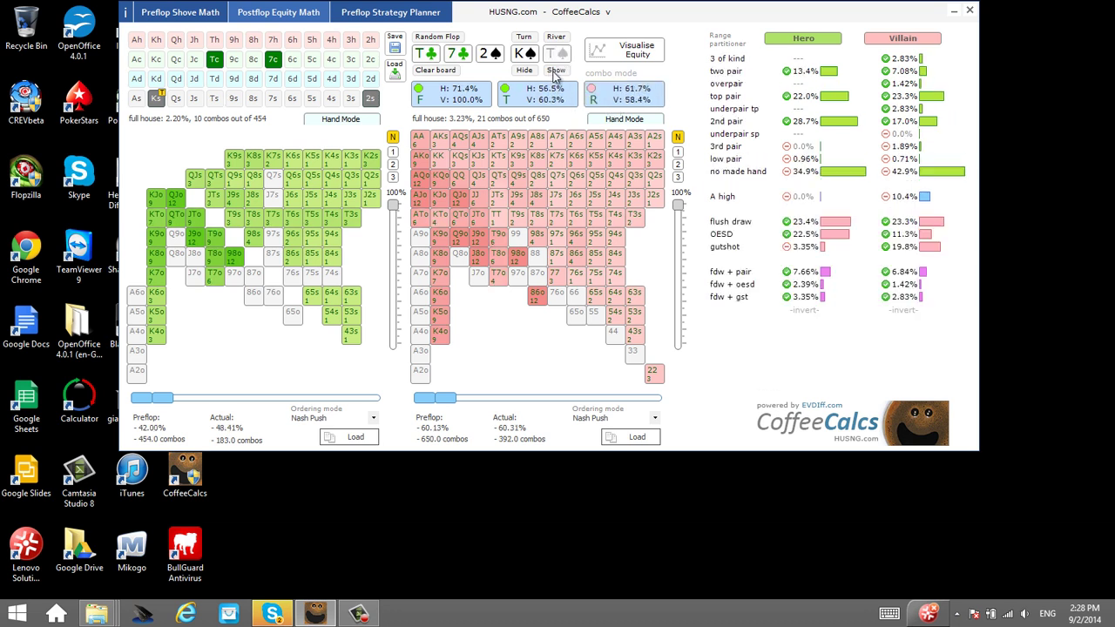
click(555, 72)
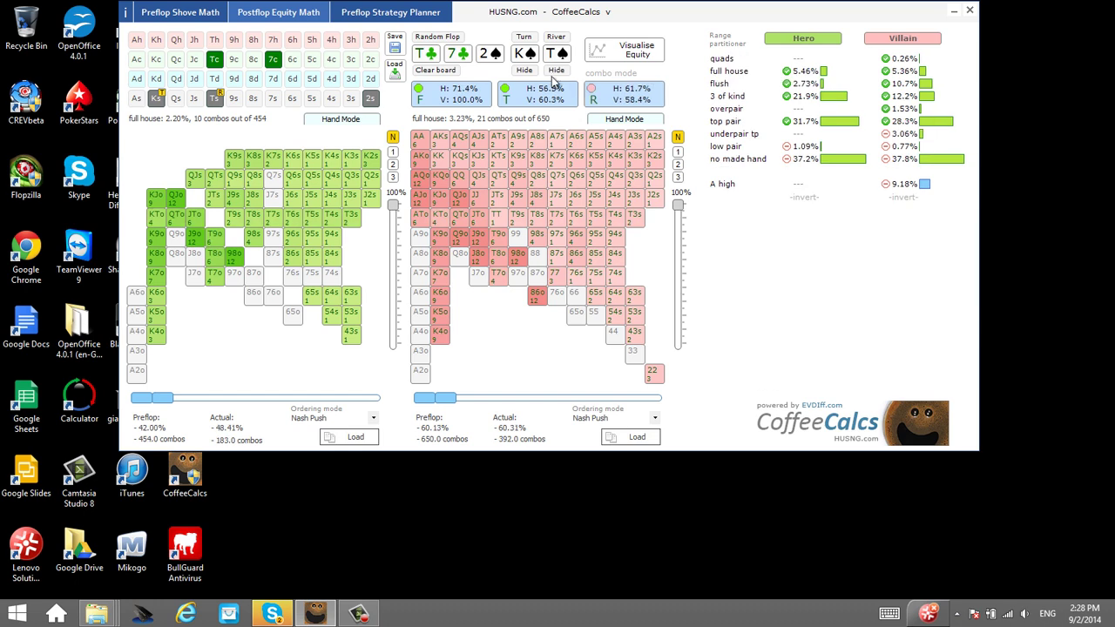
click(562, 71)
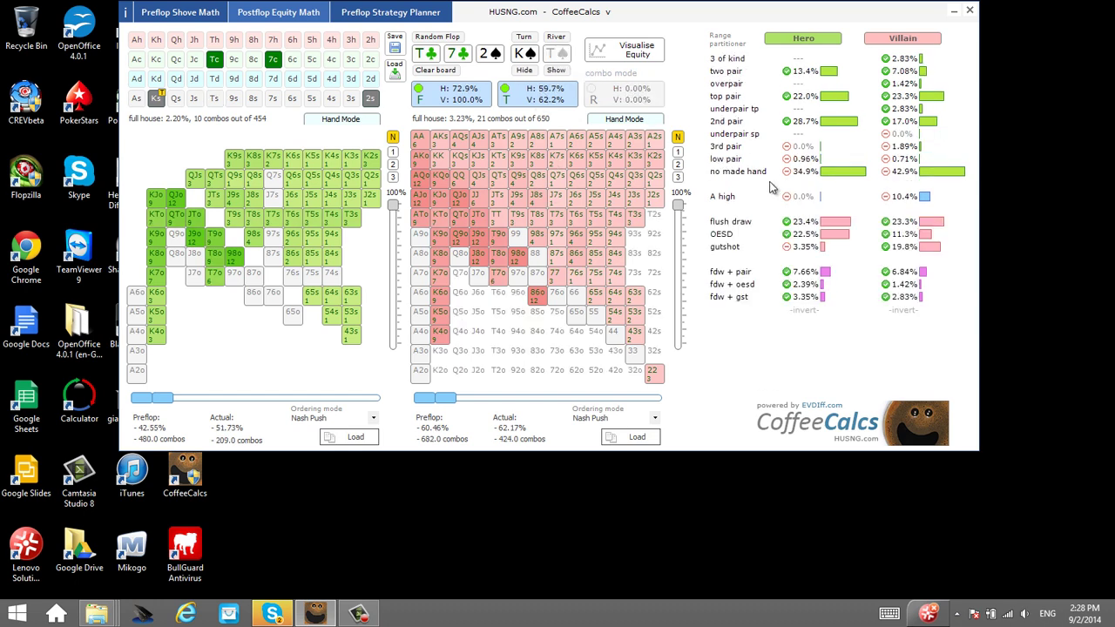
- Include low pair and no made hand in Villain's turn range, and step the board between flop, turn and river
click(889, 160)
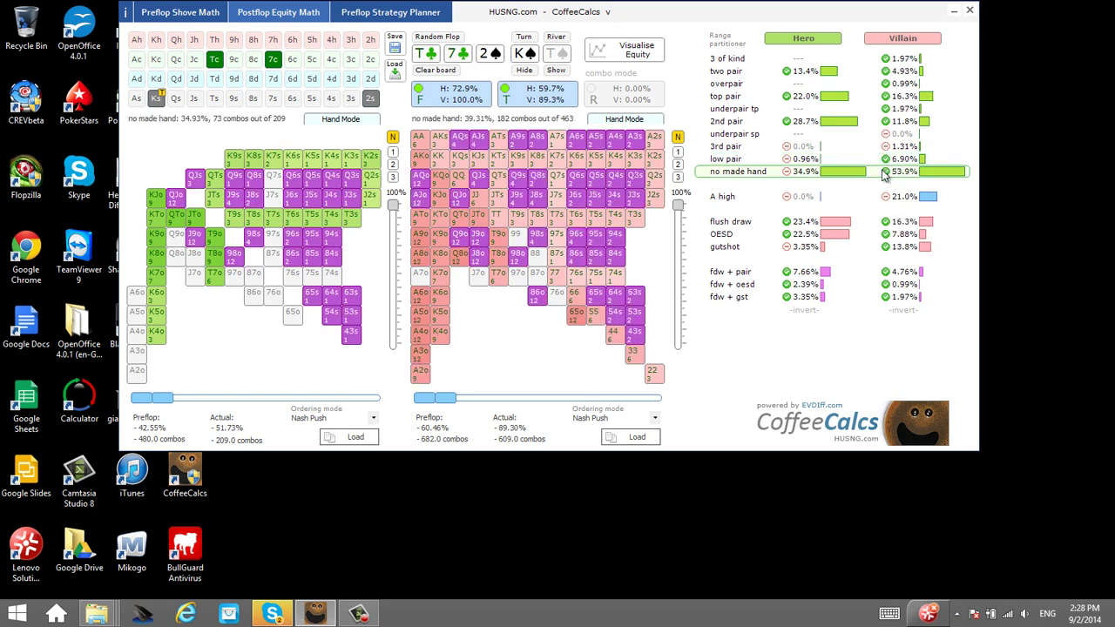
click(555, 69)
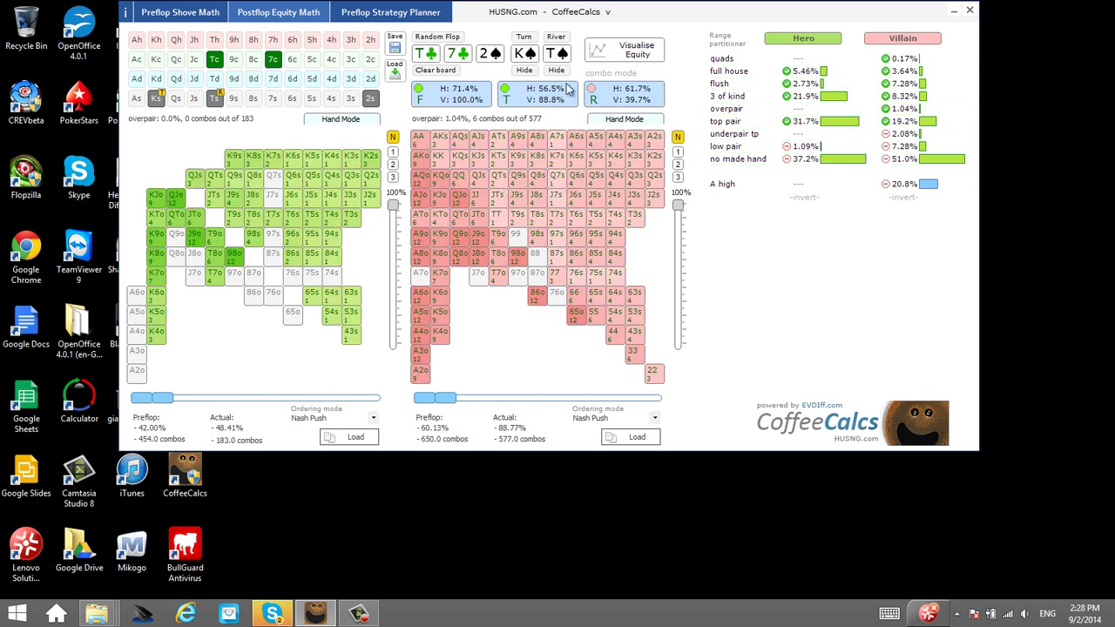
click(524, 72)
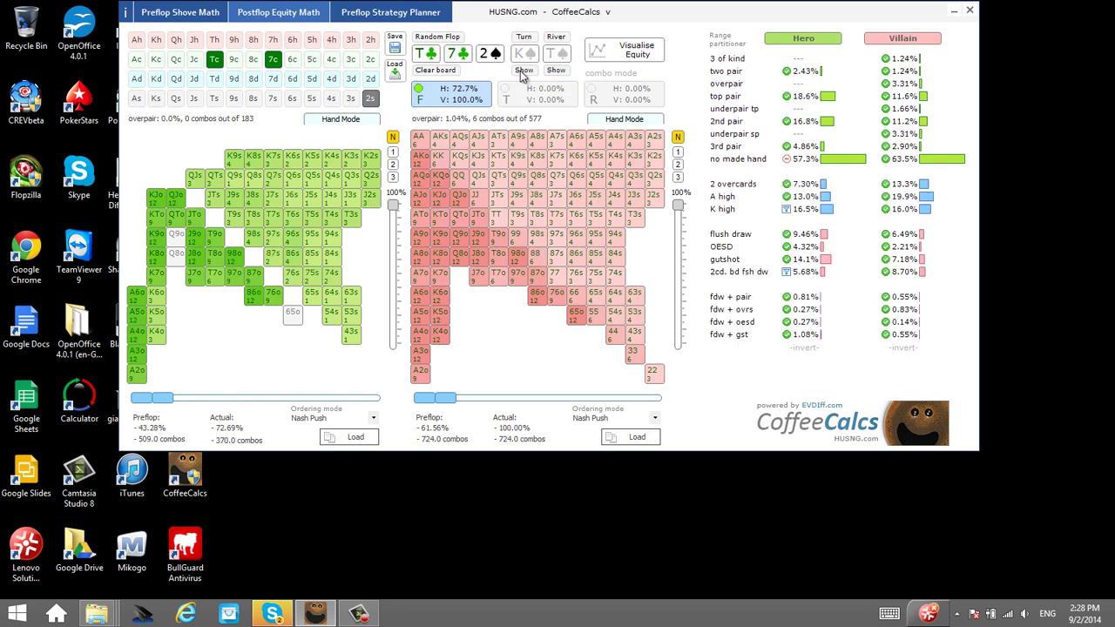
click(523, 71)
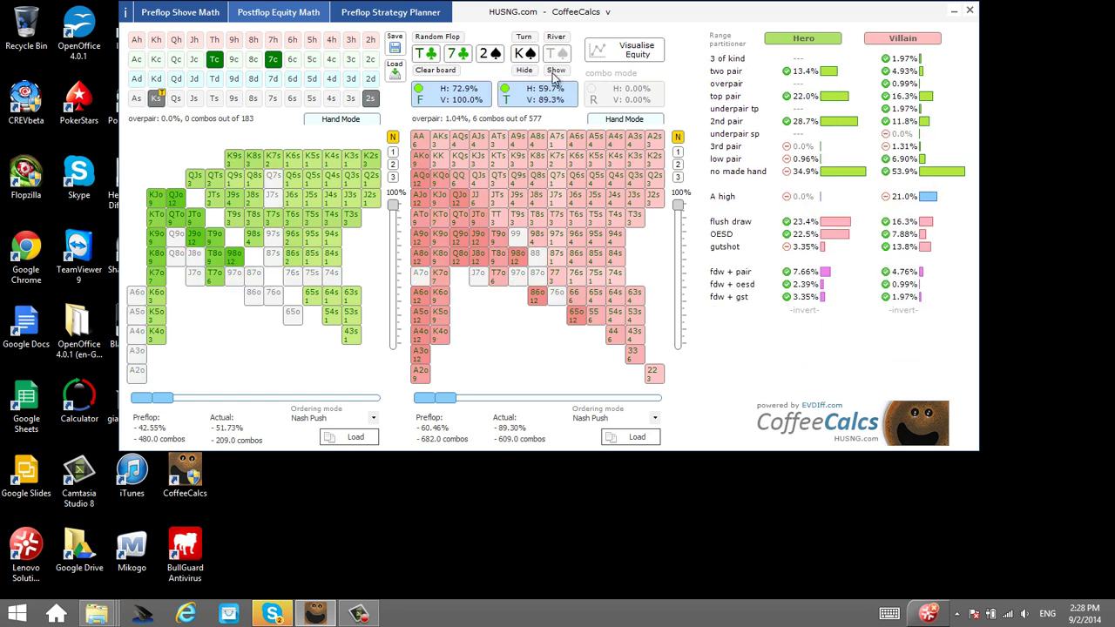
click(556, 70)
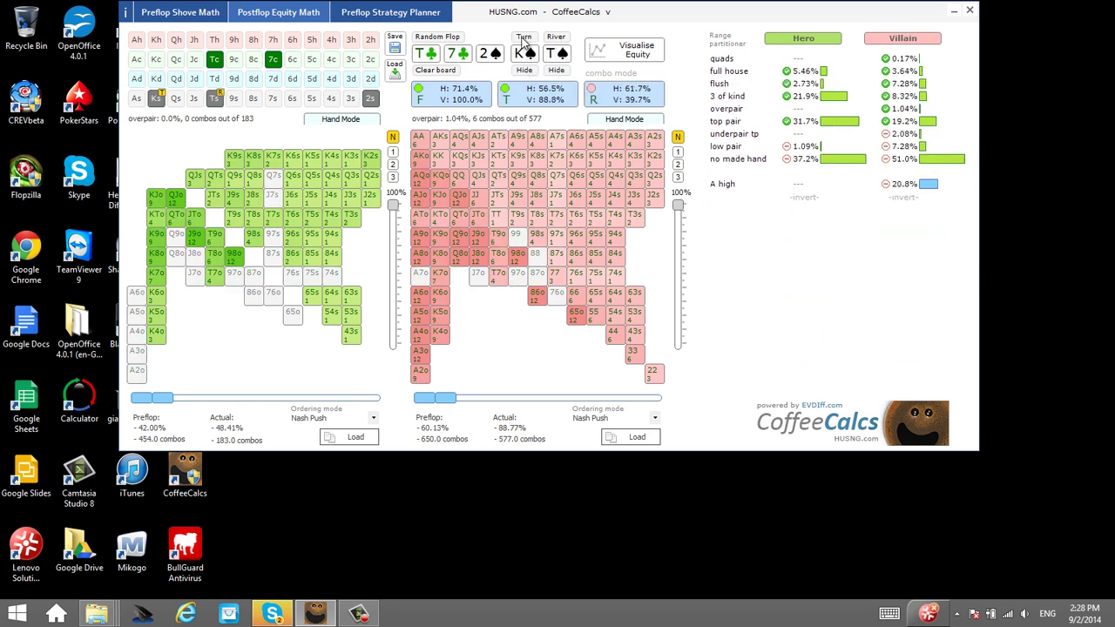
- Generate random river and turn cards, and replace the board with a new random flop
click(557, 37)
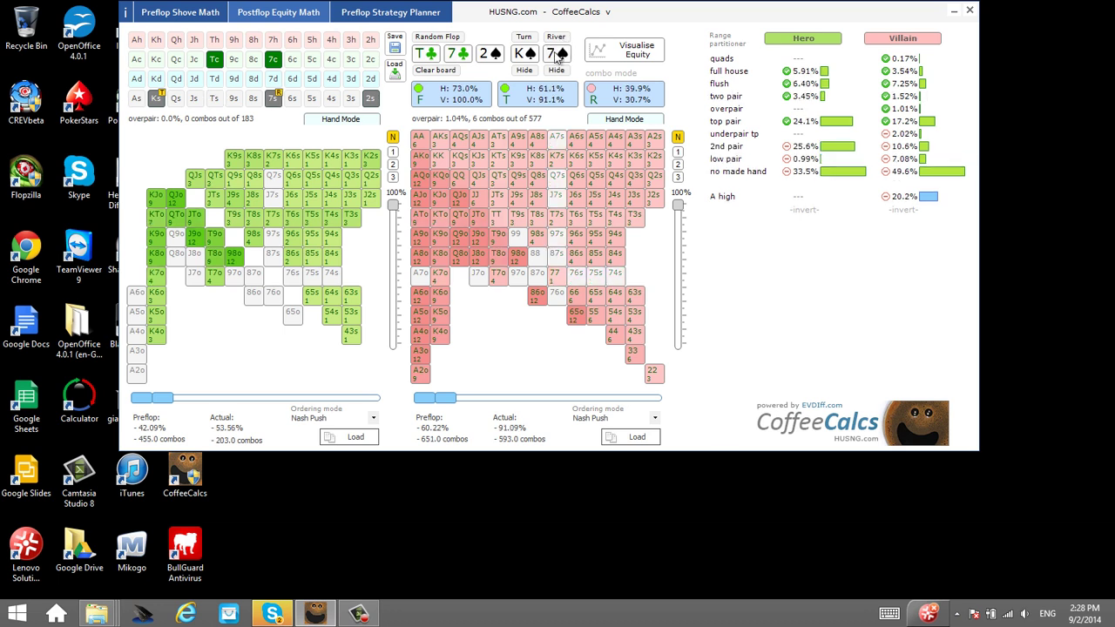
click(526, 40)
click(436, 39)
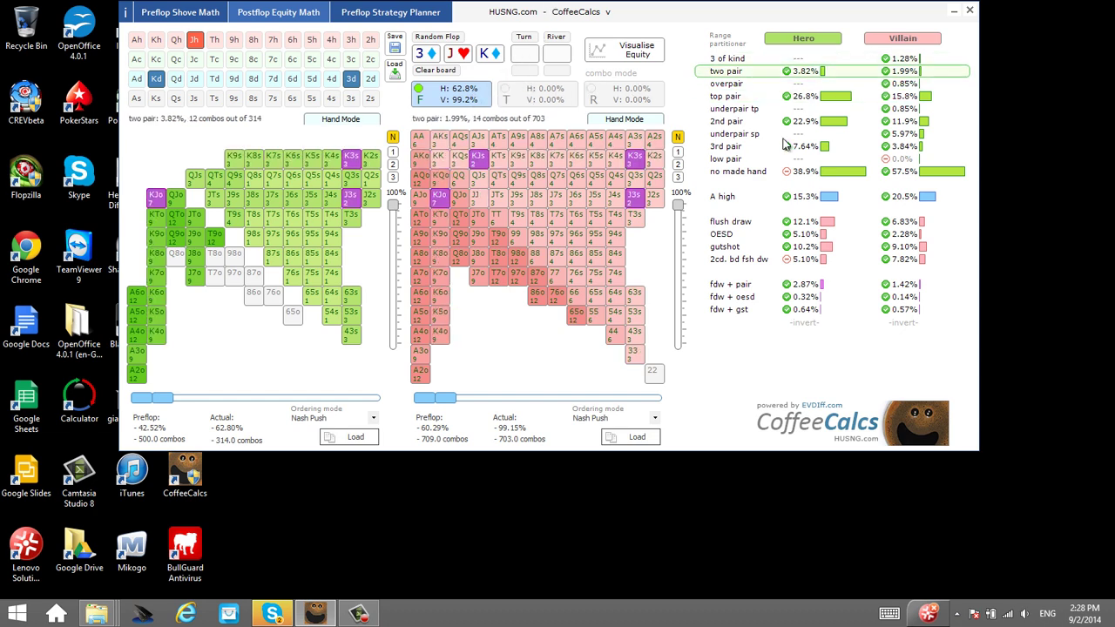
mouse_move(859, 127)
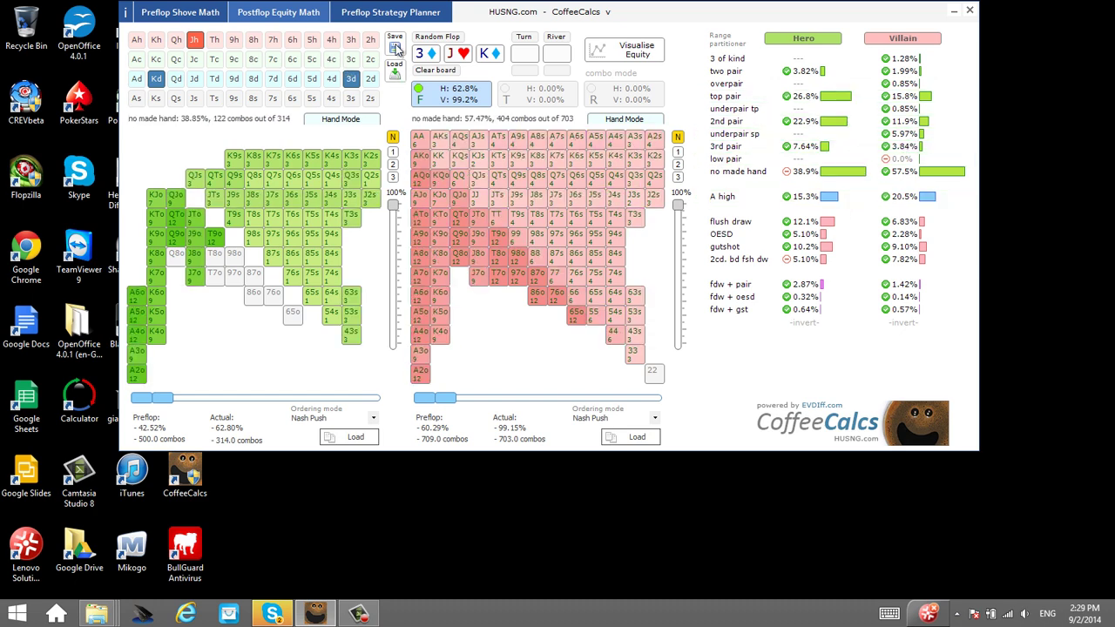
- Open the save and import dialogs for the equity setup and close both without choosing a file
click(397, 49)
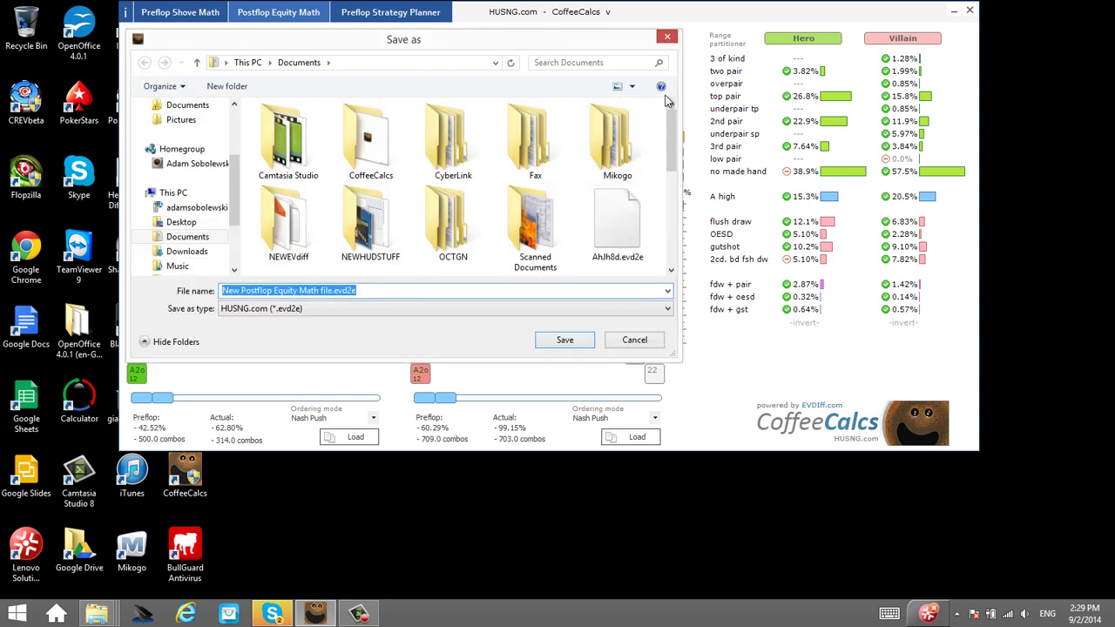
click(667, 39)
click(397, 76)
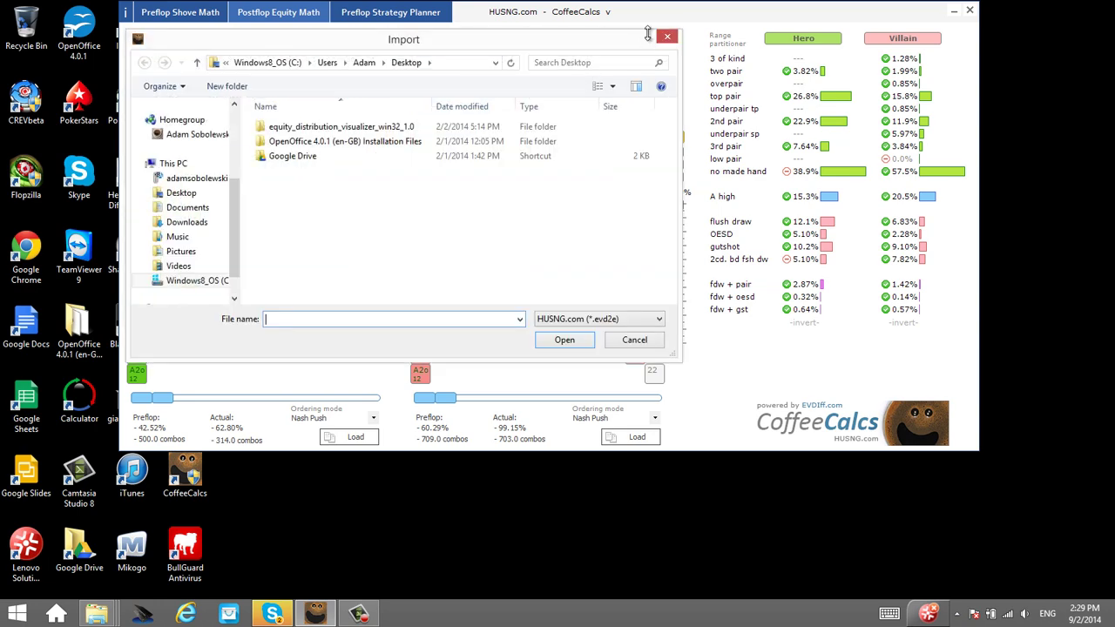
click(667, 37)
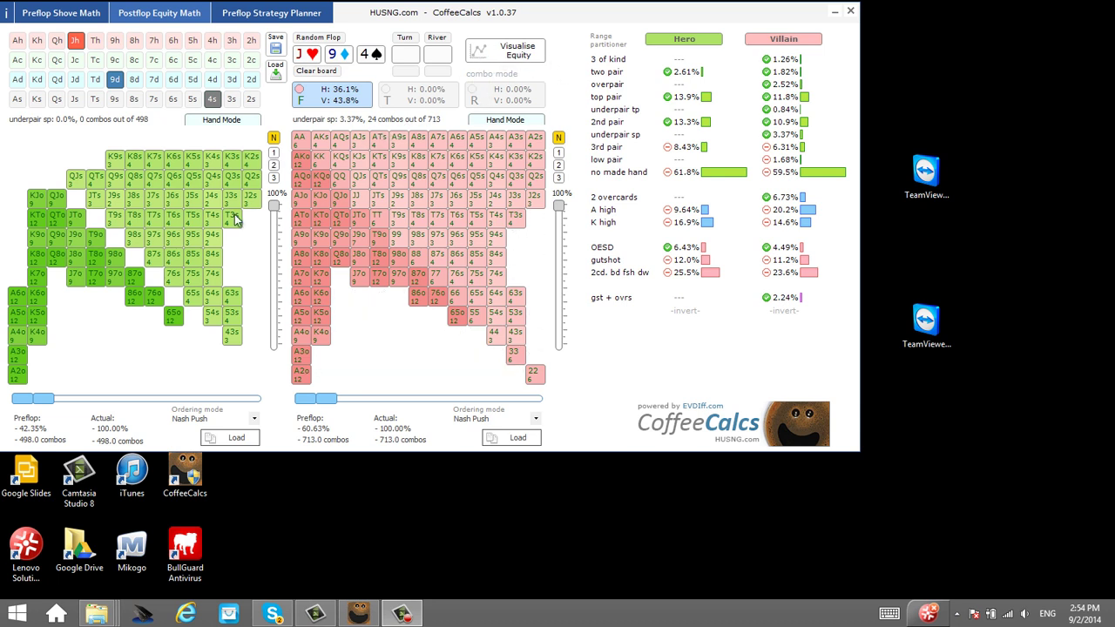
- Set Hero's first weight to 60% and add AA, KK and QQ to Hero's range at that weight
click(274, 155)
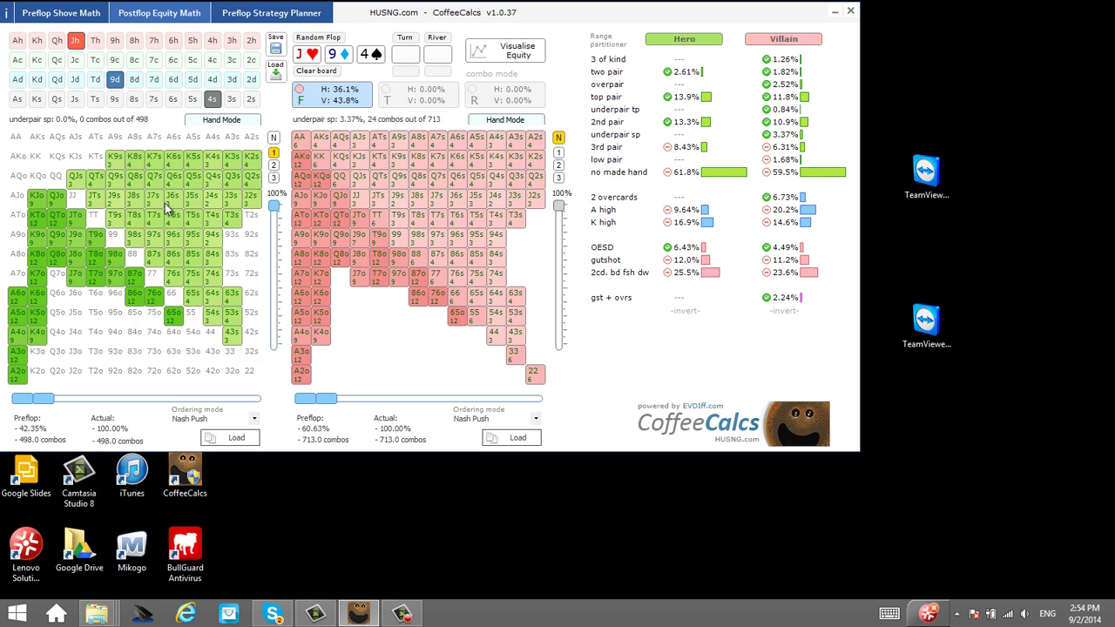
click(17, 140)
drag(270, 213, 273, 262)
click(35, 159)
click(59, 179)
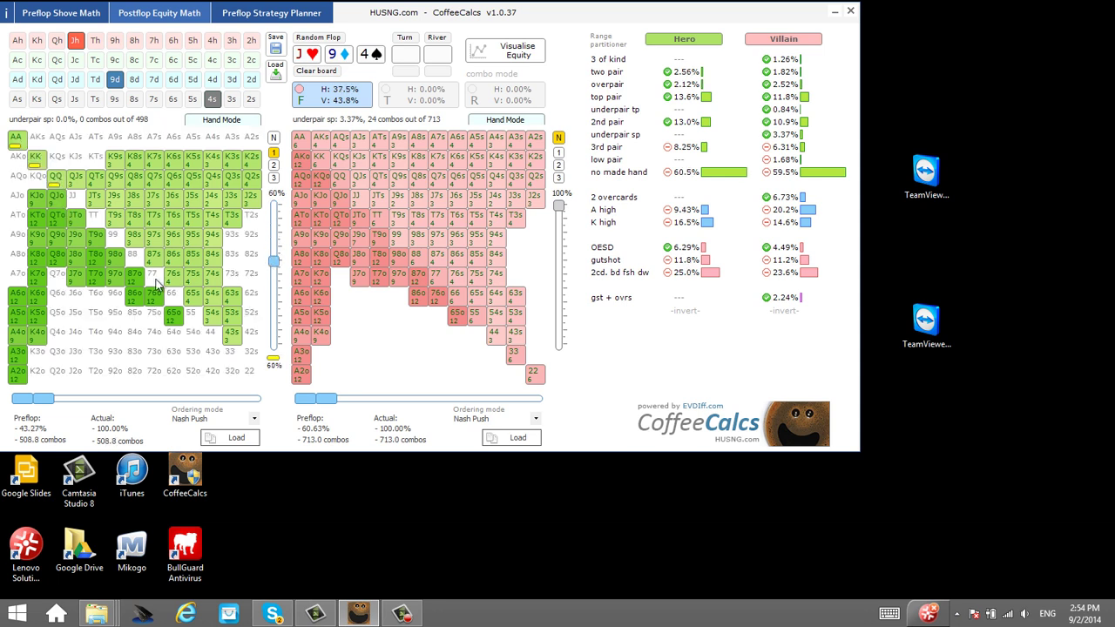
- Set Hero's third weight to 20% and add weak hands such as Q7o, J6o, 92s and 32s to Hero's range at that weight
click(273, 177)
drag(277, 261, 286, 316)
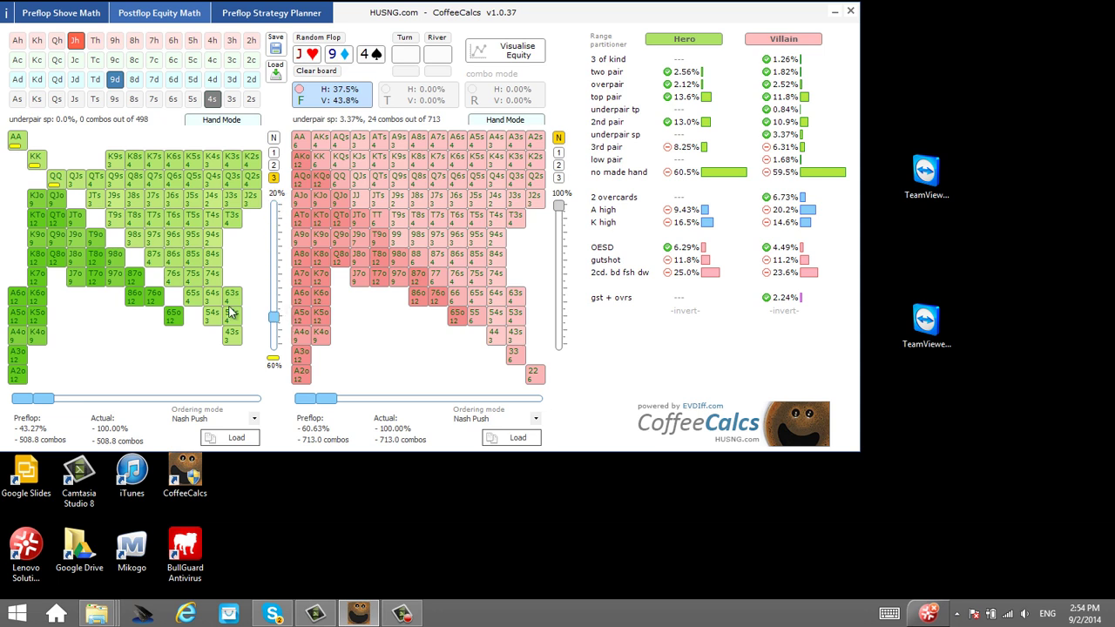
mouse_move(59, 277)
mouse_down()
mouse_move(57, 366)
mouse_move(80, 320)
mouse_move(39, 371)
mouse_move(100, 316)
mouse_move(212, 348)
mouse_up()
mouse_move(232, 236)
mouse_down()
mouse_move(258, 257)
mouse_move(256, 364)
mouse_up()
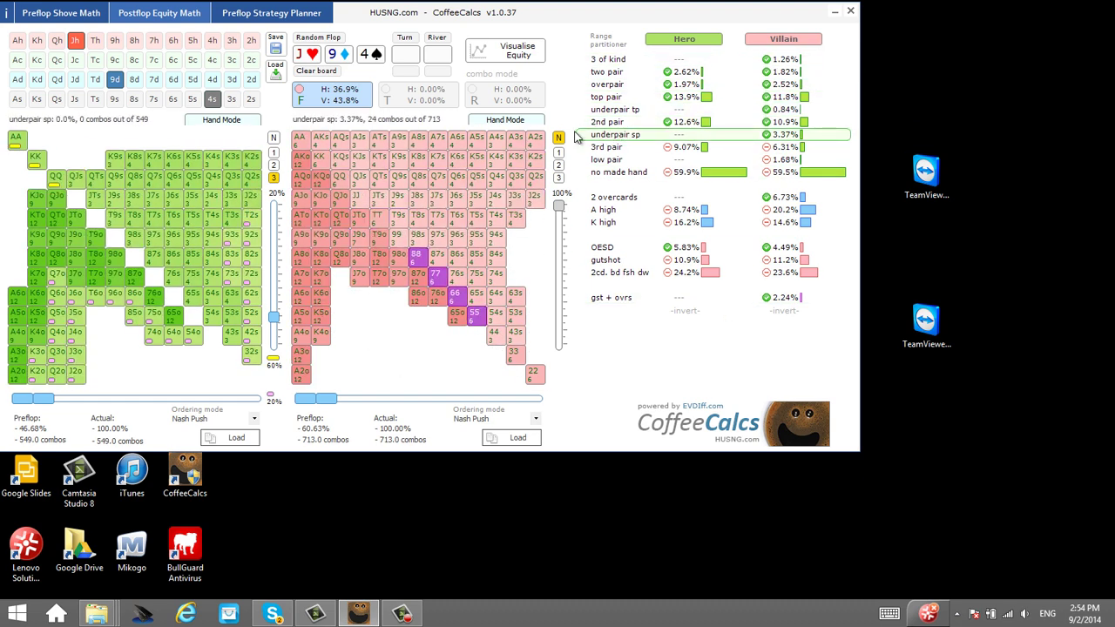
- Chart the equity distribution of both ranges on the Jh9d4s flop, examine the curves, and close the chart
click(518, 50)
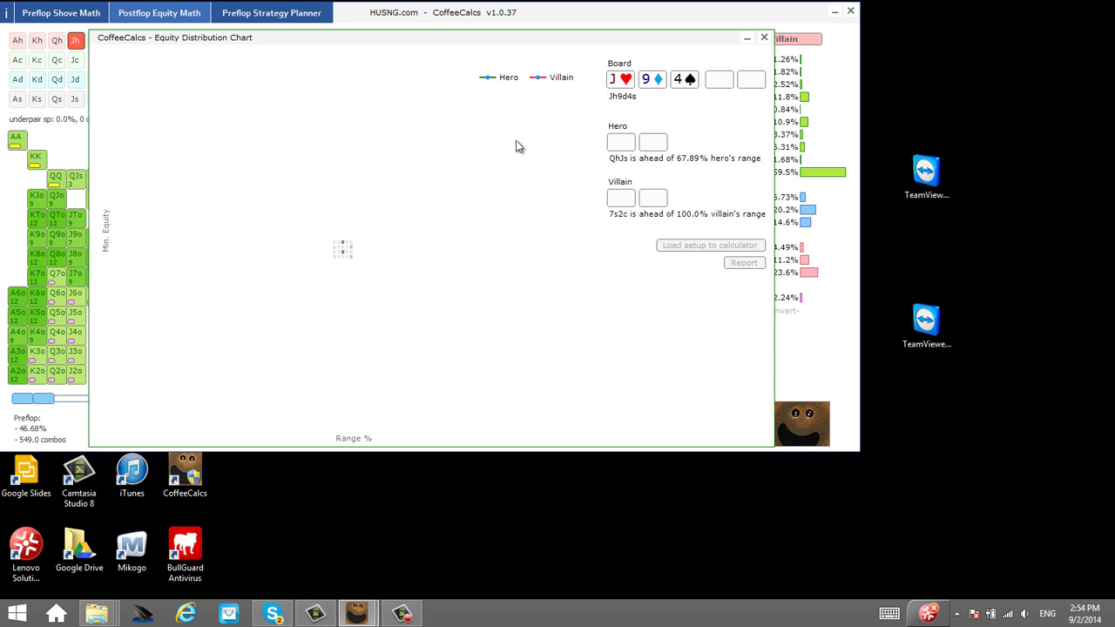
drag(478, 35, 393, 15)
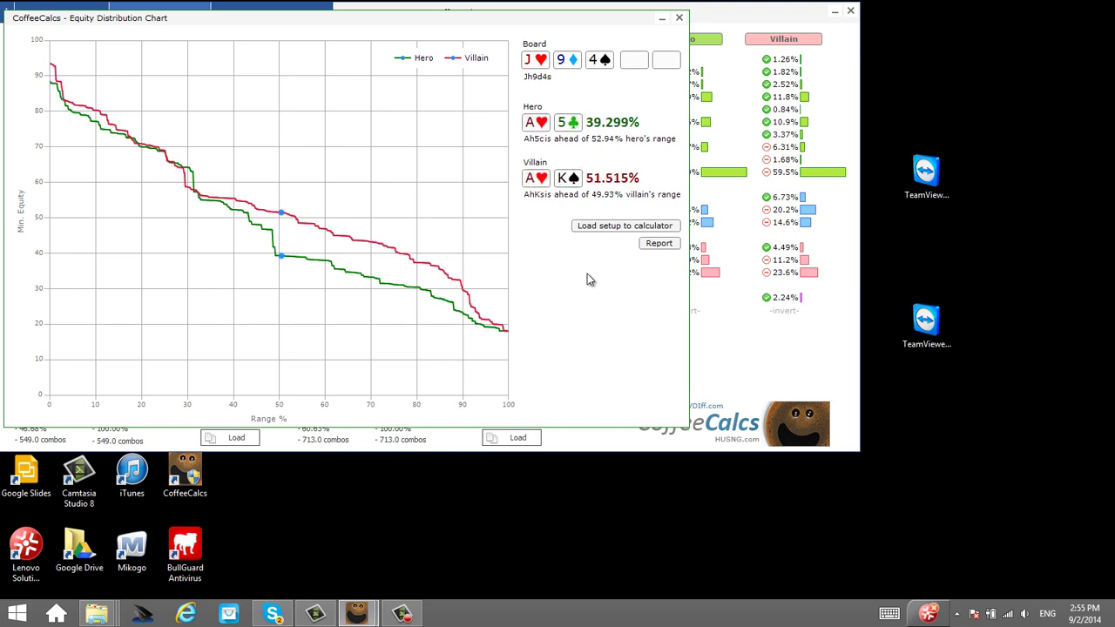
click(680, 17)
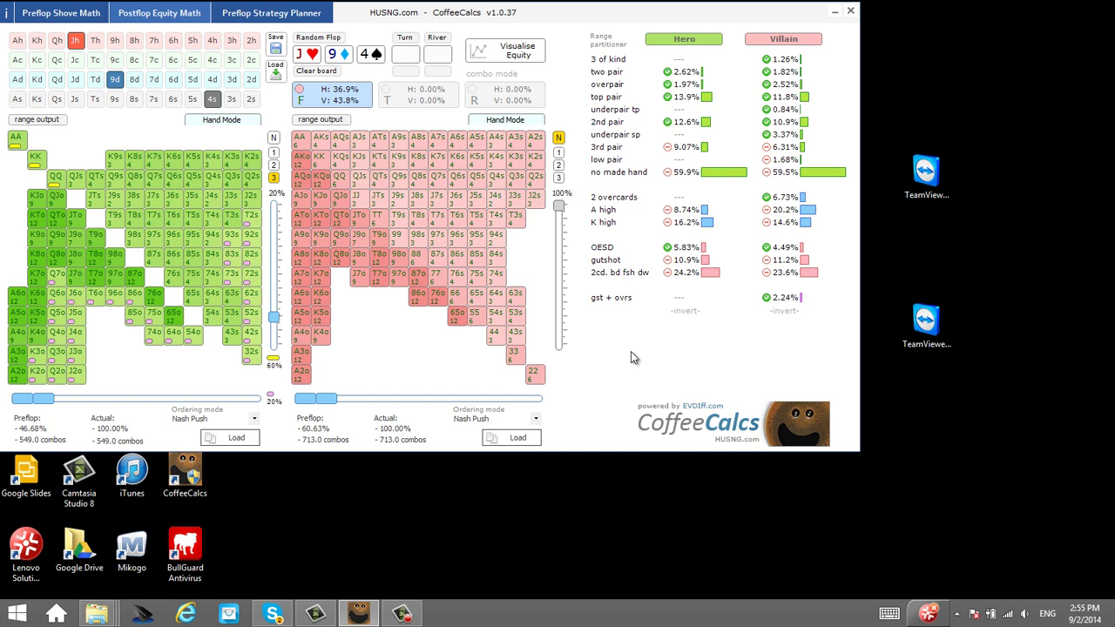
- Exclude 2nd pair and OESD from Hero's flop range, temporarily removing top pair and overpair before including them again
mouse_move(674, 74)
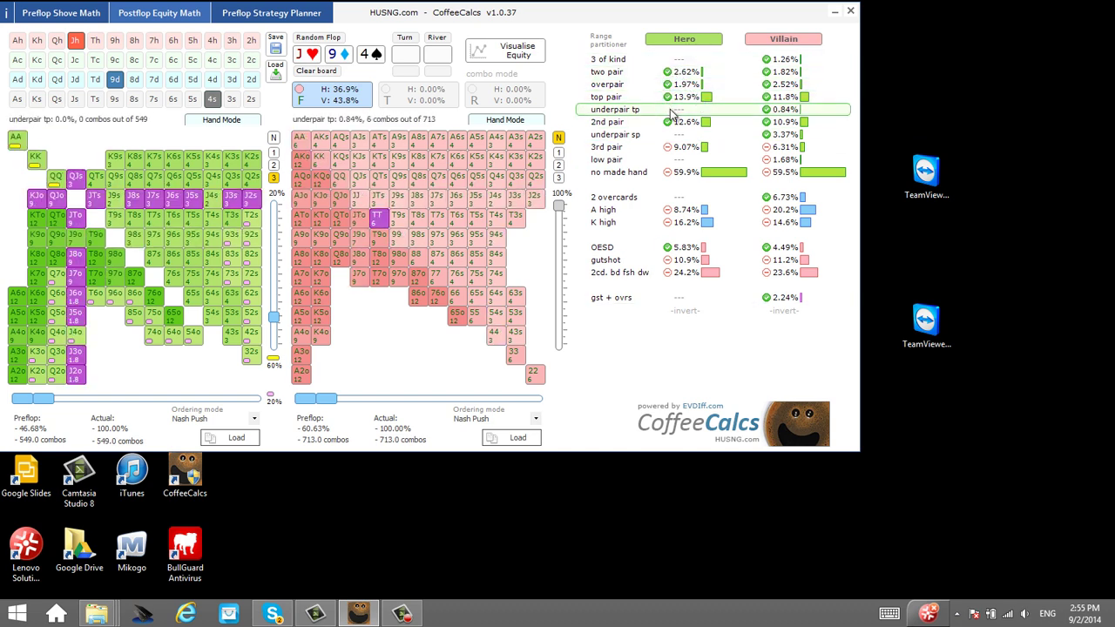
mouse_move(674, 127)
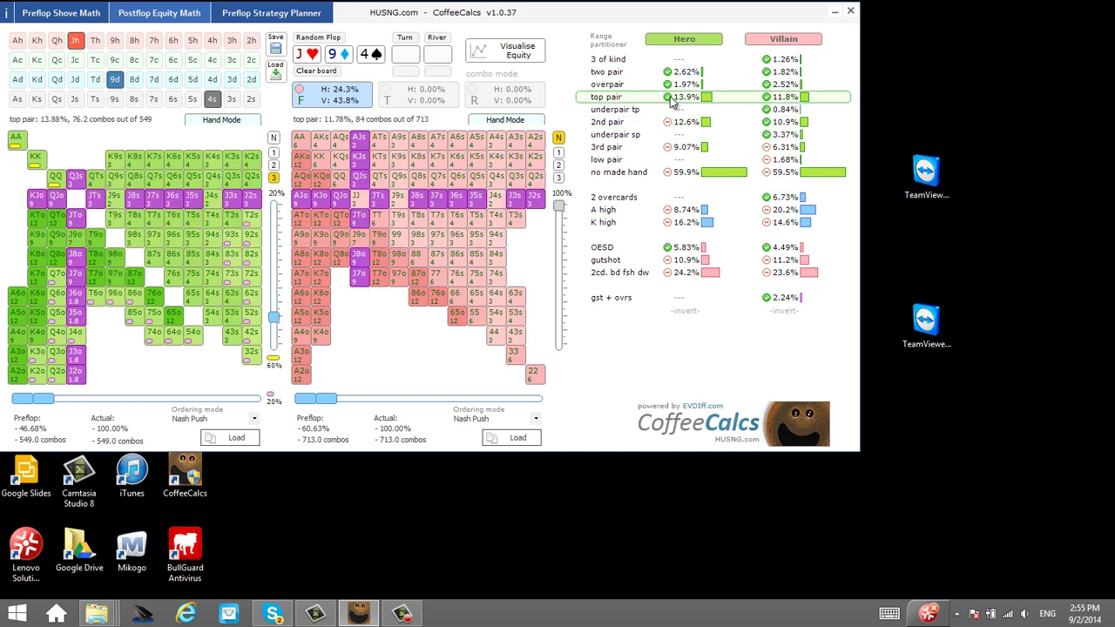
click(668, 97)
click(667, 84)
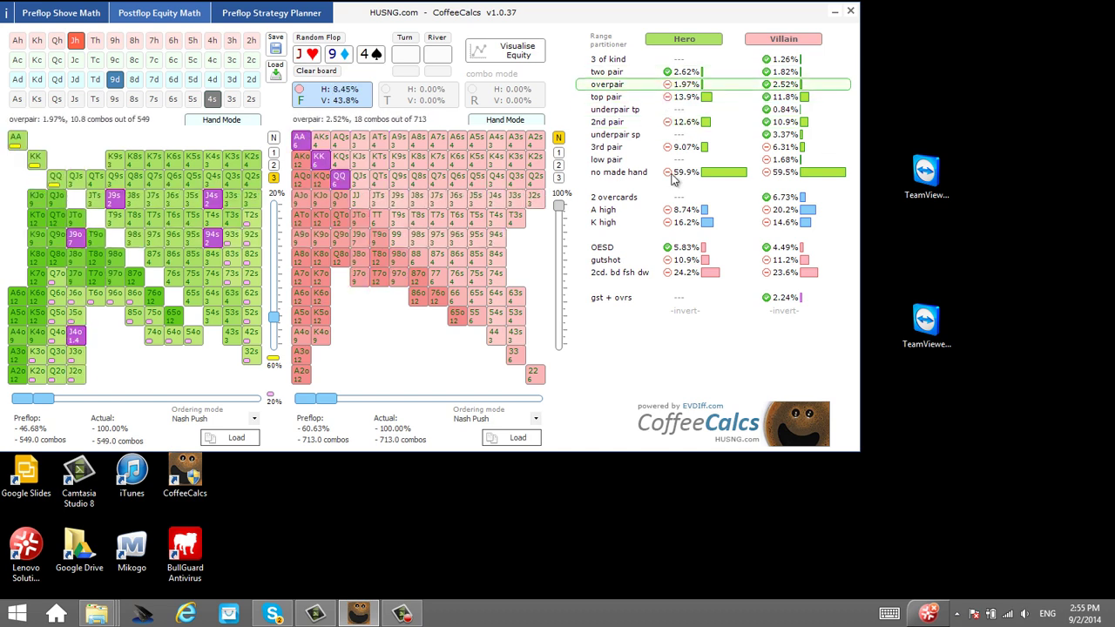
click(668, 247)
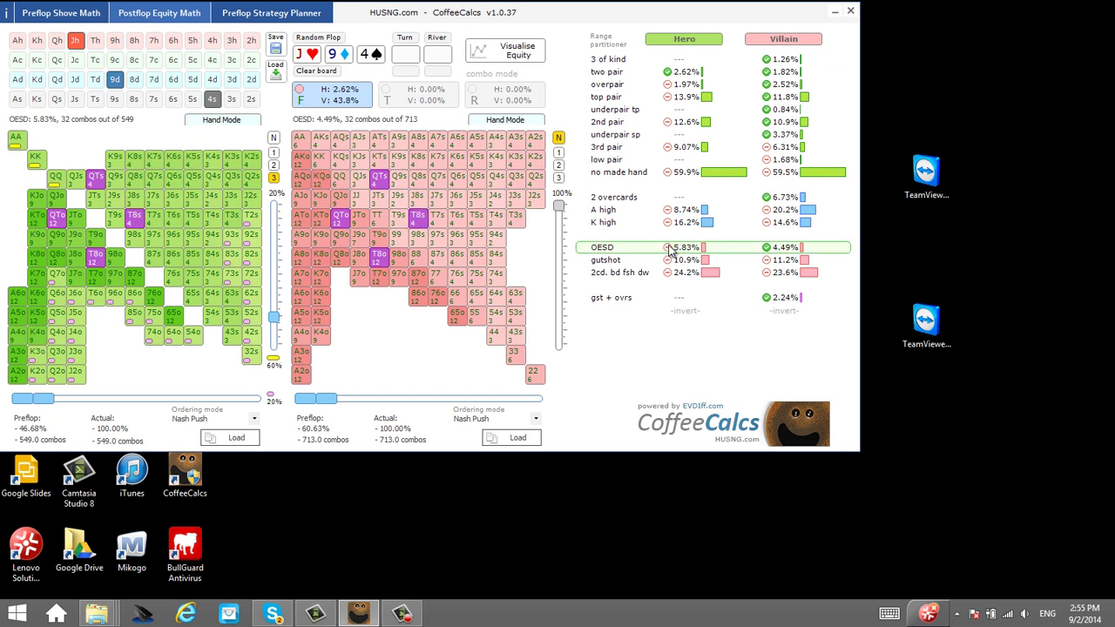
click(667, 97)
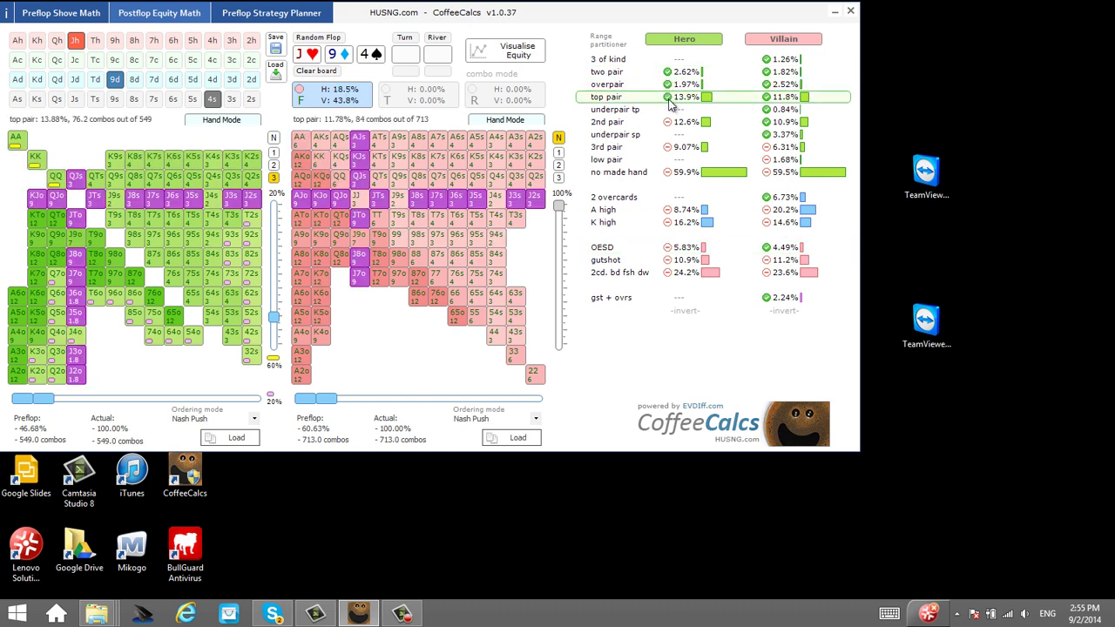
- Invert Hero's flop filter selection, switch it back, and invert it once more
click(685, 311)
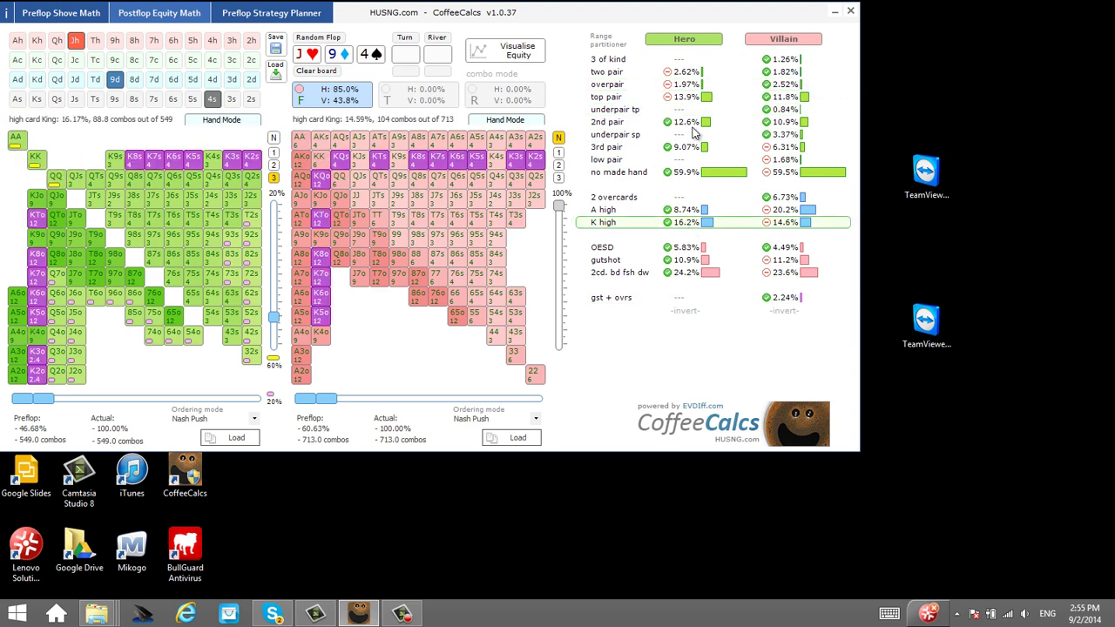
click(685, 311)
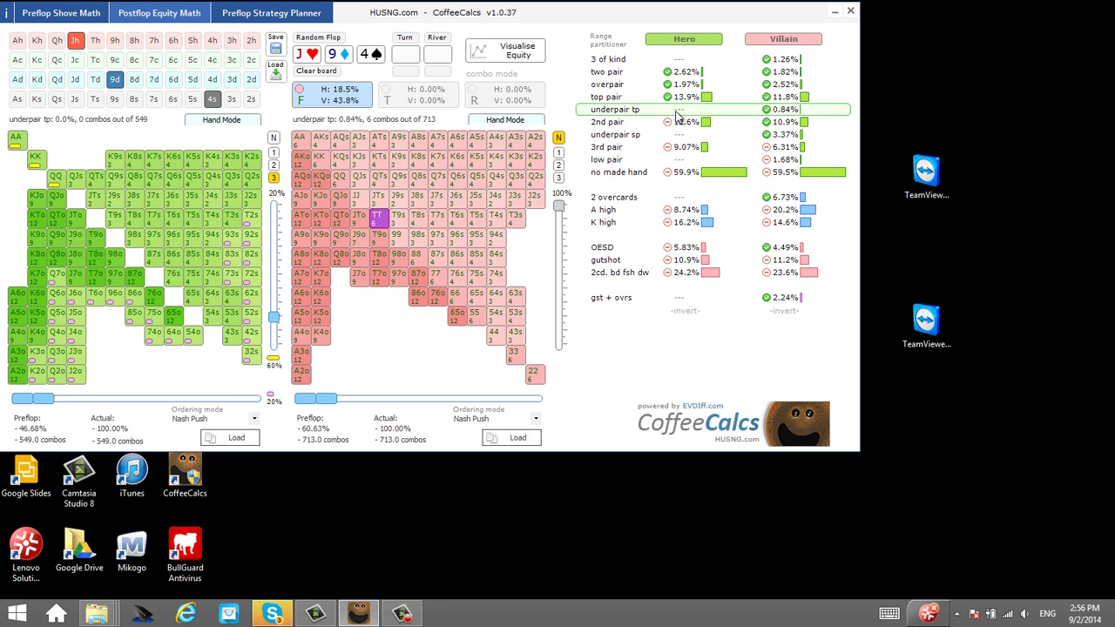
click(686, 312)
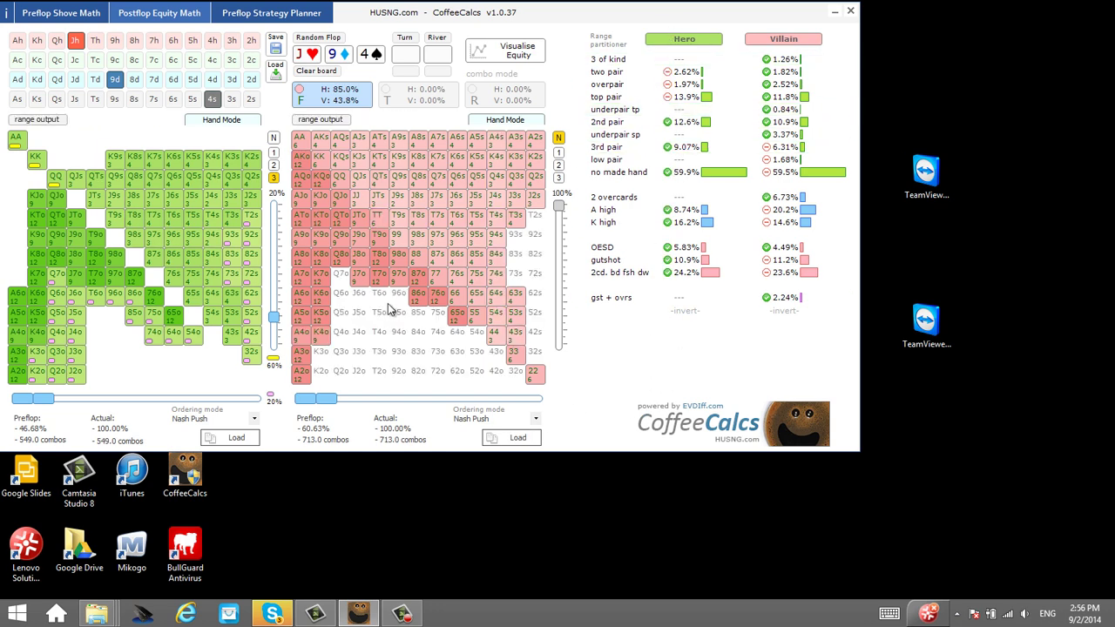
- Change Hero from a range to a specific hand and choose Ah and 3d
click(209, 119)
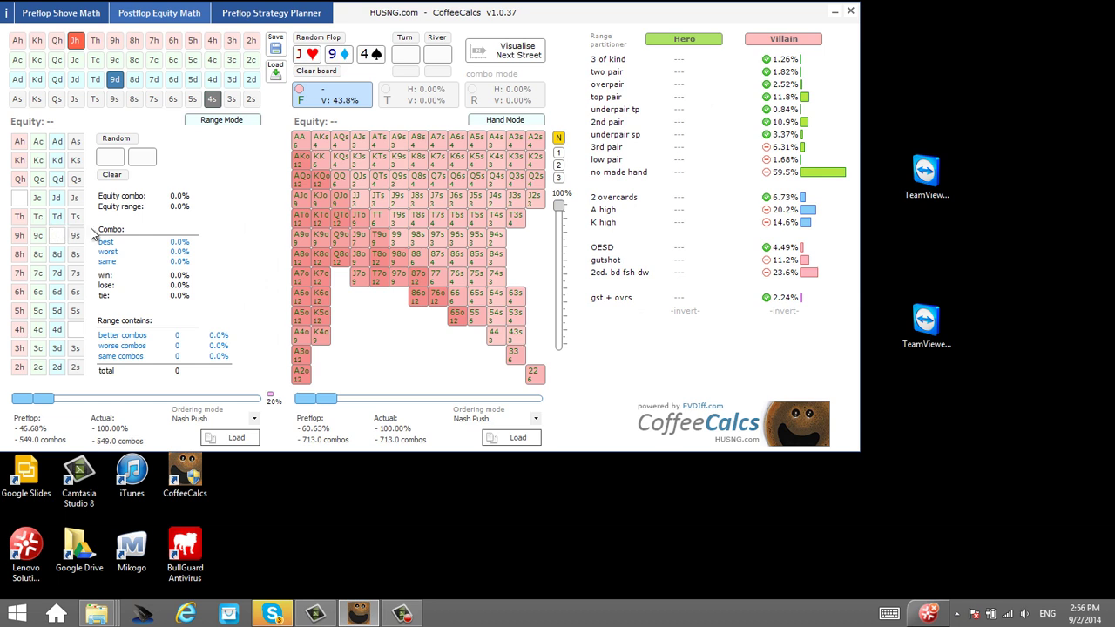
click(19, 141)
click(56, 349)
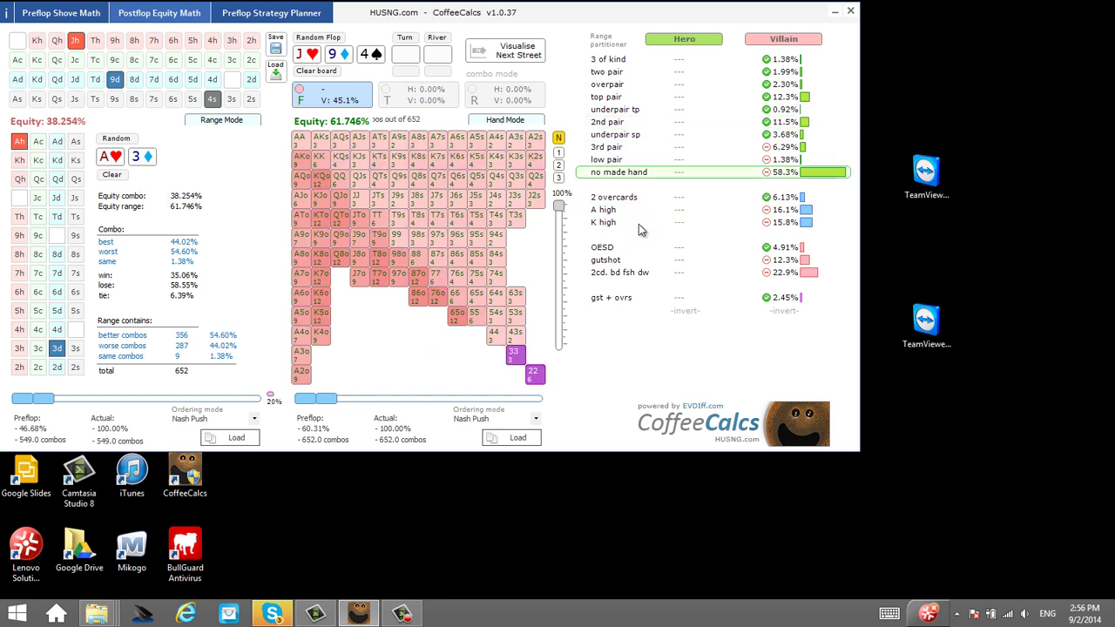
- Activate the flop filter and compare Villain's inverted and original selections, ending on the original one
click(784, 312)
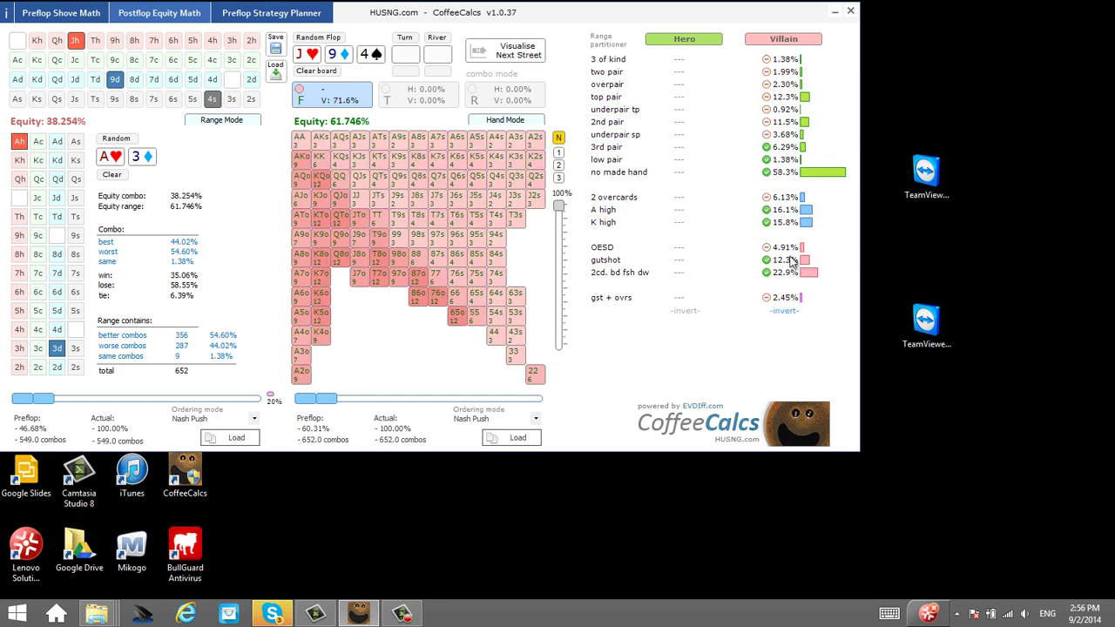
click(782, 311)
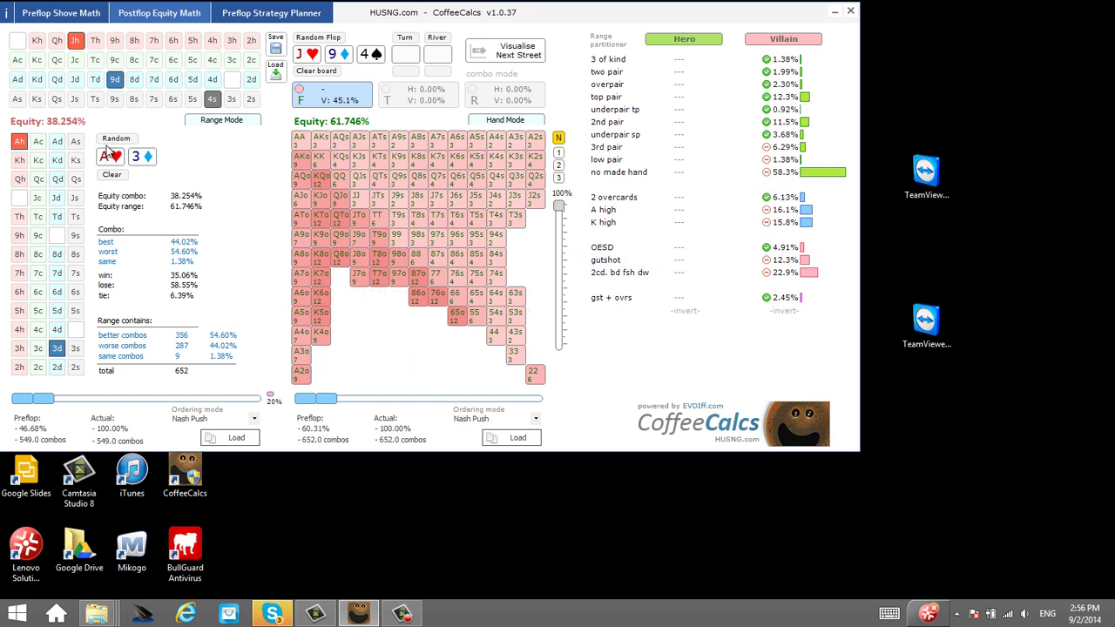
click(373, 92)
click(783, 311)
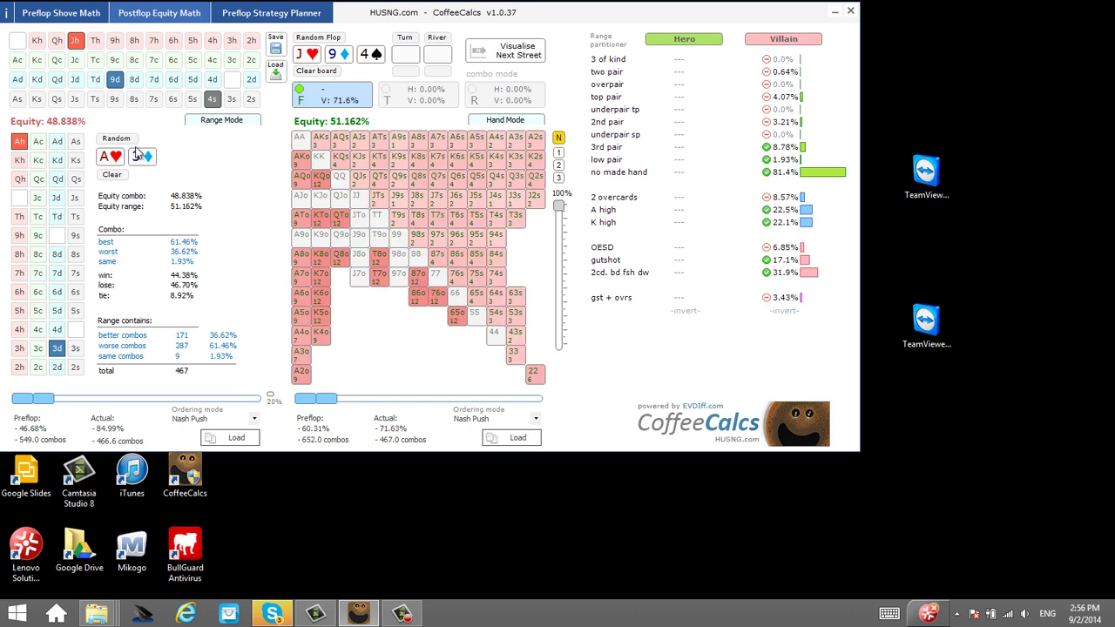
click(780, 311)
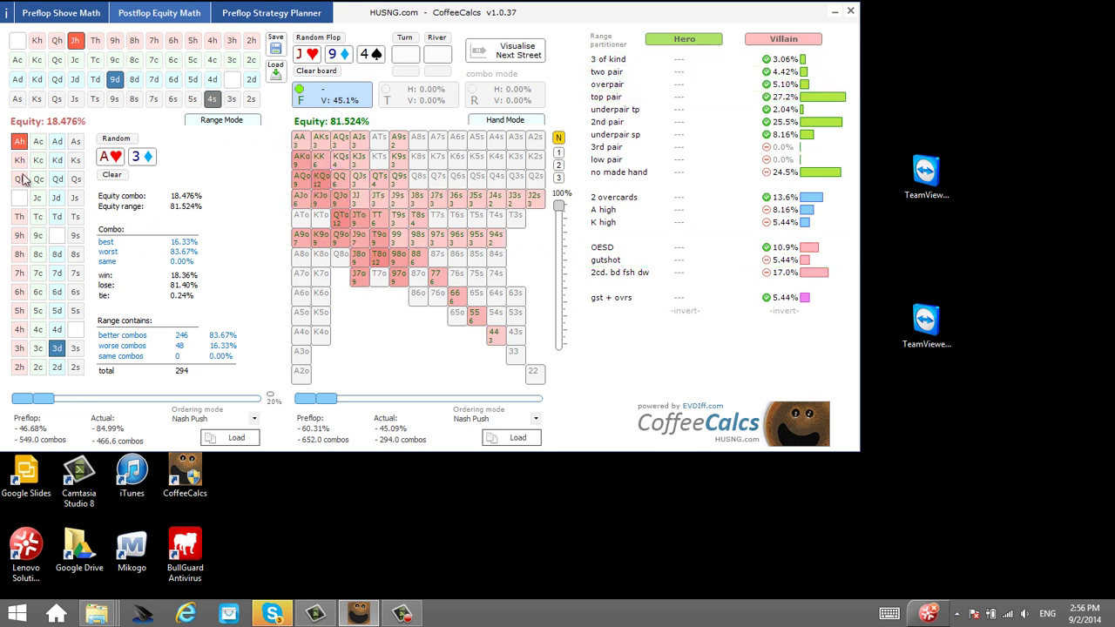
- Replace Hero's Ah with Kh, 7h and 5c in turn, keeping 3d as the other card
click(20, 141)
click(20, 159)
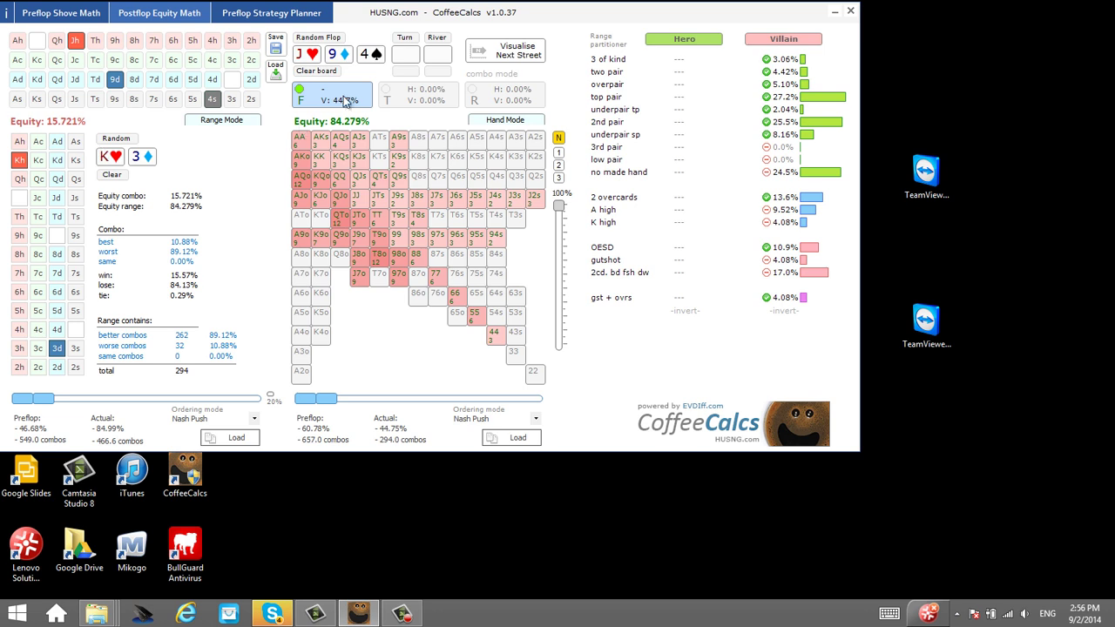
click(19, 159)
click(20, 273)
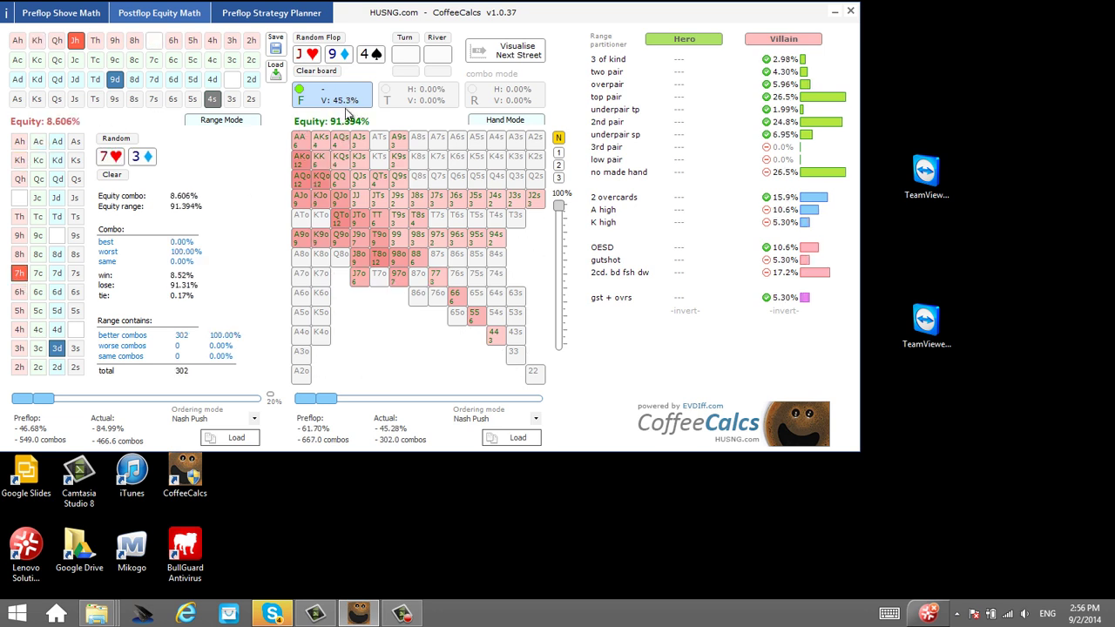
click(20, 272)
click(38, 311)
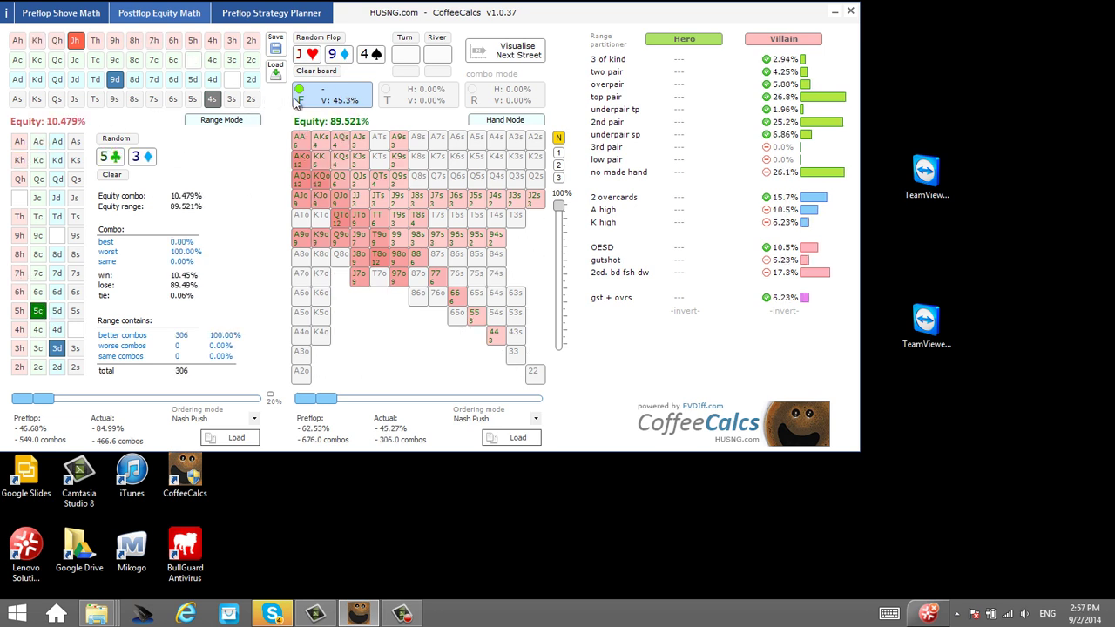
- Try 9s5c and 6c5c as Hero's hand against Villain's filtered range, and clear both cards
click(55, 348)
click(75, 235)
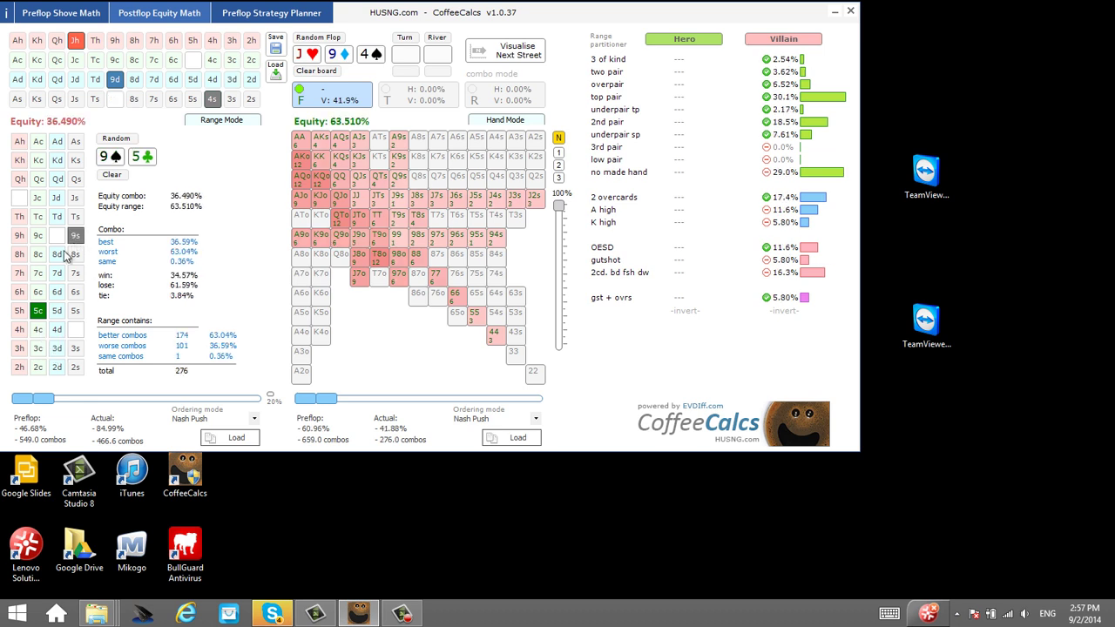
click(75, 236)
click(37, 291)
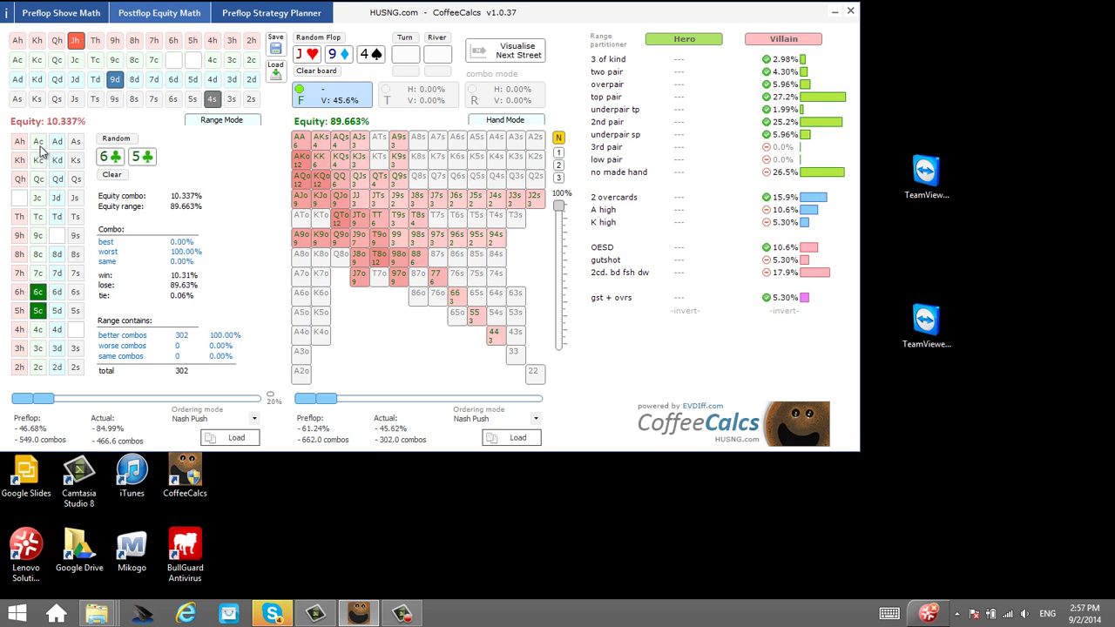
click(37, 292)
click(38, 310)
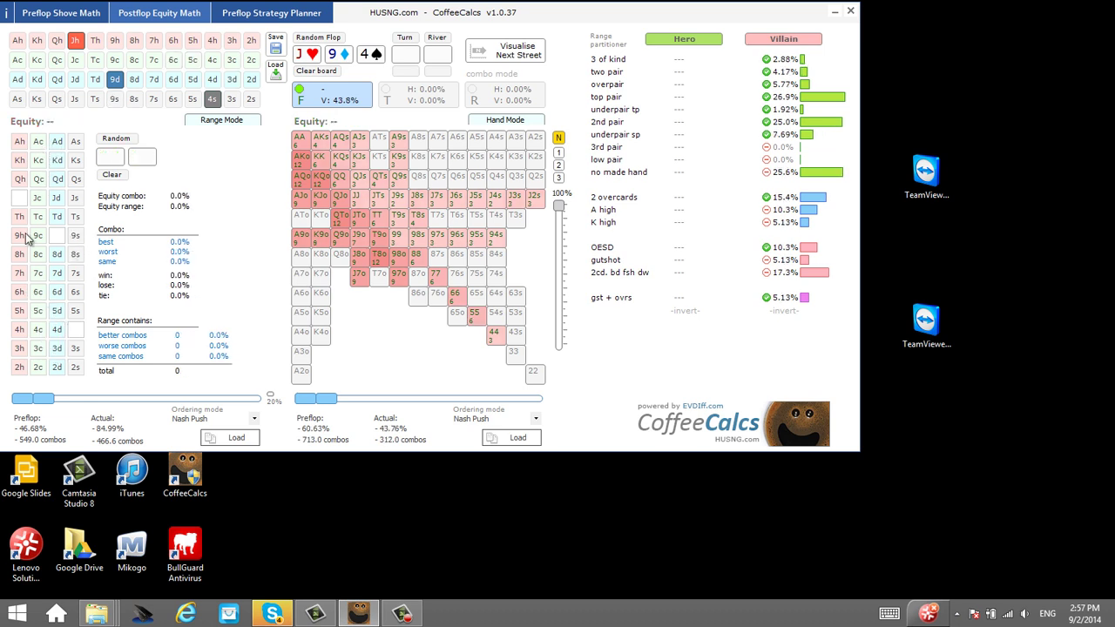
- Give Hero KcKd to compare against Villain's filtered range, and replace the hand with AcAd
click(38, 160)
click(56, 160)
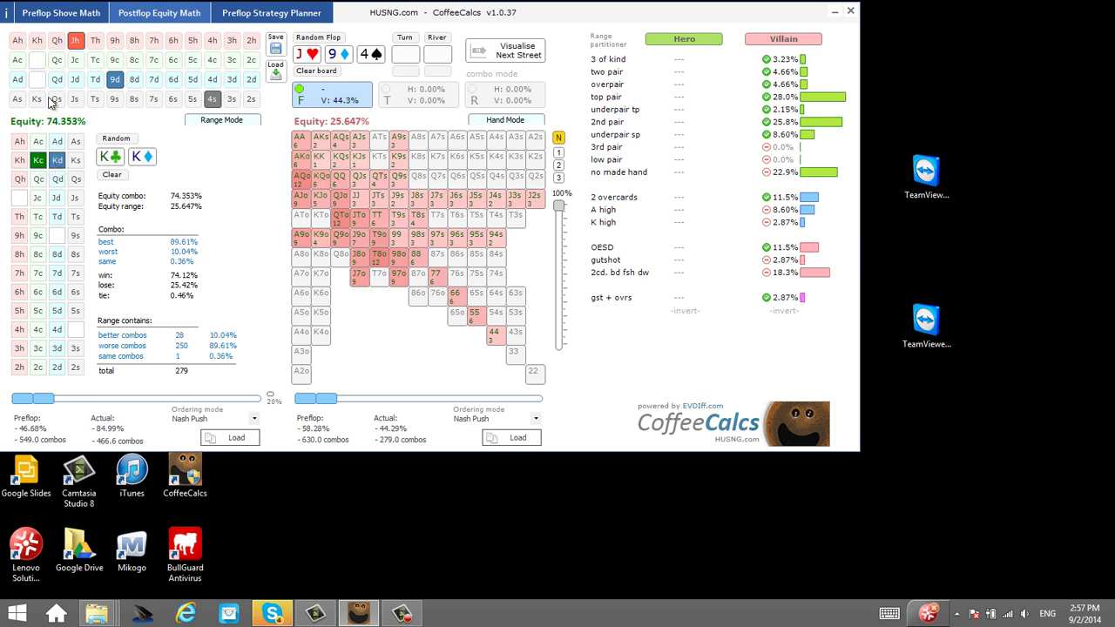
click(37, 160)
click(57, 160)
click(38, 141)
click(57, 142)
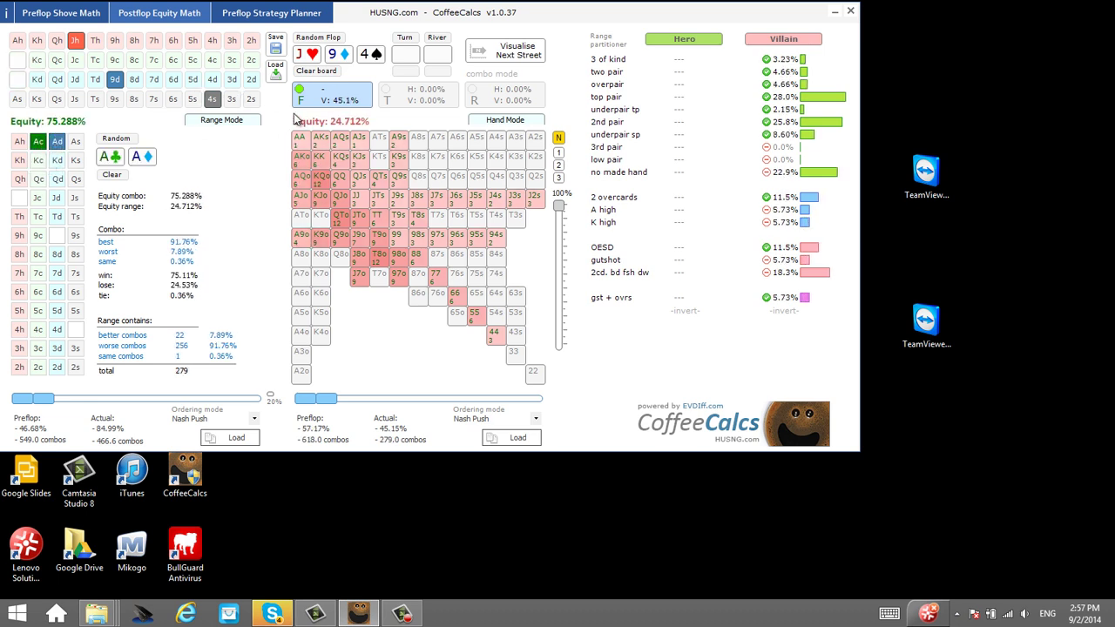